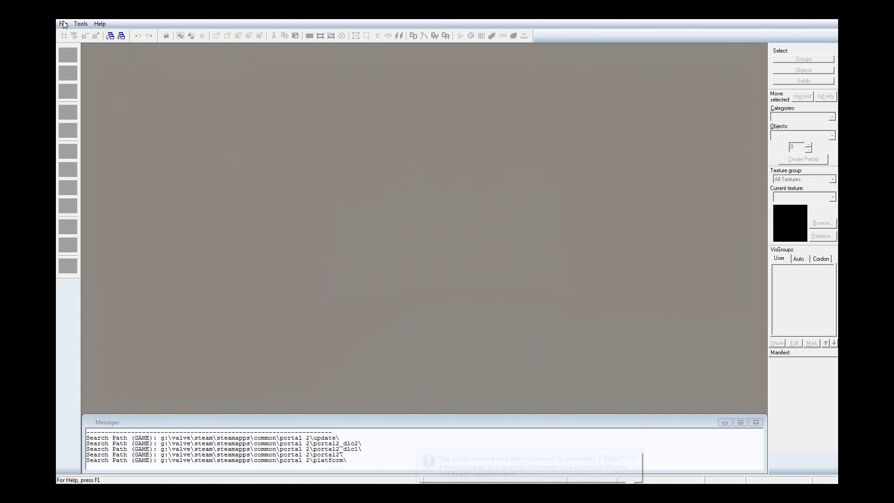
Open the existing test map containing the two weighted cubes.
click(64, 23)
click(102, 60)
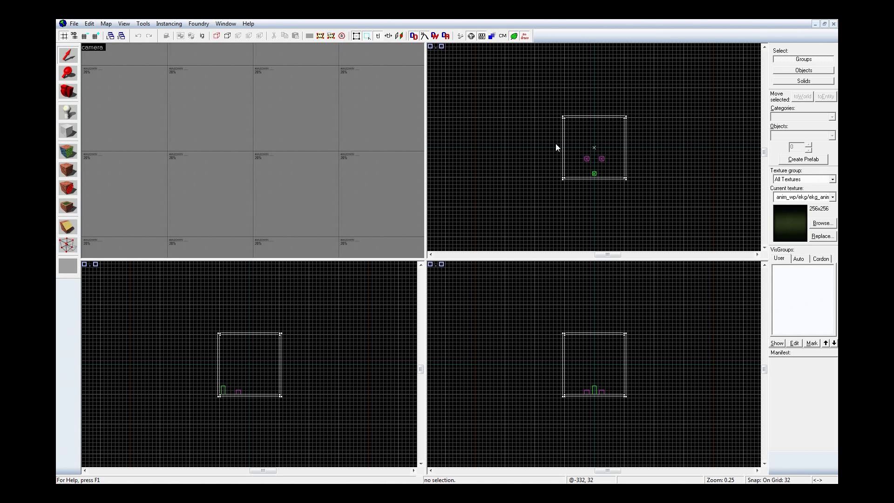
key(z)
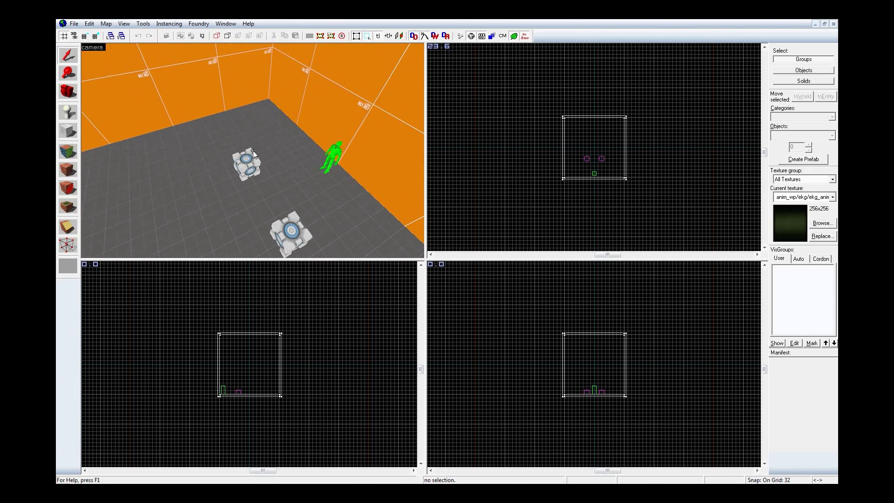
key(w)
key(d)
key(d)
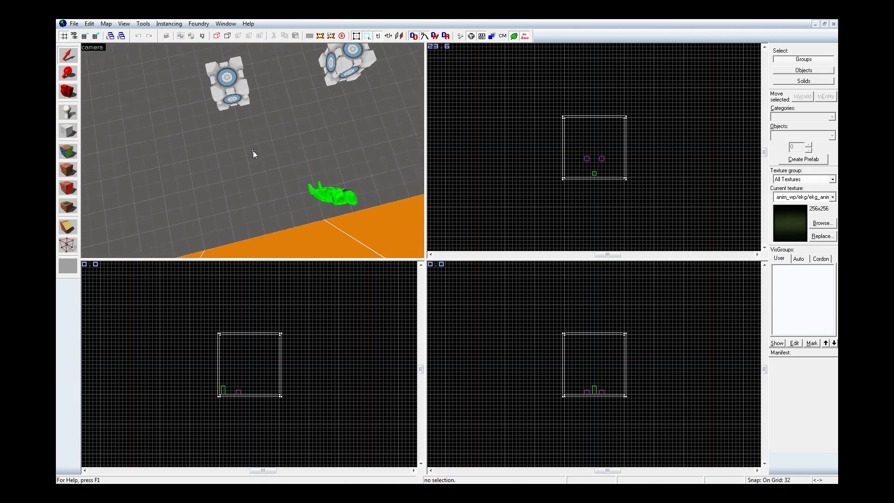
key(w)
key(z)
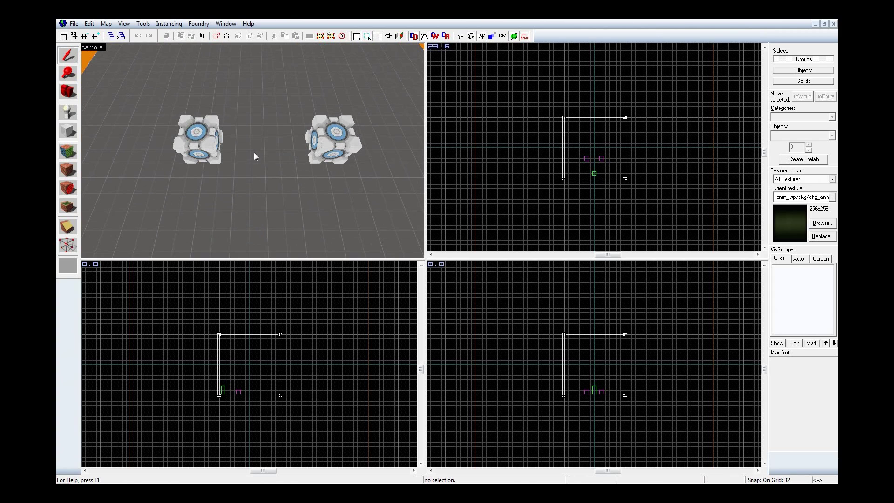
double_click(207, 142)
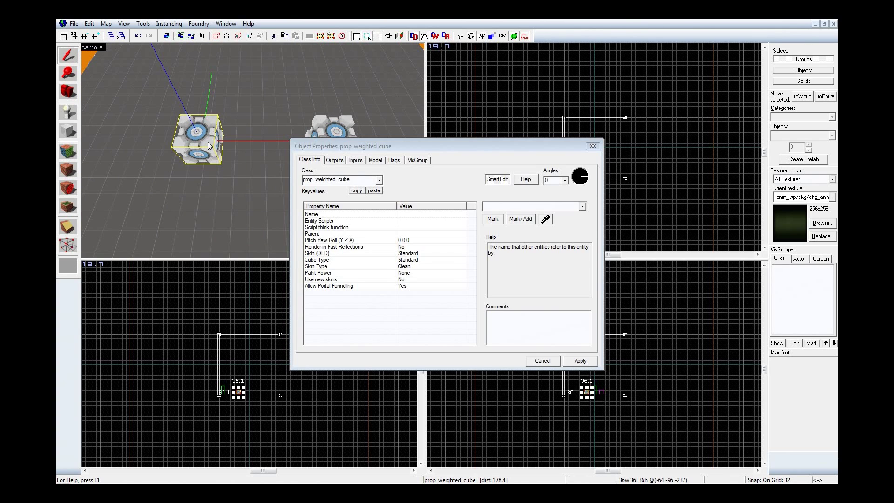
click(592, 145)
scroll(597, 146, up, 2)
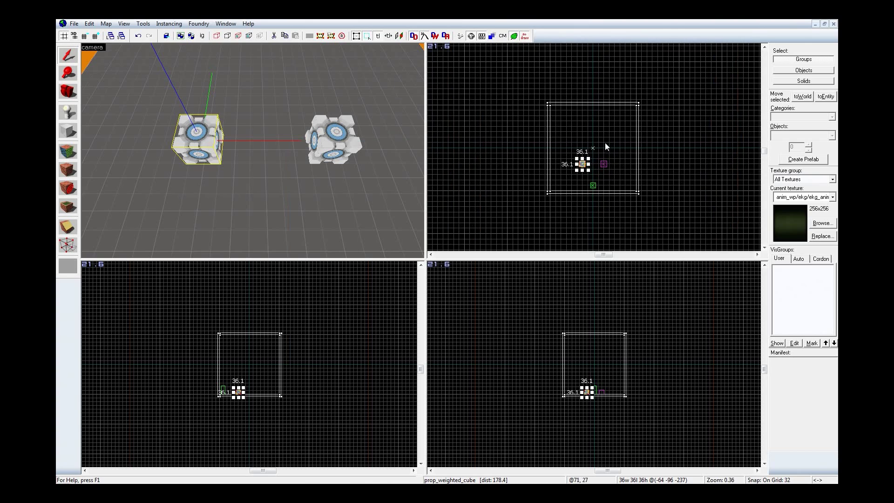
key(z)
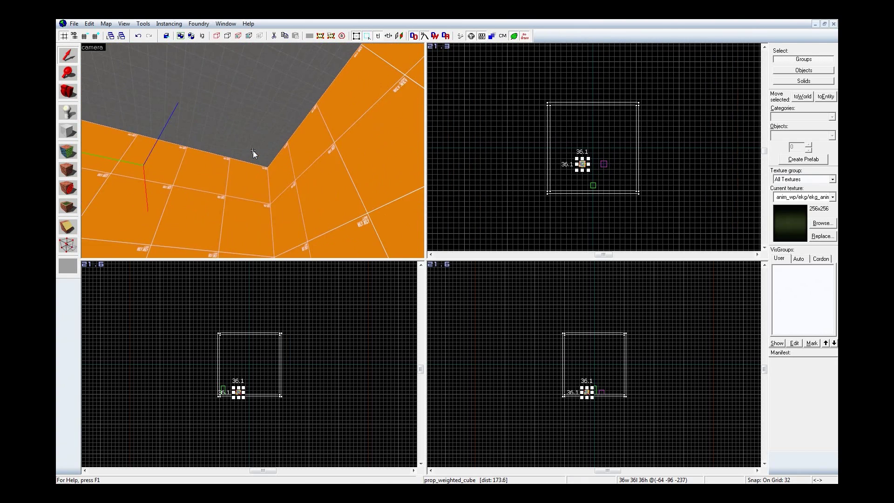
key(d)
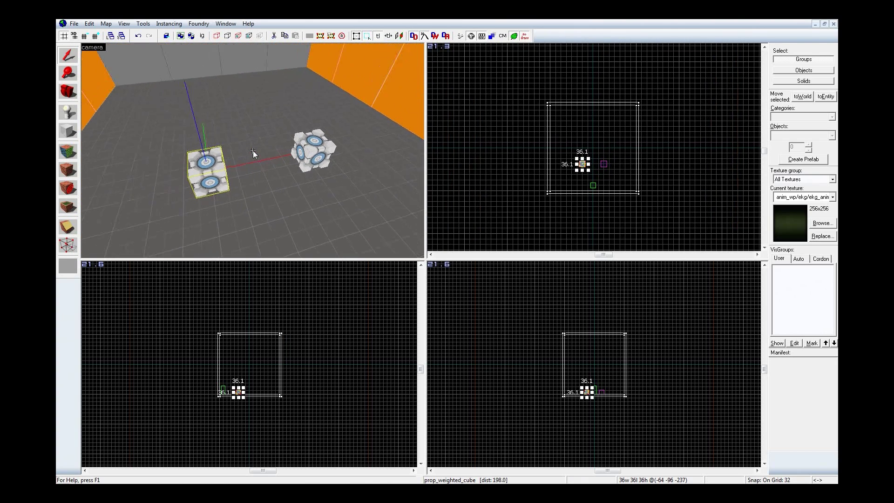
key(a)
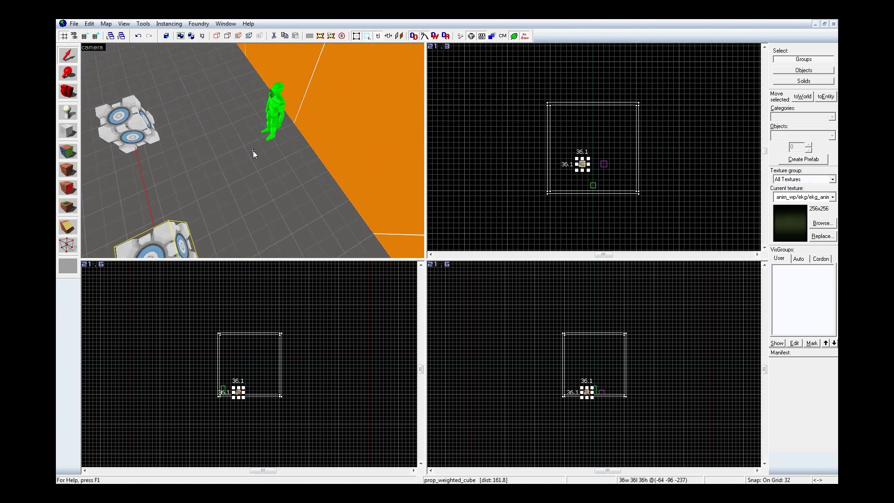
Open the object properties with the left weighted cube as the edited entity.
key(alt+Return)
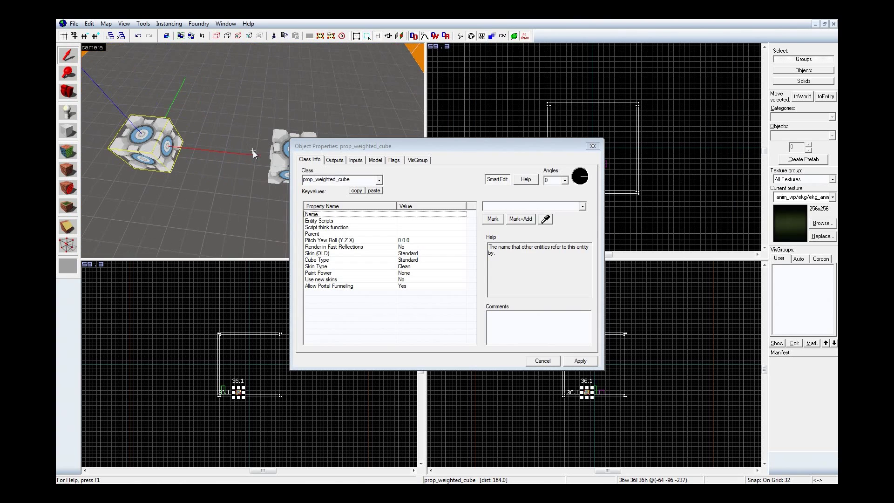
key(z)
click(280, 140)
key(z)
key(w)
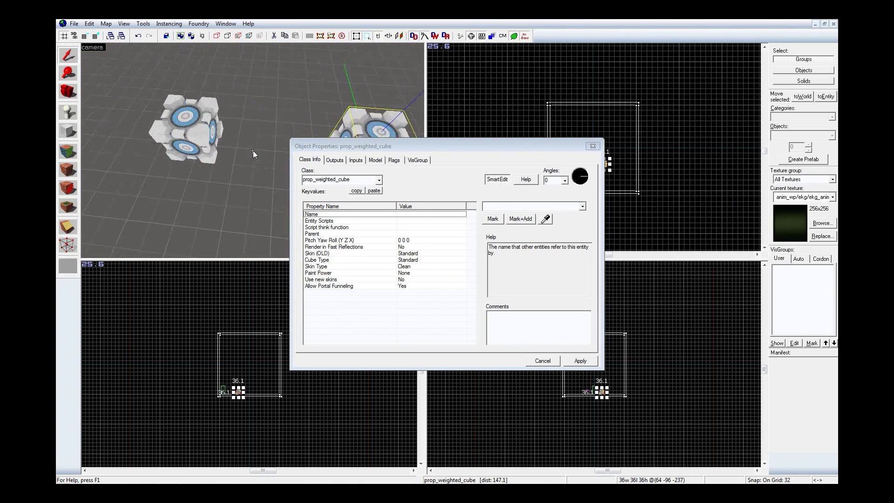
key(z)
click(172, 138)
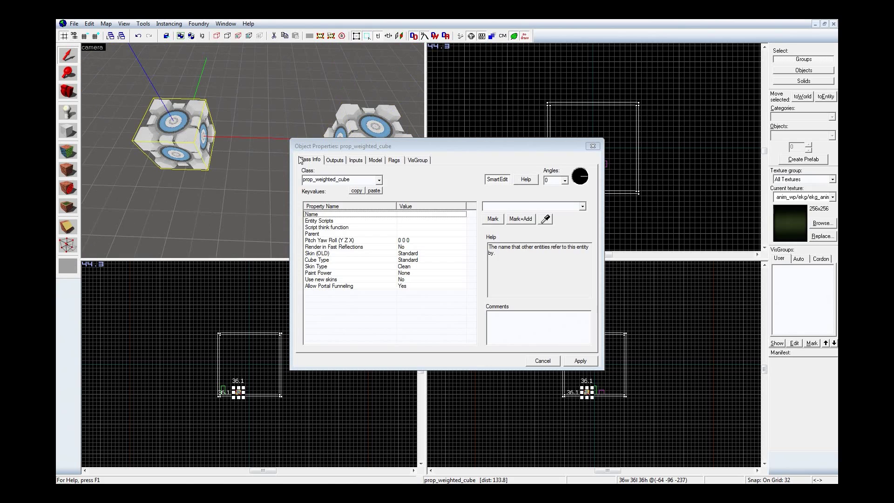
Add an output to the left weighted cube that fires on OnPhysGunDrop.
click(335, 160)
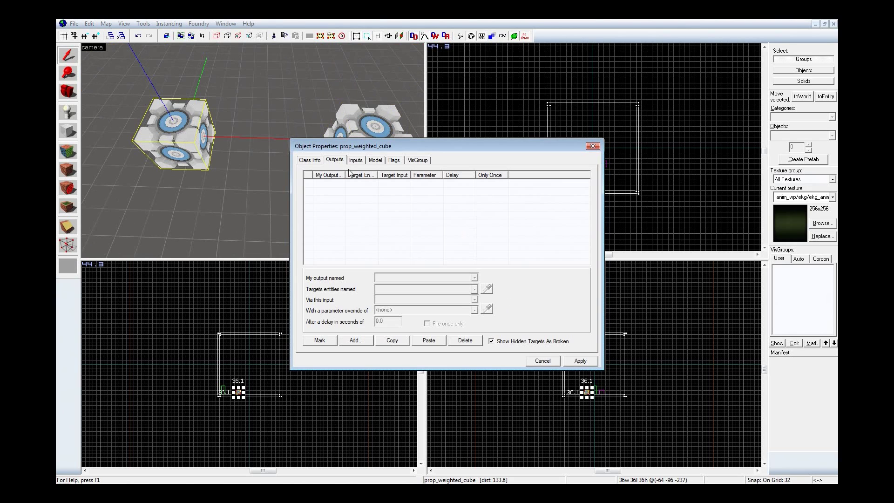
click(354, 340)
click(475, 278)
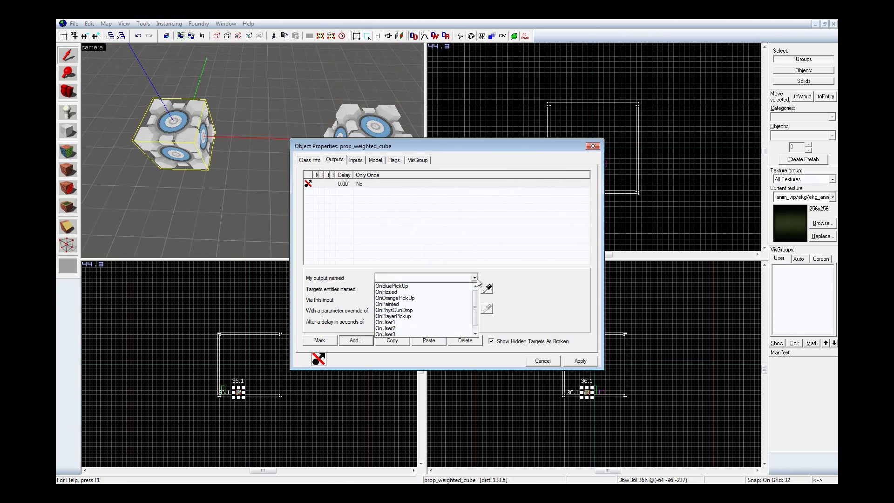
click(455, 311)
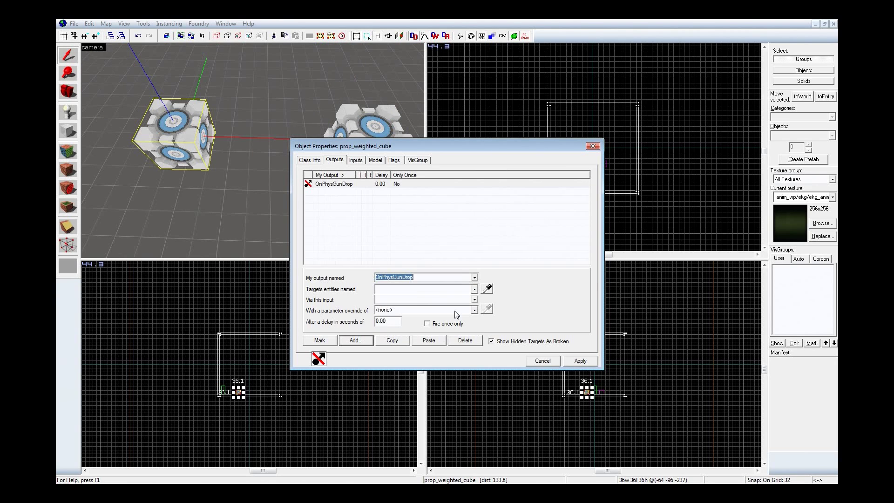
click(415, 295)
click(474, 277)
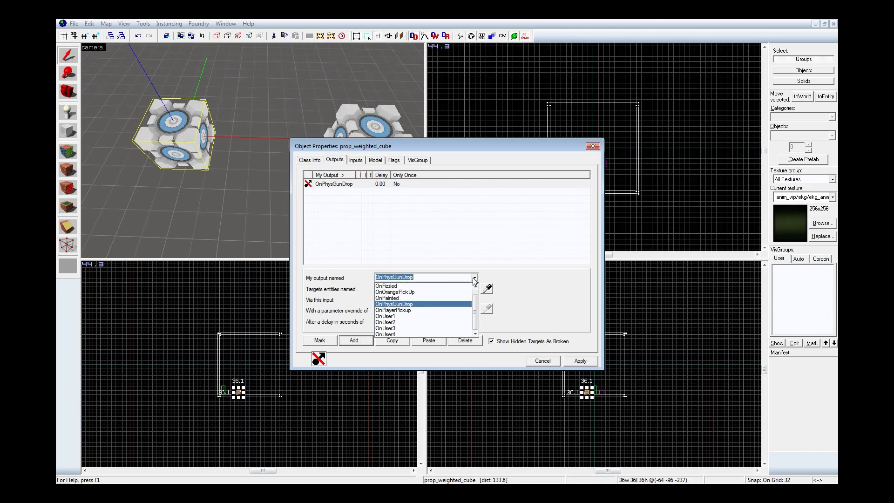
click(506, 283)
Make the left cube's OnPhysGunDrop output target !self via the Sleep input, and apply it.
click(433, 291)
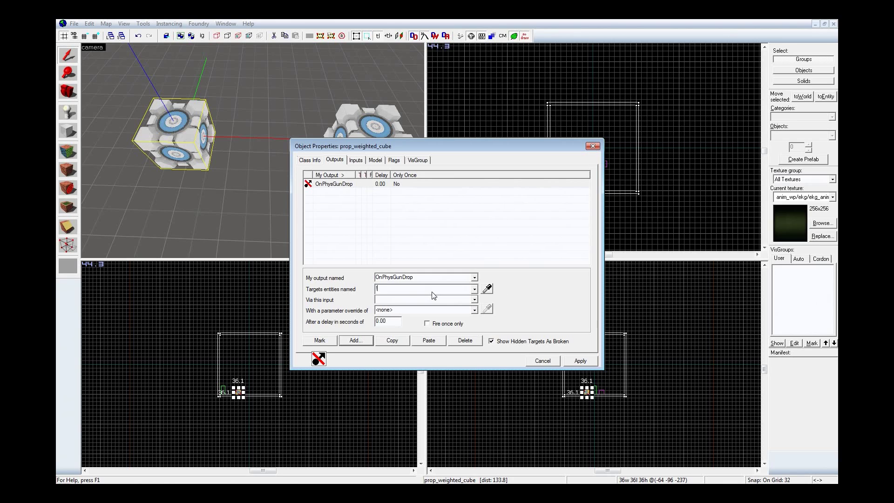
text(!self)
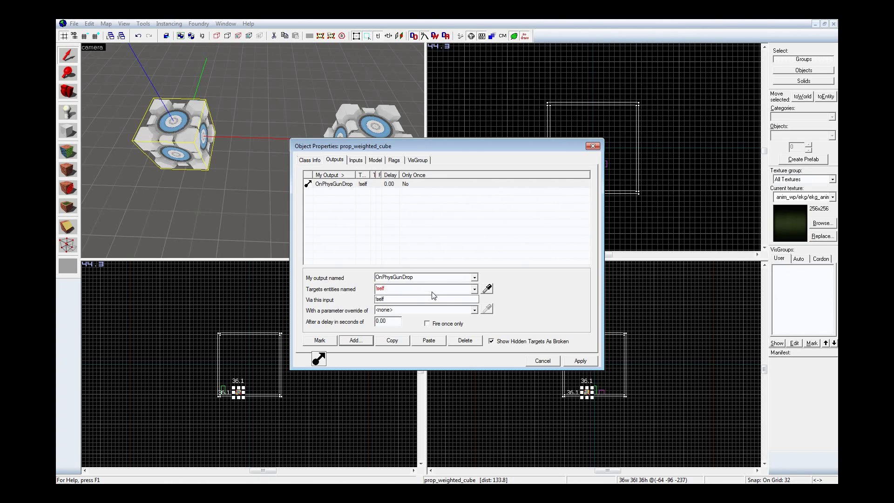
key(Tab)
text(Sl)
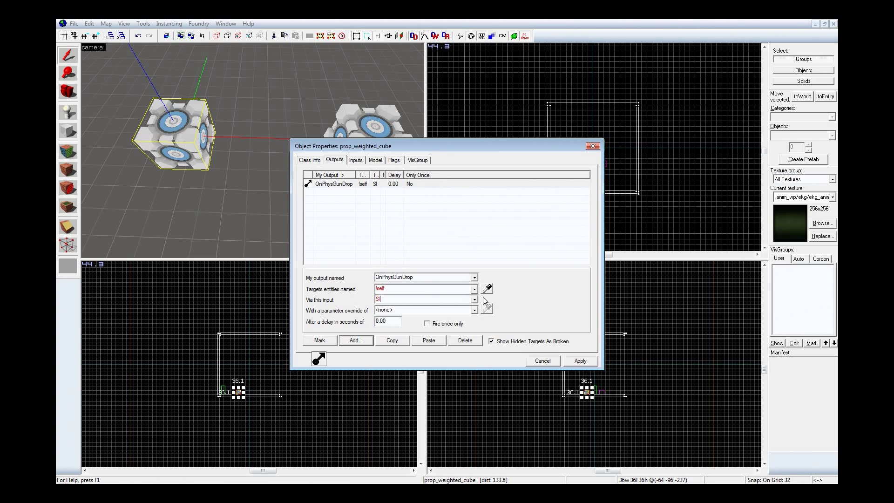
click(475, 299)
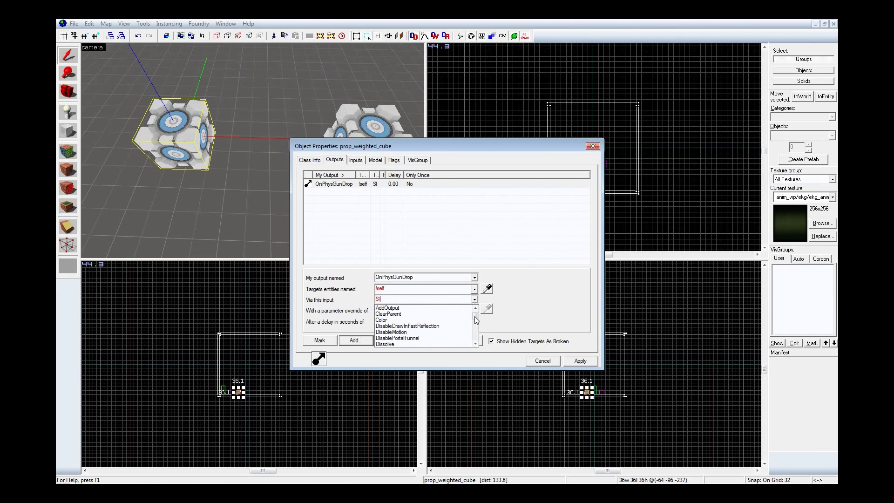
mouse_move(475, 316)
mouse_down()
mouse_move(477, 341)
mouse_move(479, 317)
mouse_up()
click(452, 298)
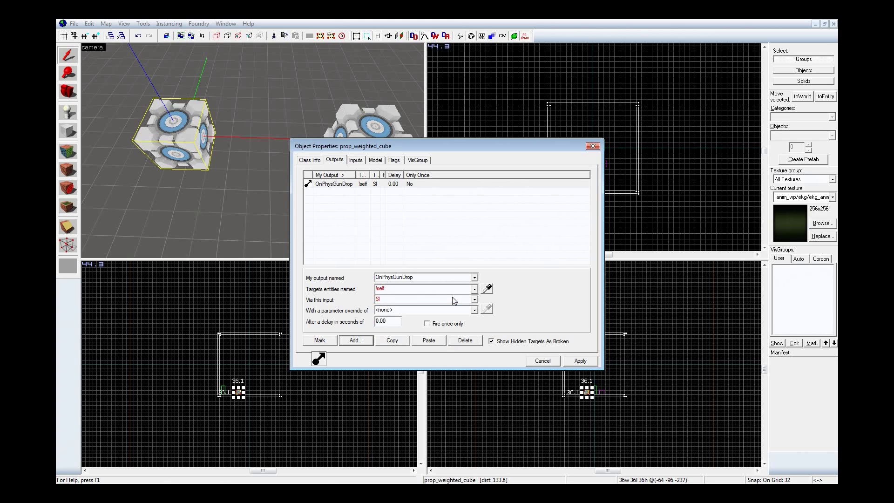
text(eep)
click(578, 361)
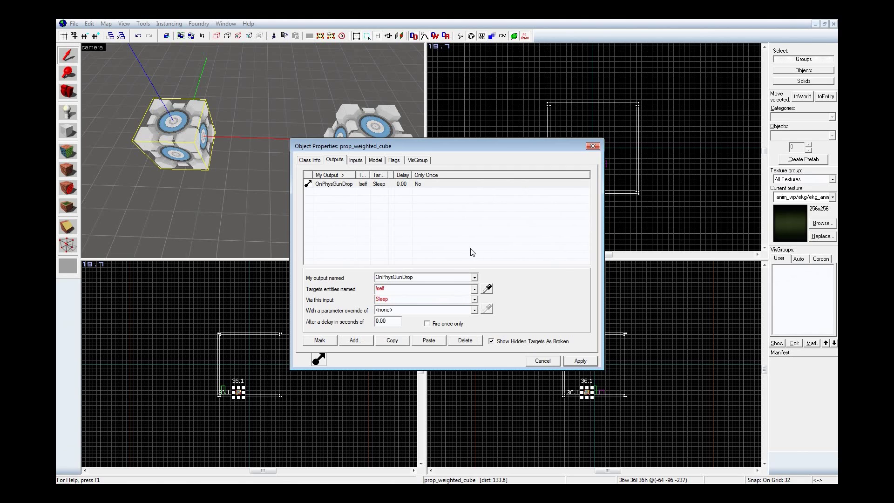
Check the left cube's flags and the target and input choices offered for its output.
click(398, 159)
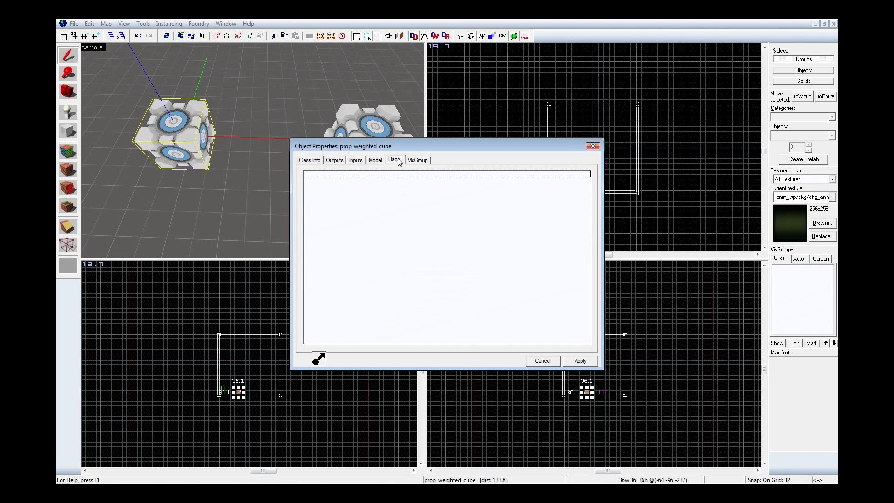
click(346, 160)
click(475, 290)
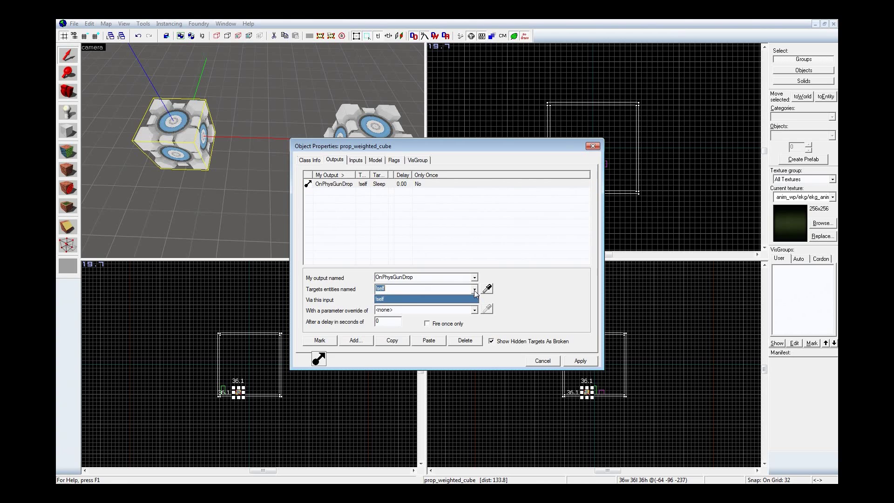
click(475, 298)
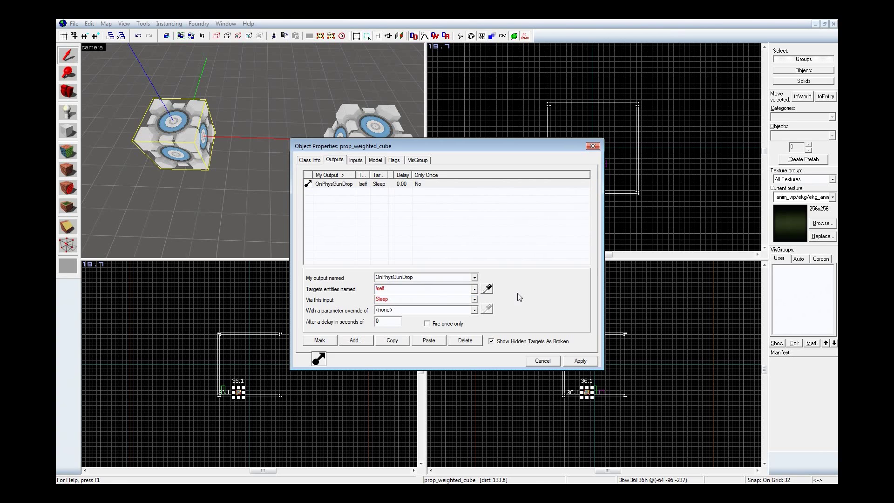
click(475, 301)
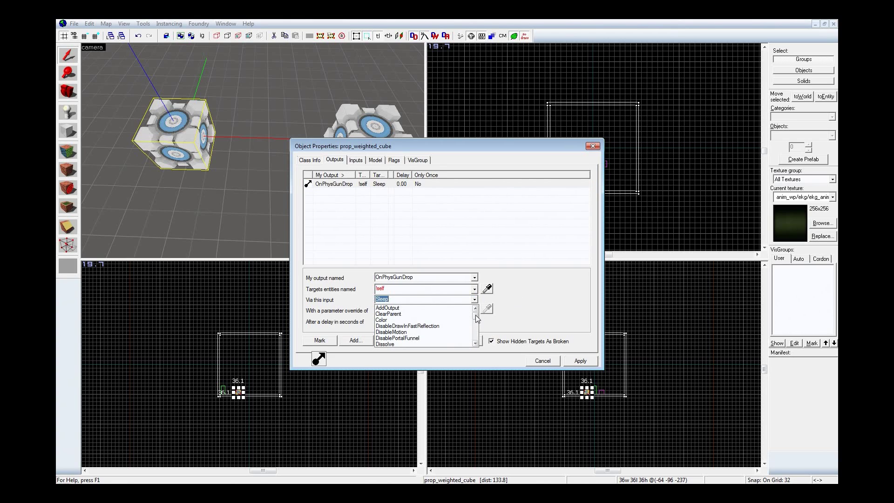
drag(476, 318, 476, 323)
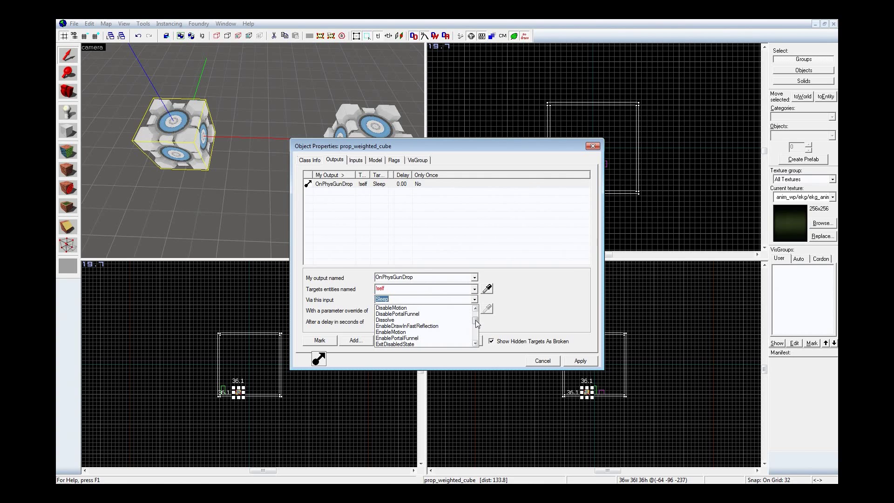
click(520, 317)
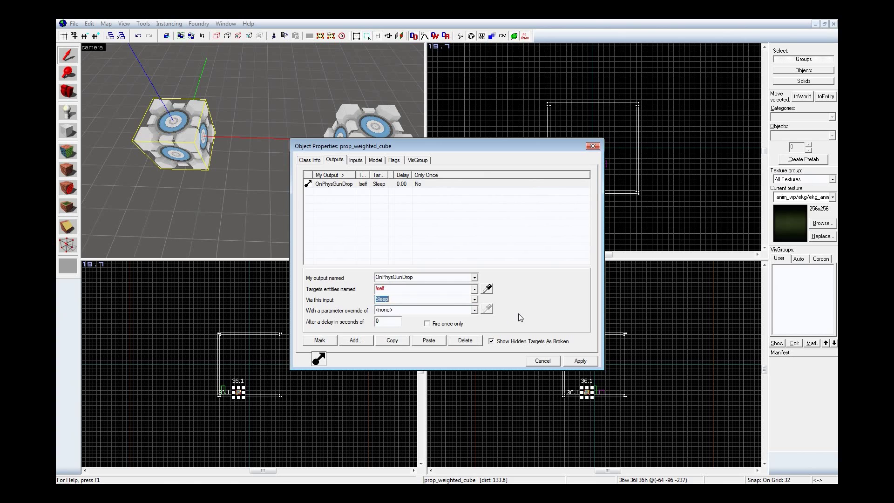
Add an OnPhysGunDrop output to the right weighted cube targeting !self via DisableMotion, and apply it.
click(361, 120)
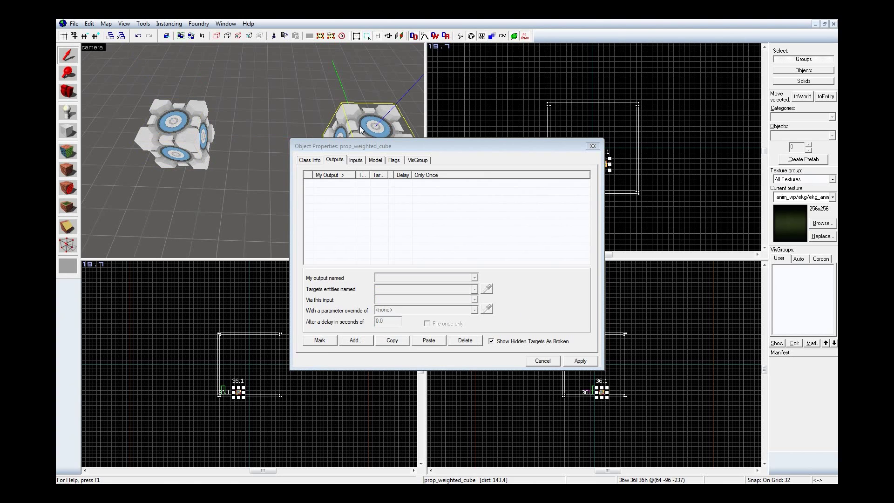
click(474, 277)
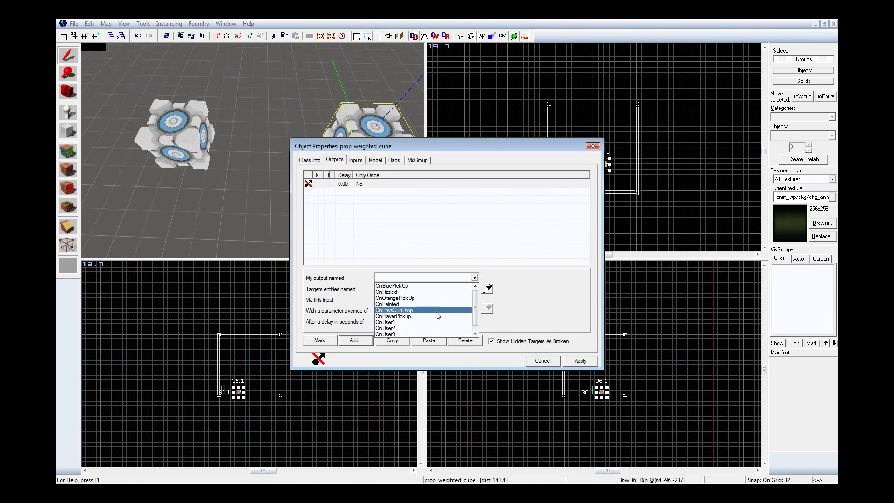
click(439, 311)
click(475, 293)
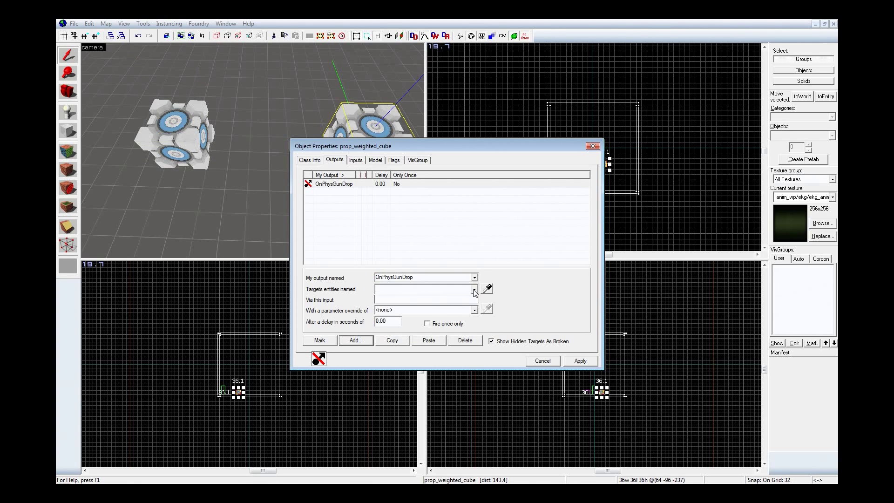
text(!self)
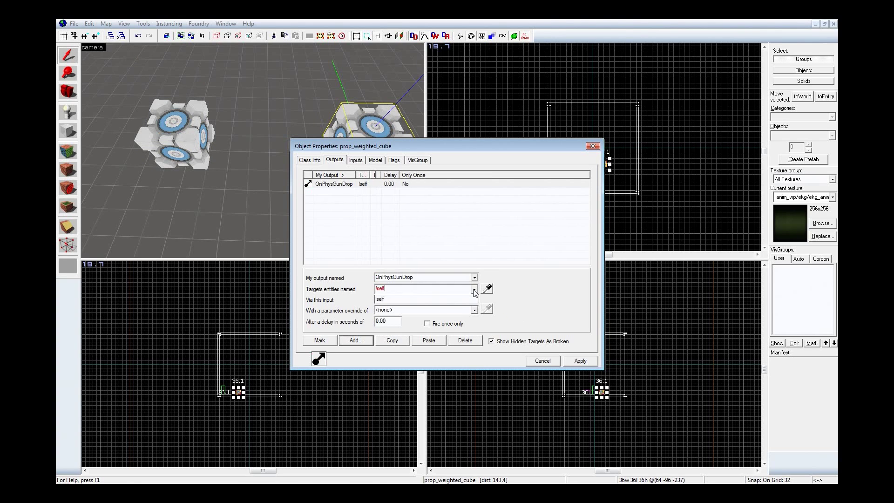
click(475, 299)
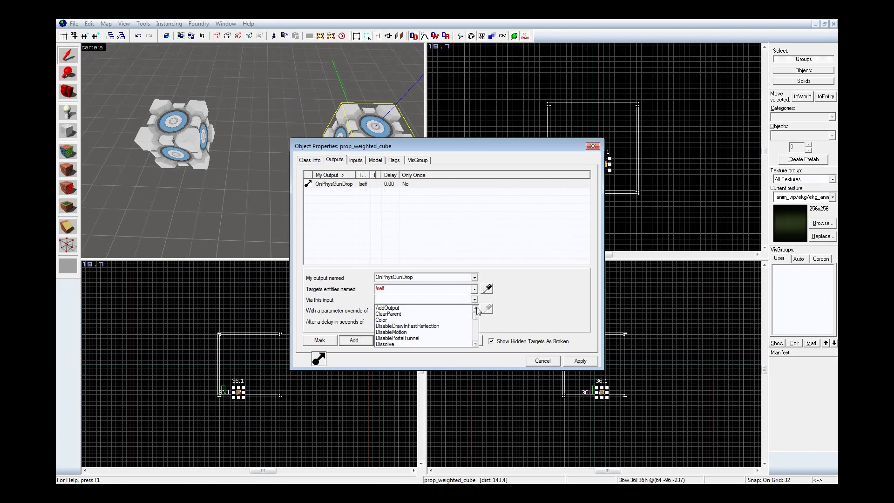
click(391, 331)
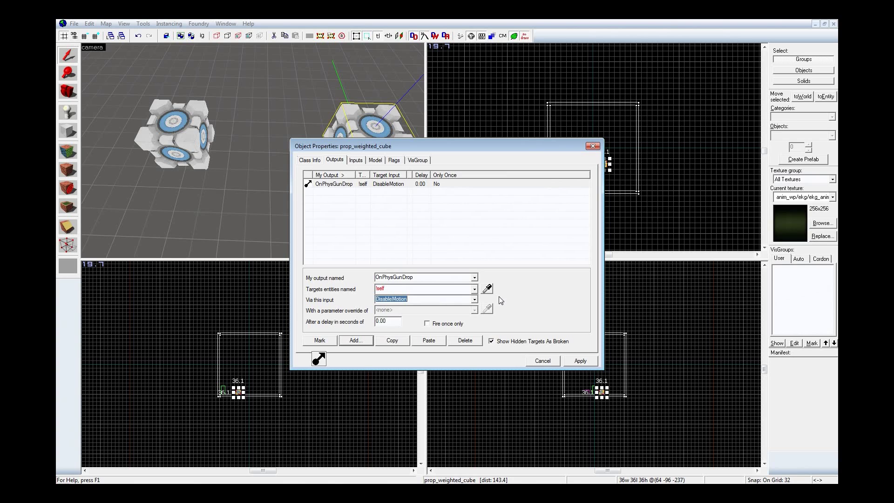
click(574, 360)
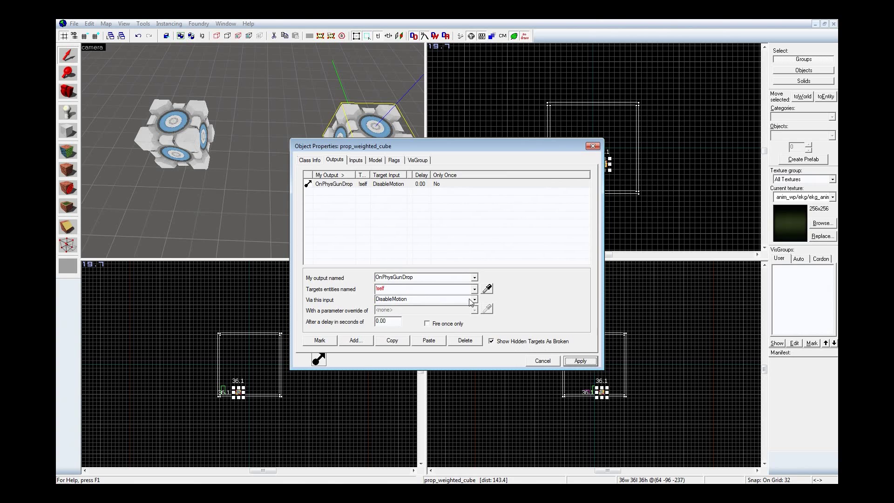
Compile the map with BSP and VIS on Normal and RAD off, and launch it in Portal 2.
click(251, 194)
key(F9)
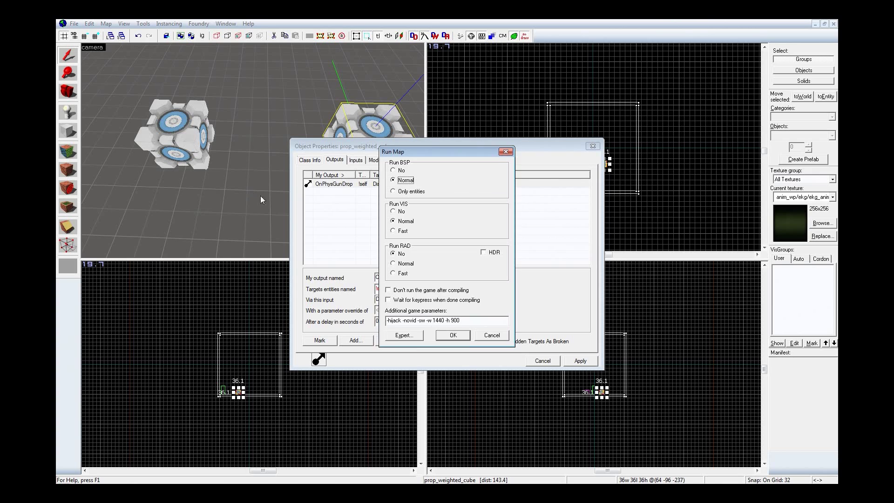
click(447, 335)
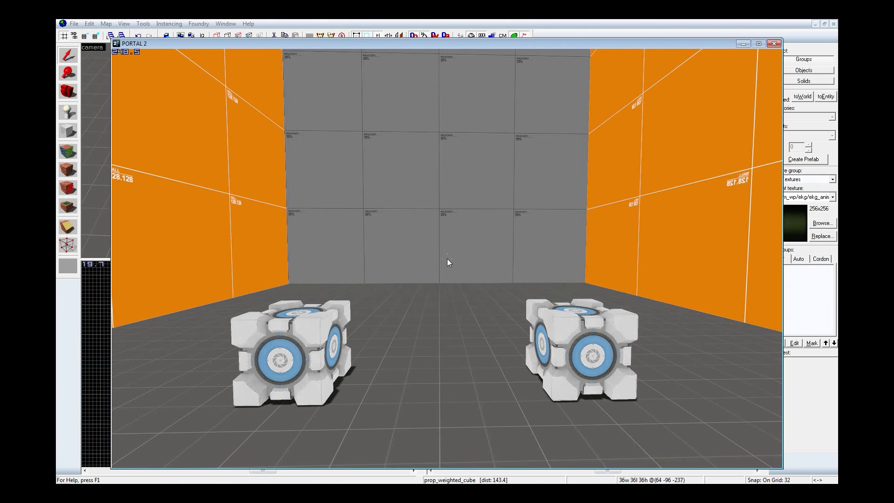
Pick up the left weighted cube in the running map and drop it in mid-air.
key(w)
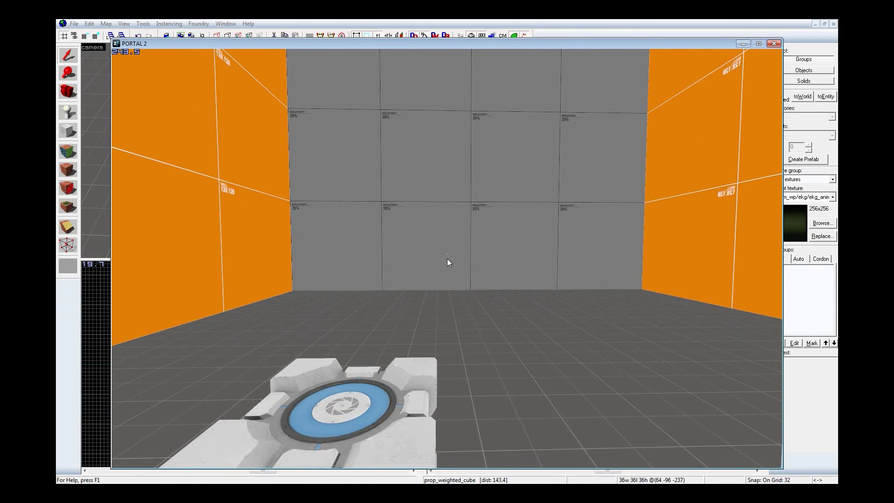
key(e)
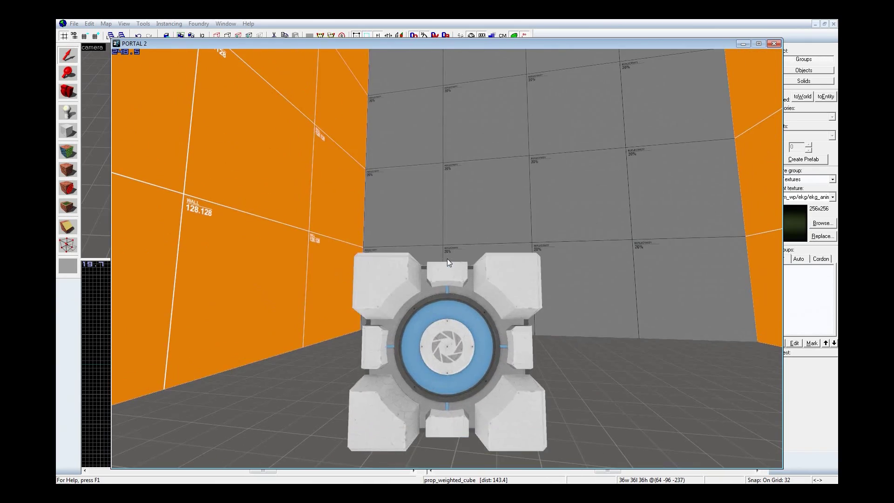
key(e)
key(a)
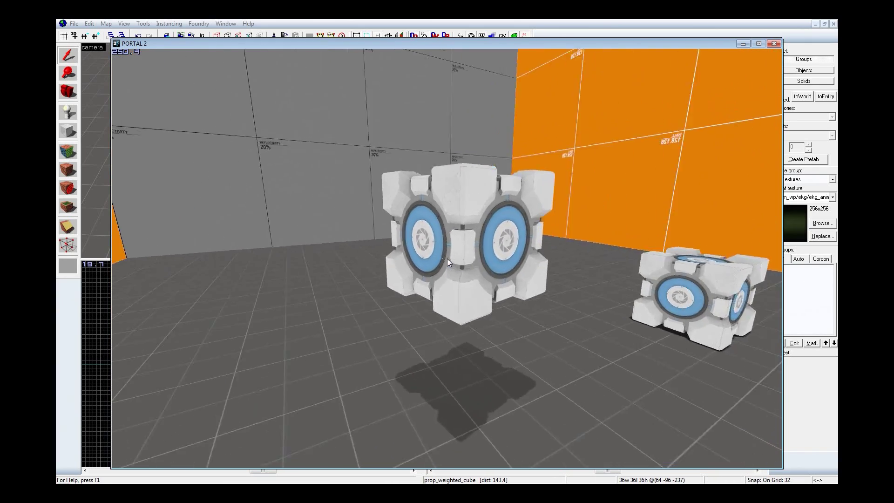
Pick up the right weighted cube, drop it in mid-air, and compare it with the left cube.
key(d)
key(e)
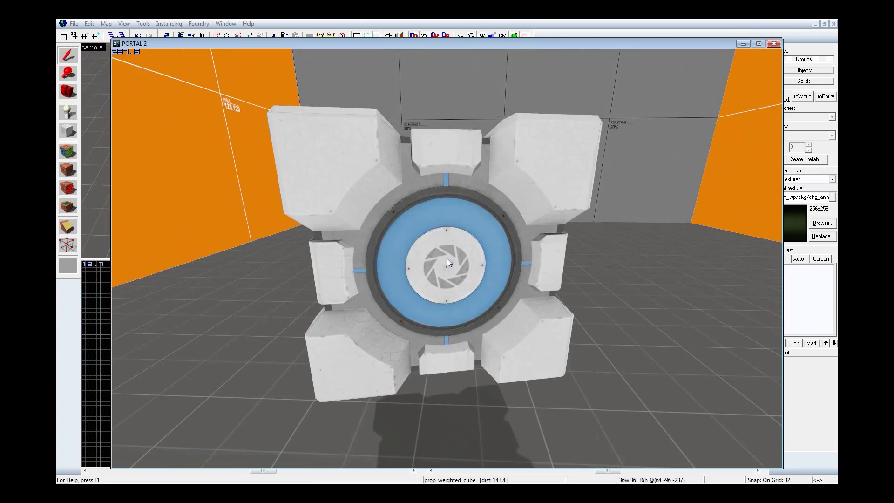
key(e)
key(d)
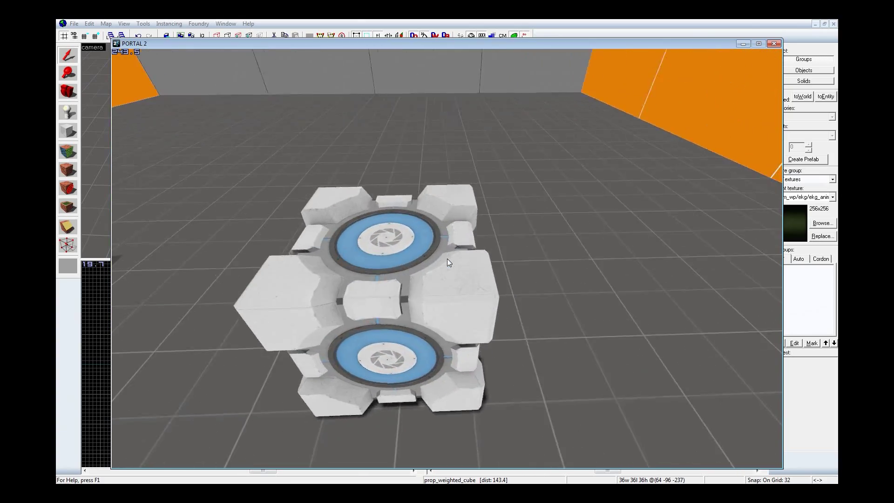
key(a)
key(d)
key(a)
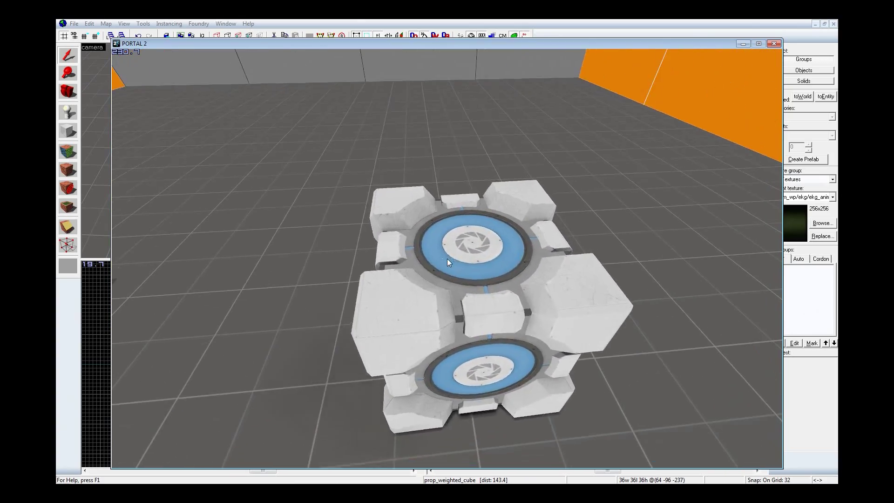
key(e)
key(e)
key(a)
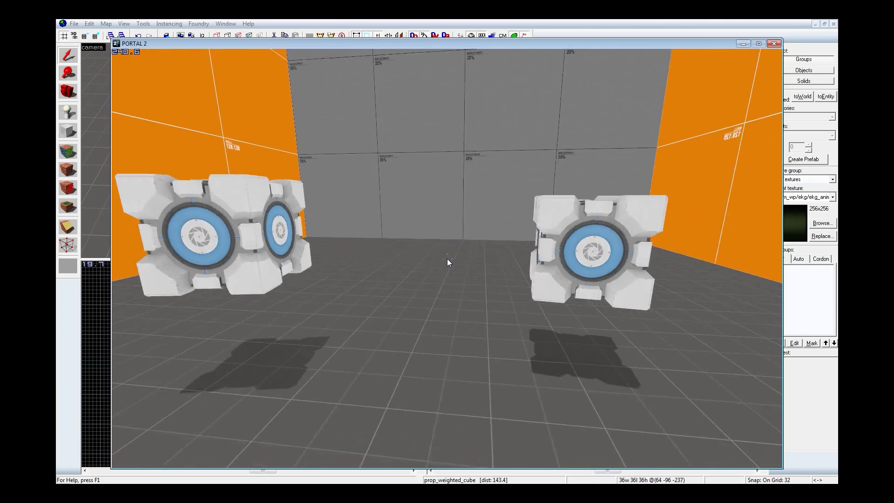
key(a)
key(s)
key(d)
key(w)
key(a)
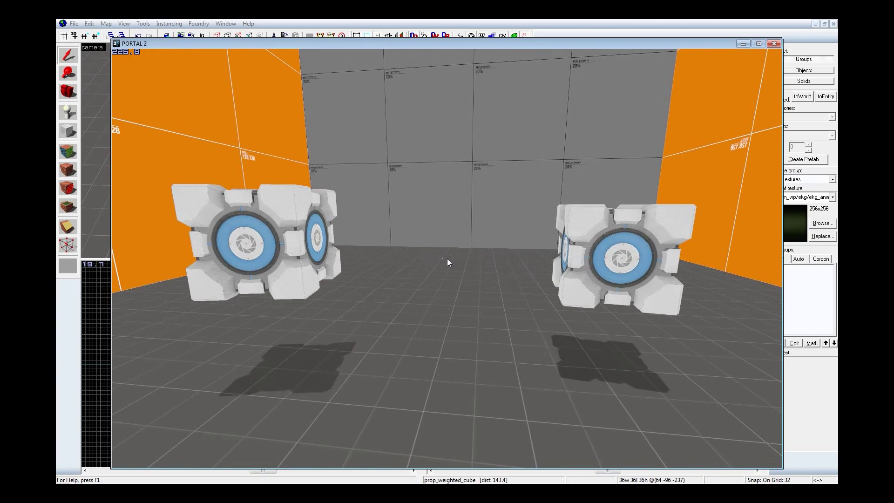
List the cube entity's inputs in the developer console with the command ent_info prop_weighted_cube.
key(grave)
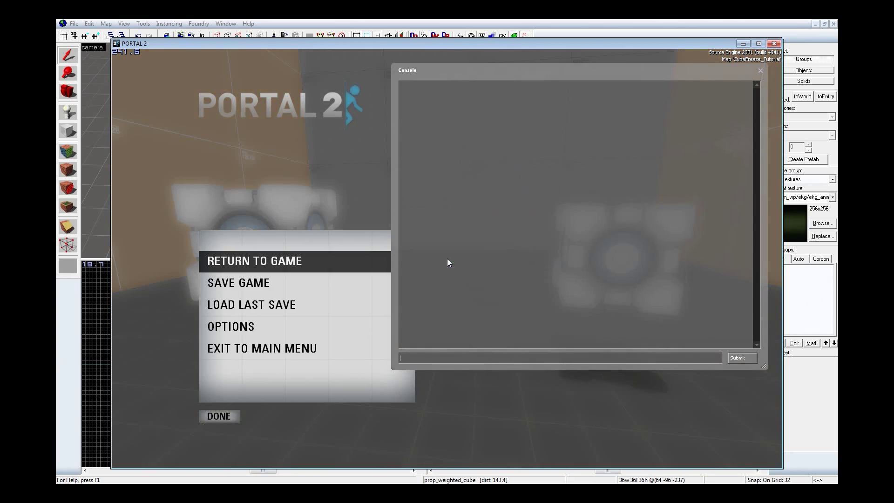
text(ent)
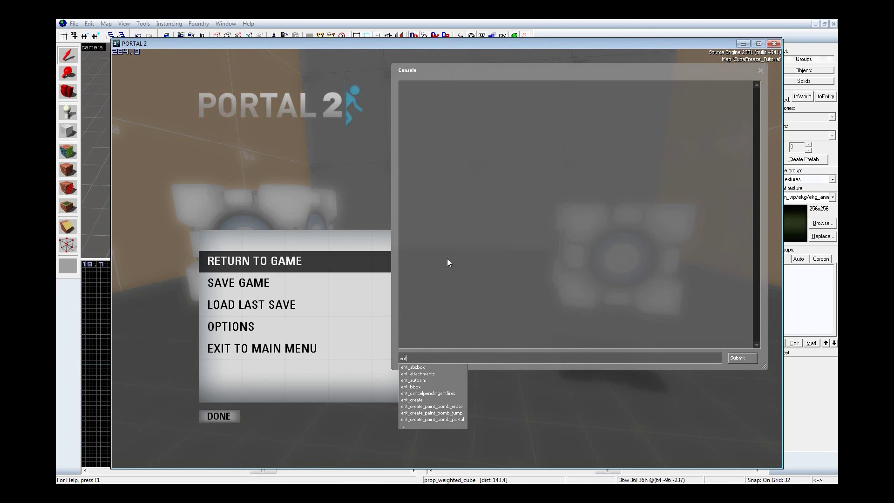
text(_info prop_)
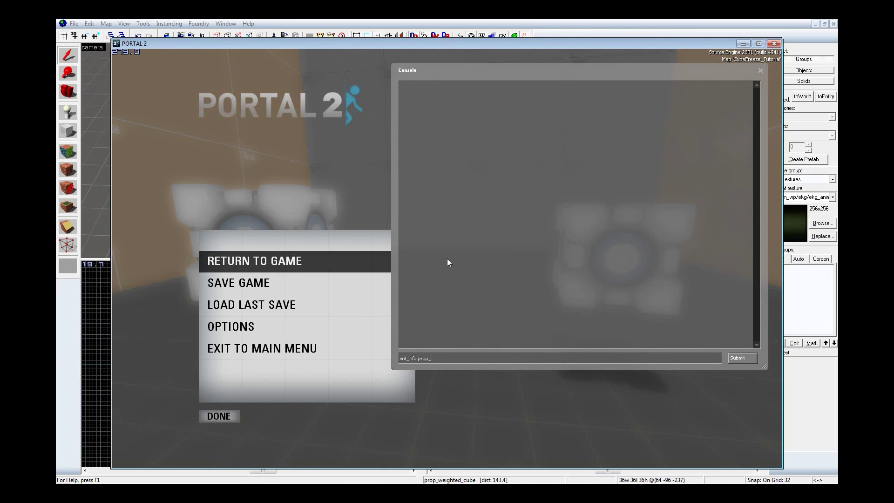
text(weighted_cube)
key(Return)
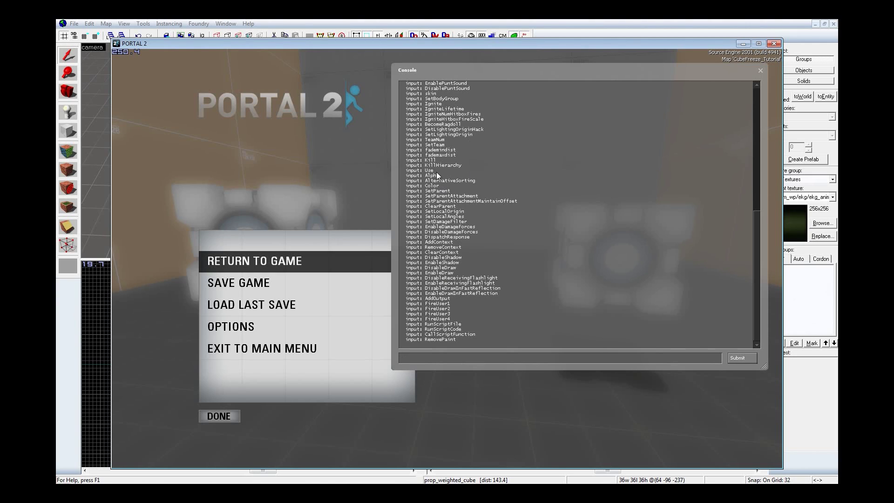
Examine the Sleep, Wake, EnableMotion and DisableMotion inputs in the console listing, and return to the game.
scroll(438, 176, up, 4)
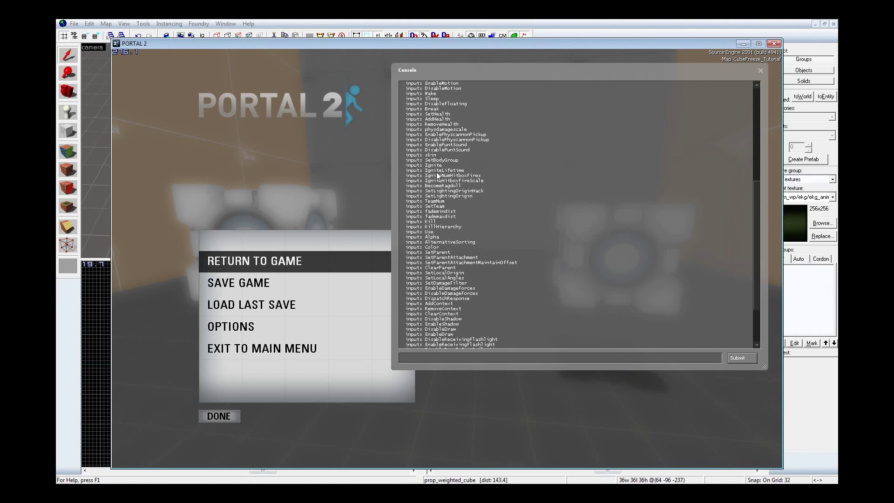
triple_click(433, 98)
scroll(455, 135, up, 3)
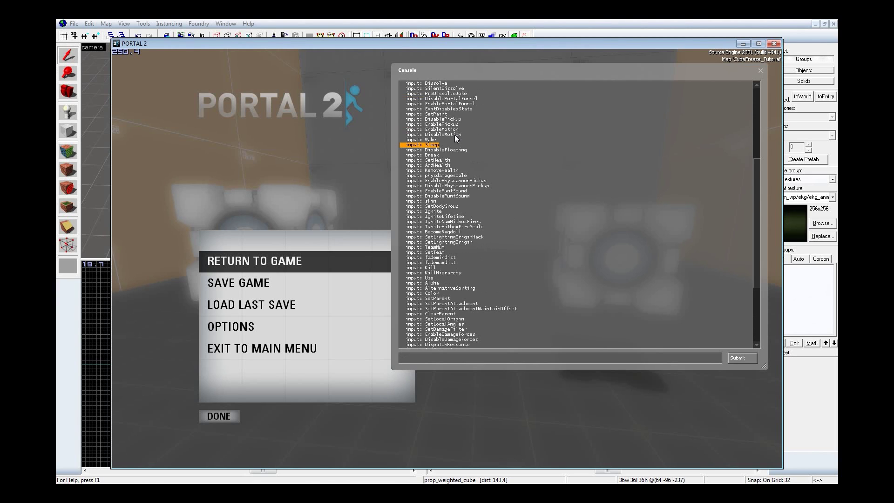
triple_click(431, 140)
triple_click(436, 146)
triple_click(433, 139)
triple_click(432, 145)
double_click(432, 142)
click(482, 356)
text(Wake)
triple_click(430, 144)
triple_click(435, 139)
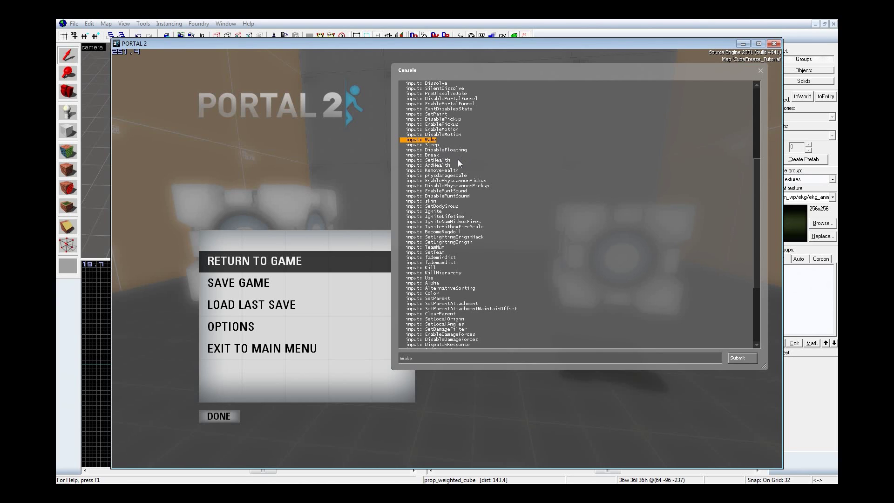
key(Escape)
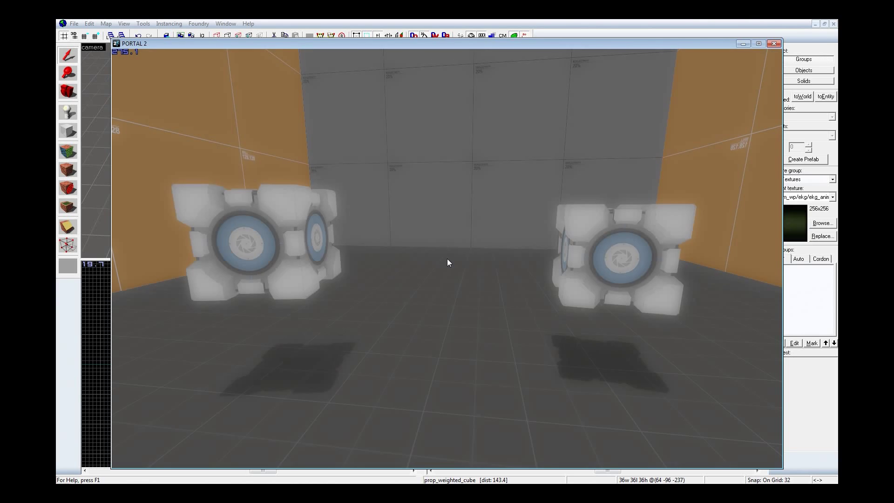
Walk around the two dropped cubes and bump into the left one to test its Sleep output.
key(w)
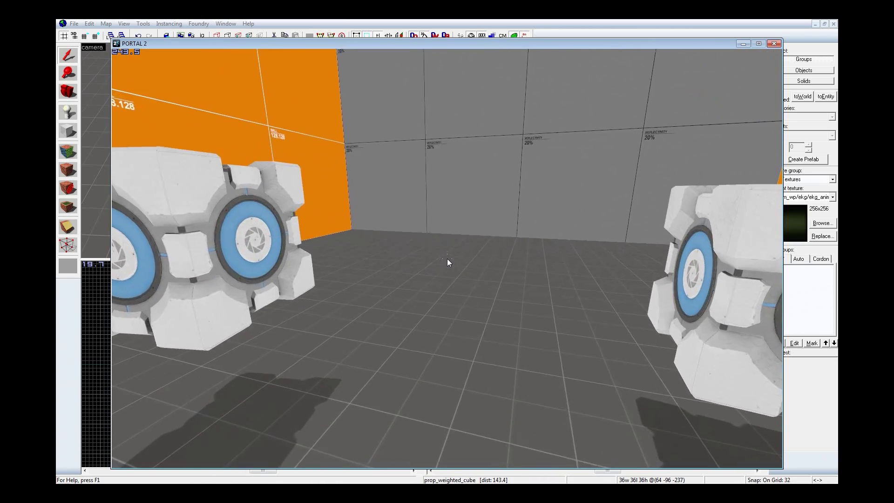
key(s)
key(w)
key(a)
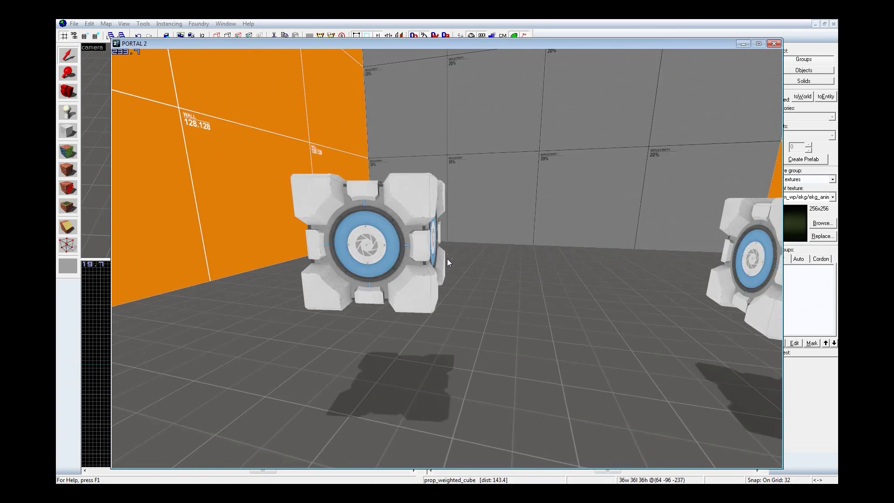
key(d)
key(a)
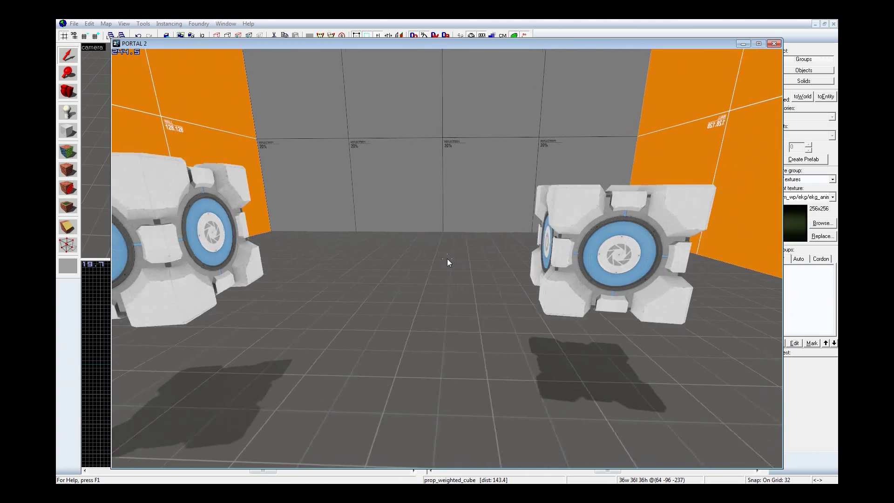
key(w)
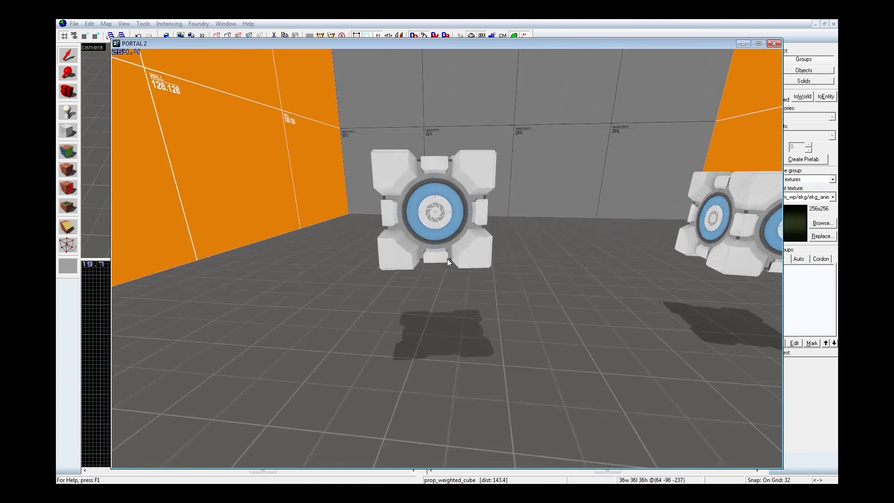
key(s)
key(d)
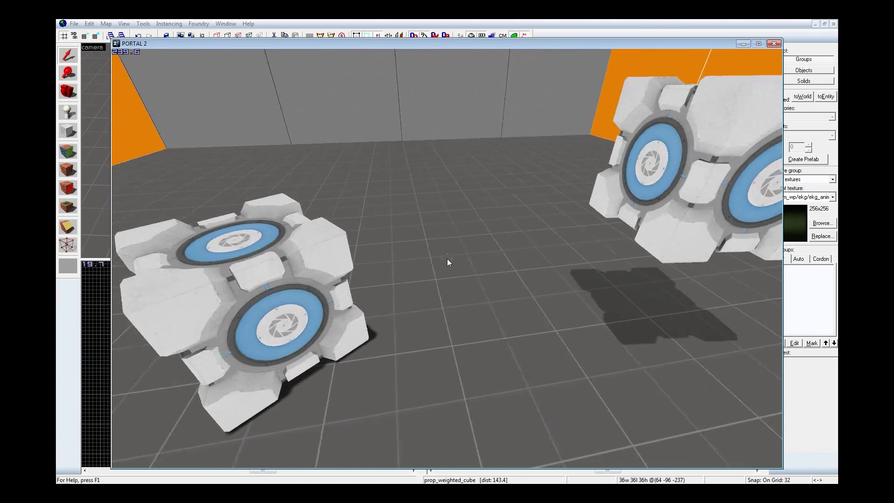
Bump into the right cube and try to pick it up to test its DisableMotion output, and return to Hammer.
key(w)
key(s)
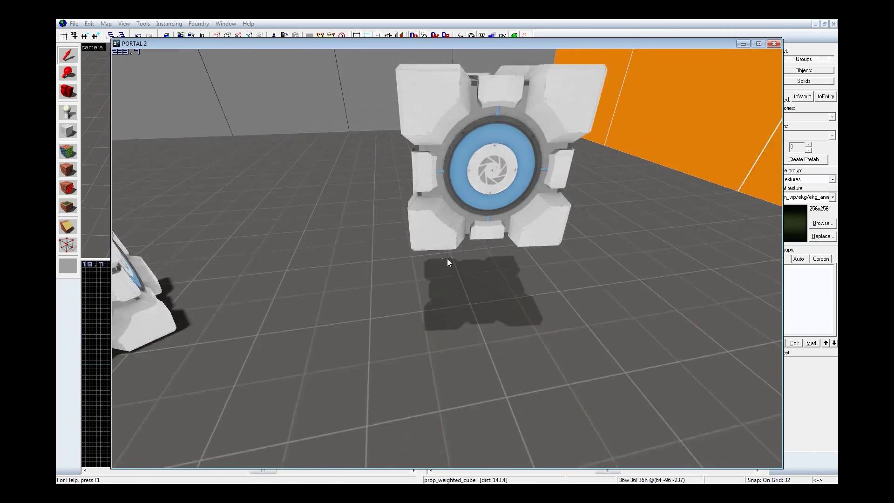
key(w)
key(s)
key(a)
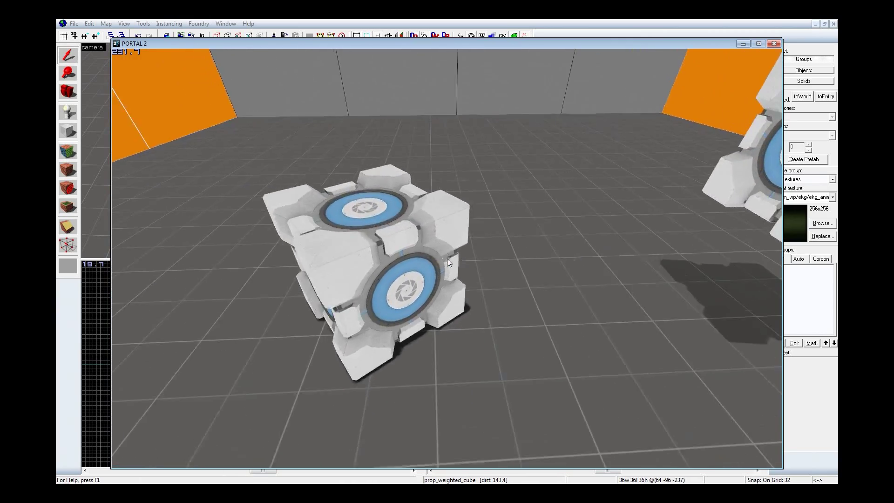
key(e)
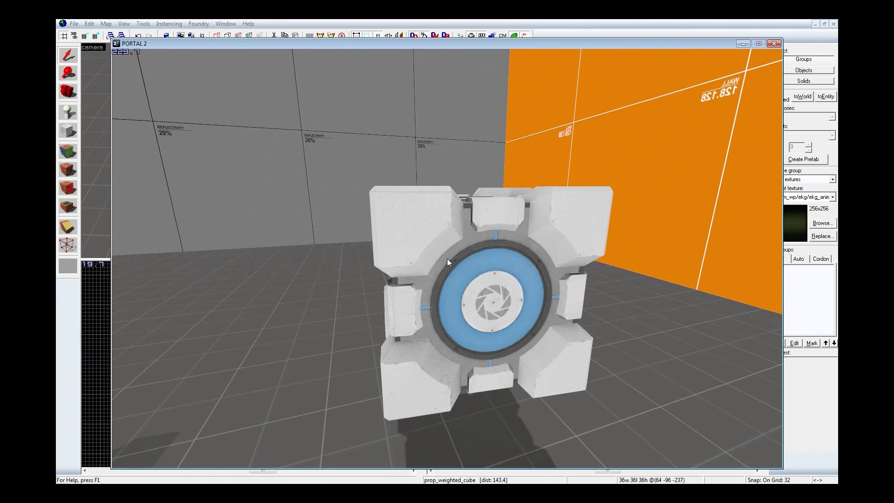
key(grave)
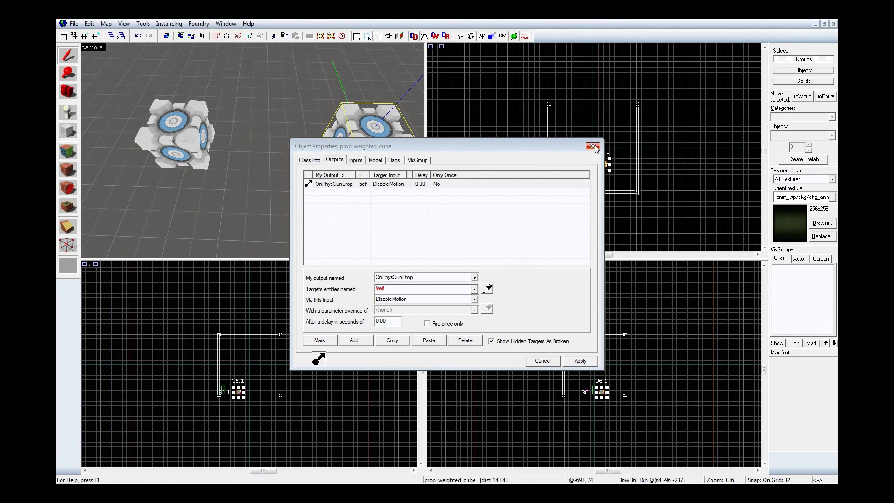
Duplicate the right cube's OnPhysGunDrop output and make the copy fire on OnPlayerPickup.
click(388, 185)
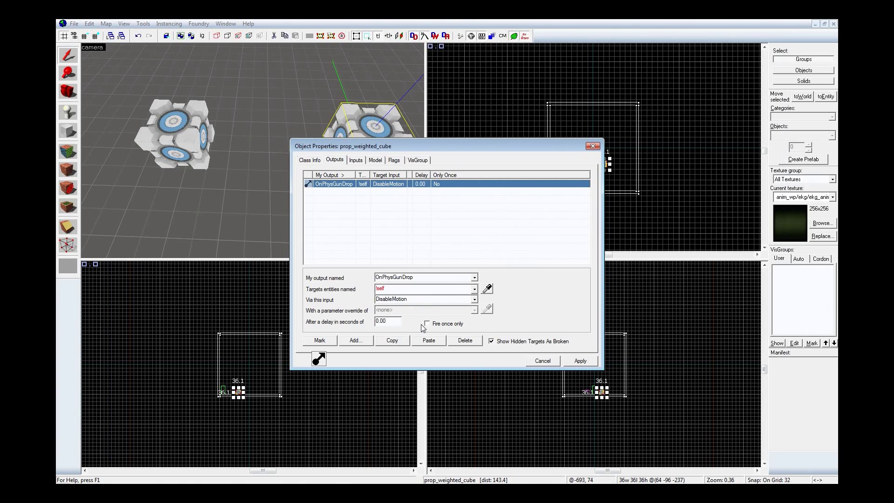
click(396, 340)
click(429, 340)
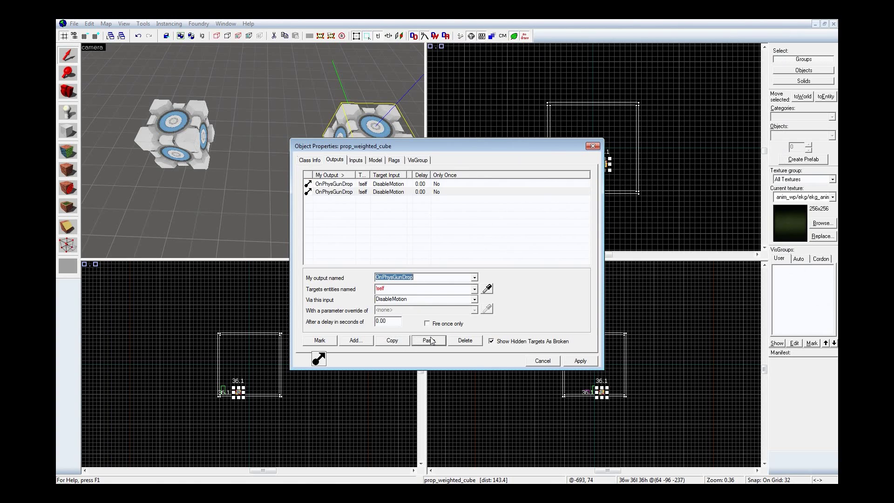
click(474, 279)
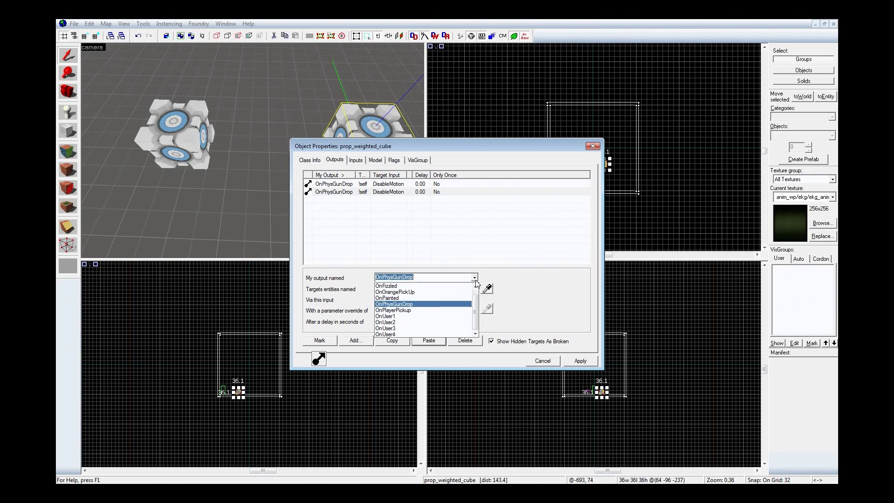
click(437, 310)
Set the input of the right cube's OnPlayerPickup output to EnableMotion.
click(442, 301)
text(E)
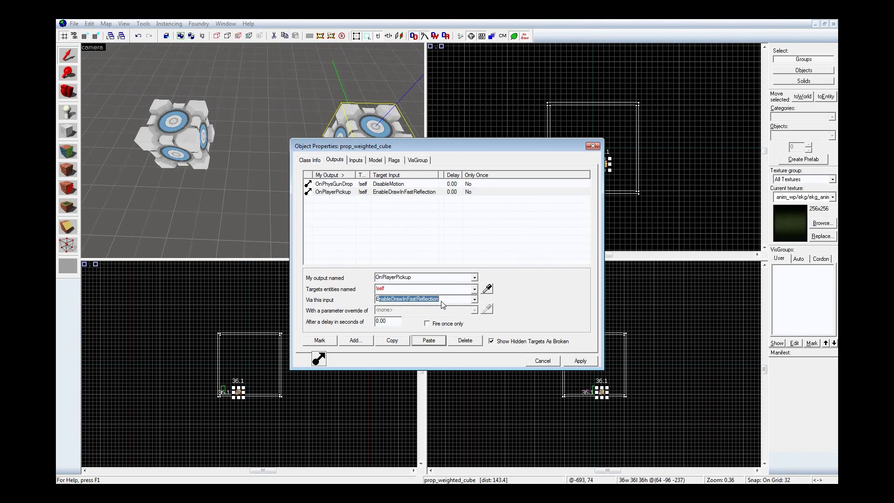
text(na)
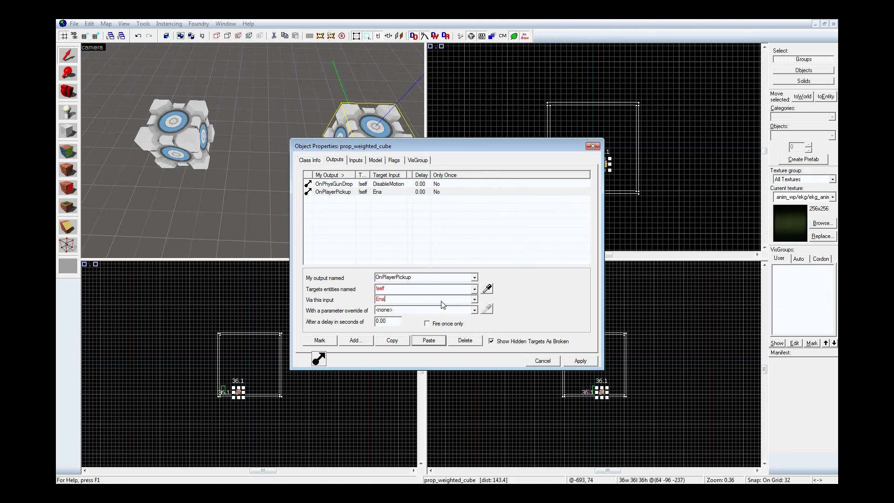
text(vlebleMotion)
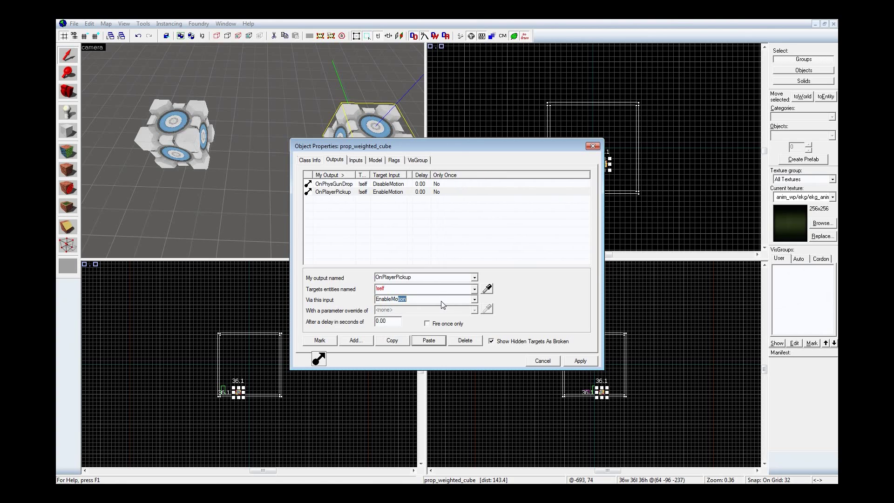
click(334, 184)
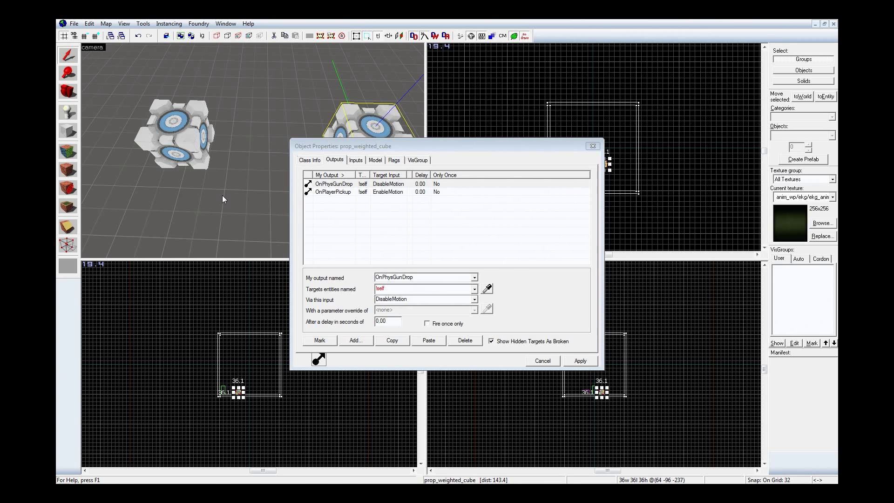
Recompile the map with the new pickup output and try to launch it in Portal 2.
key(F9)
click(450, 338)
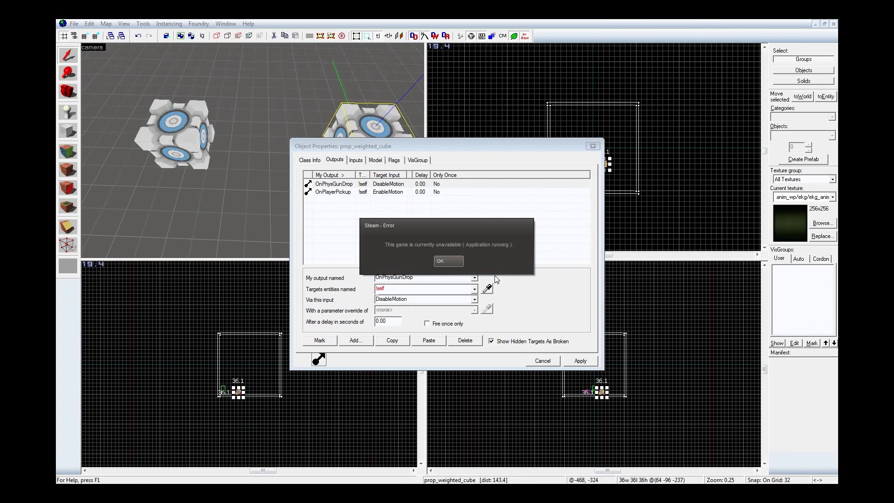
Dismiss the launch error and restart the map in the running Portal 2 session with the reload console command.
click(460, 261)
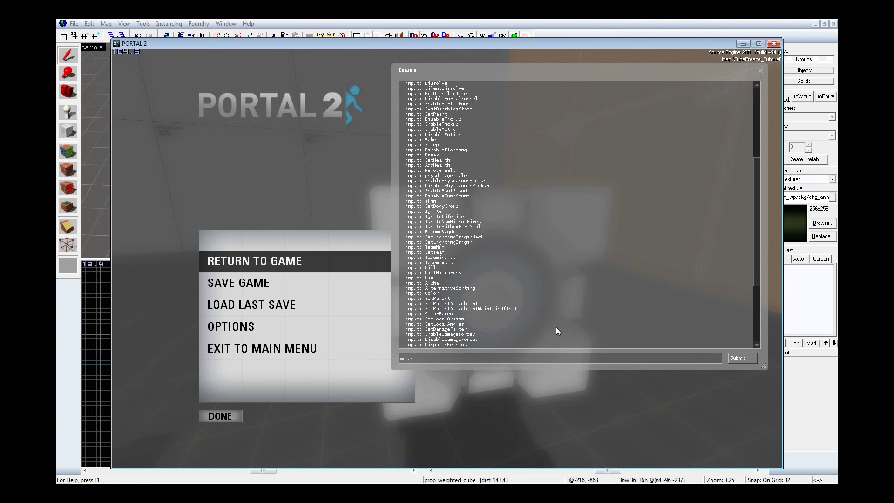
text(reloa)
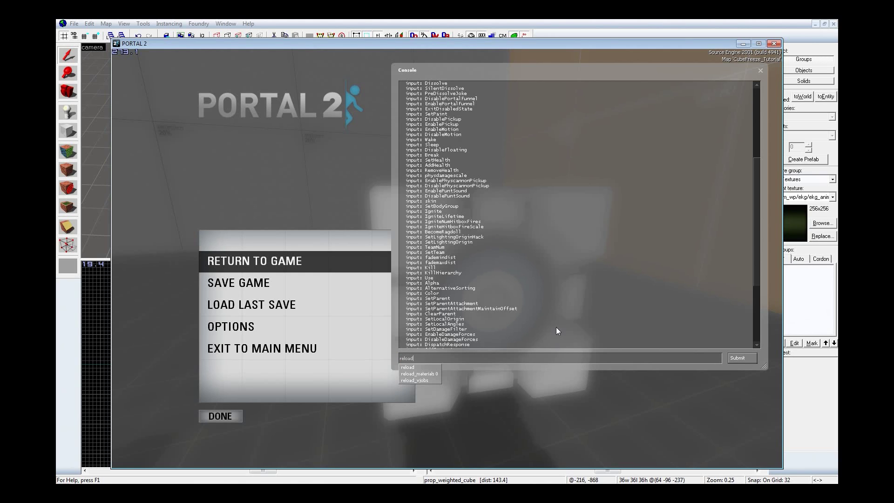
text(d)
key(Return)
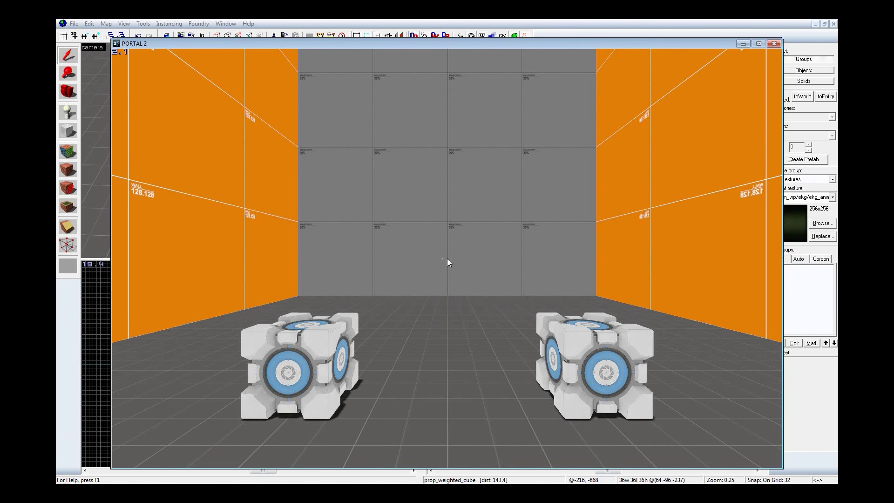
Lift and drop the left cube, and do the same with the right cube to test their freezing outputs.
key(w)
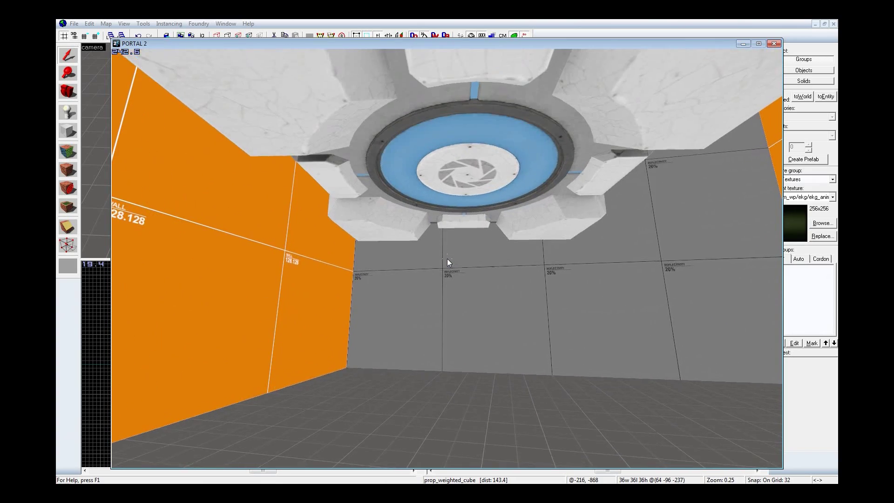
key(w)
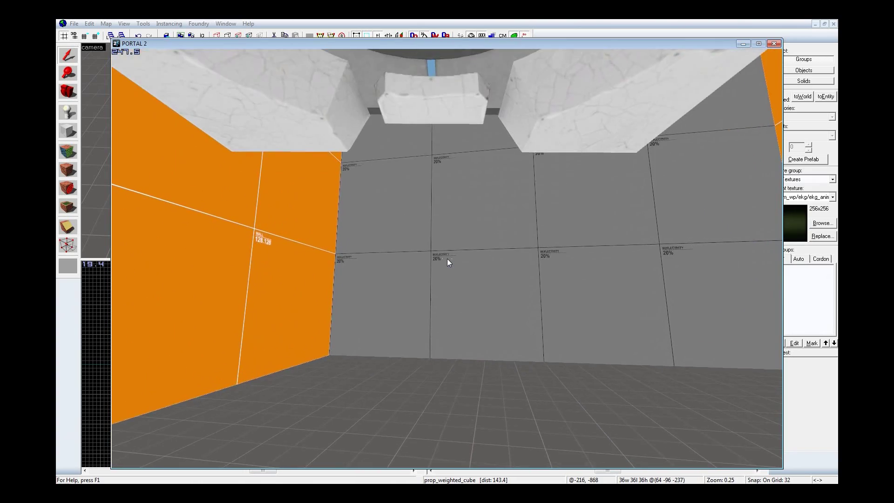
key(s)
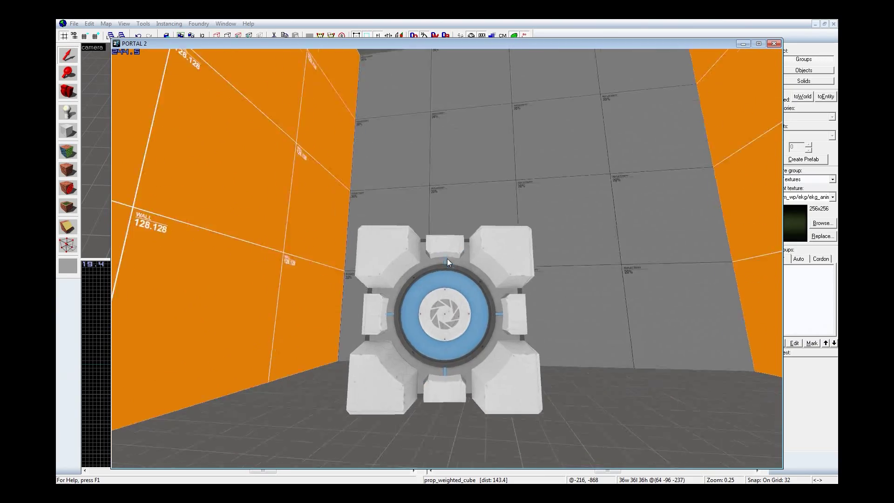
key(e)
key(s)
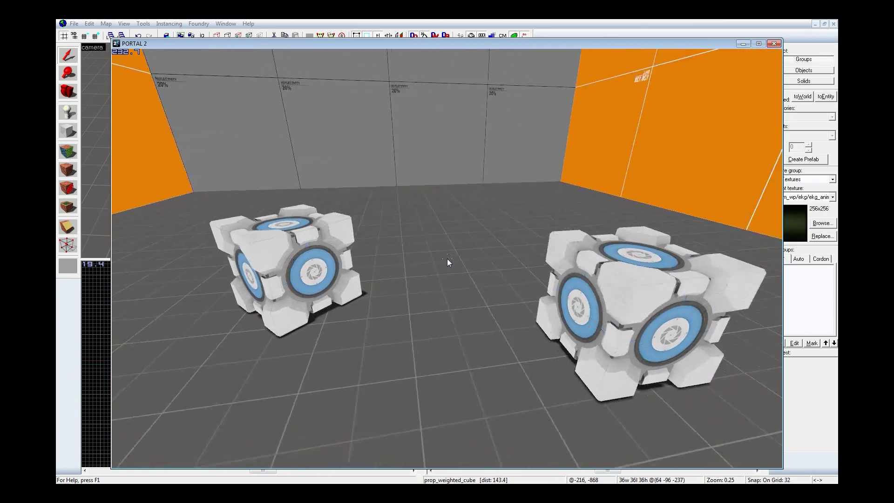
key(w)
key(e)
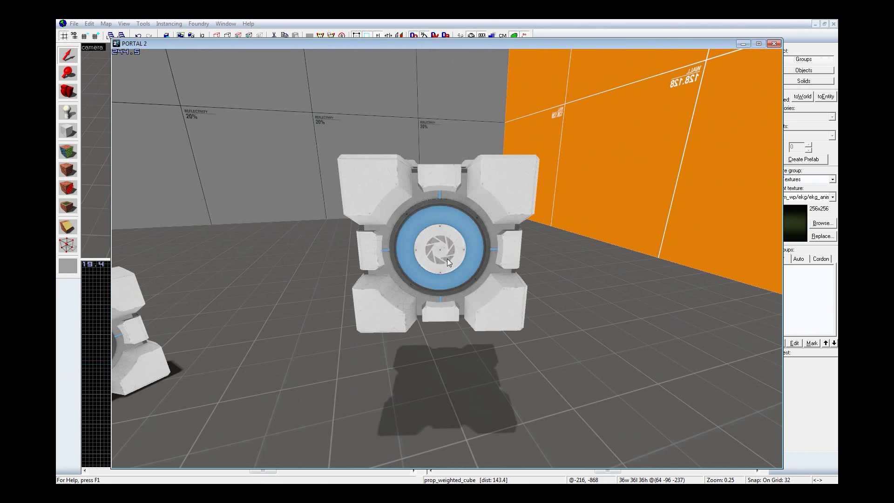
Enable on-screen debug messages with the console command developer 3 and resume the game.
key(grave)
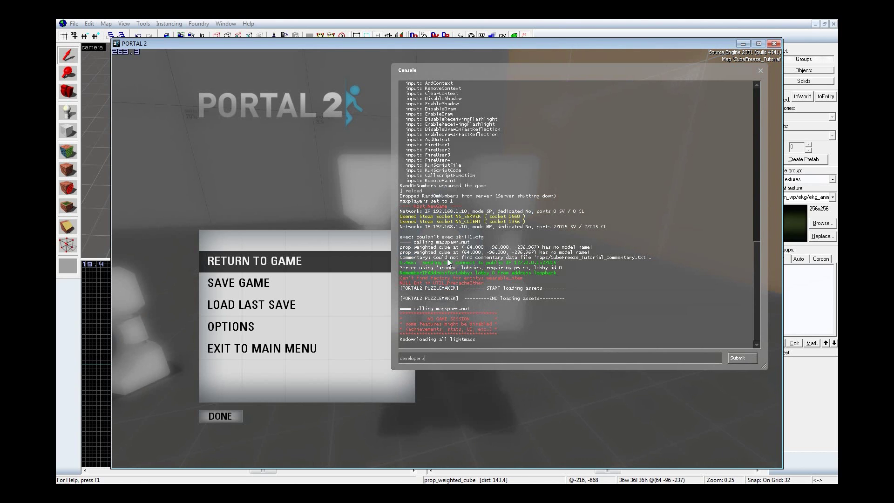
text(developer 3)
key(Return)
key(grave)
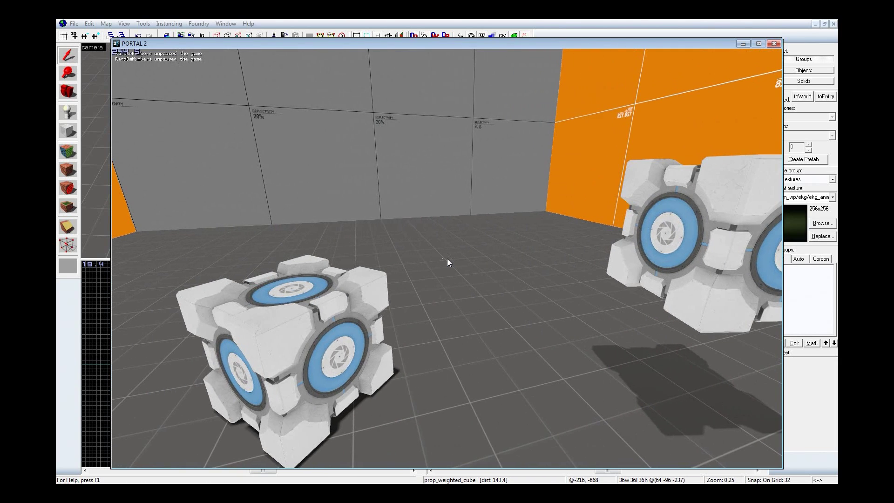
Pick up and drop the left cube to examine the input and output messages of its Sleep output.
key(a)
key(d)
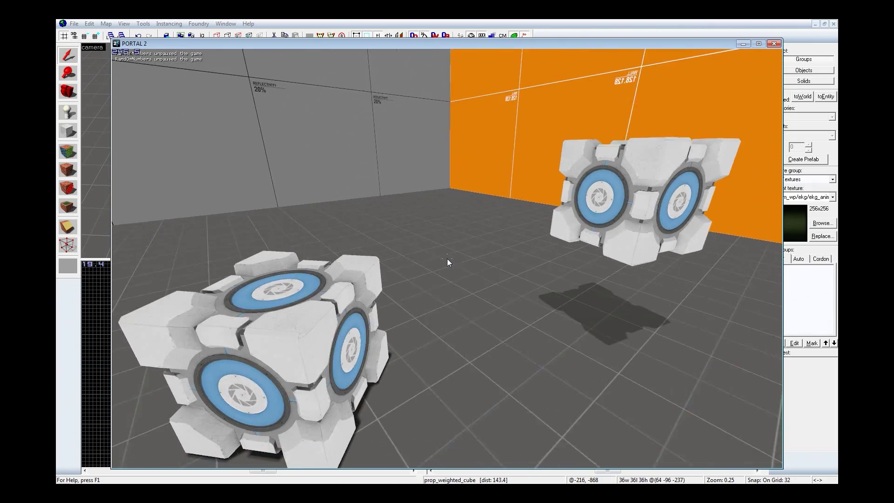
key(d)
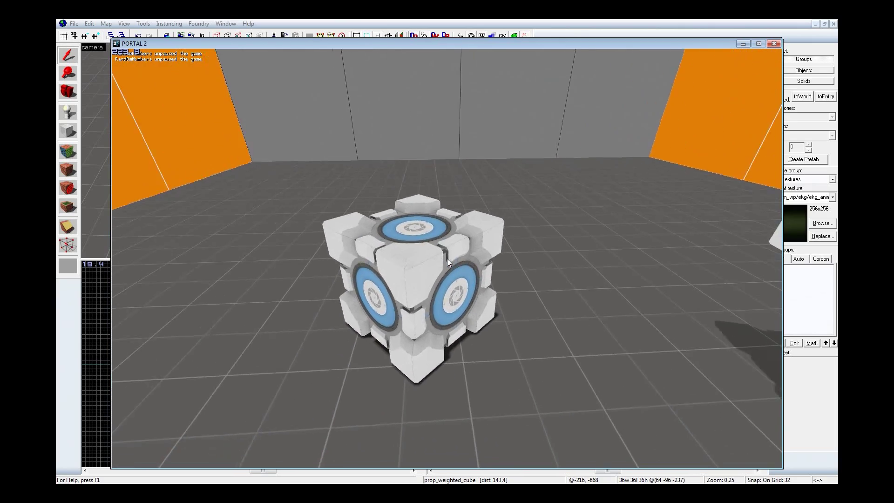
key(w)
key(e)
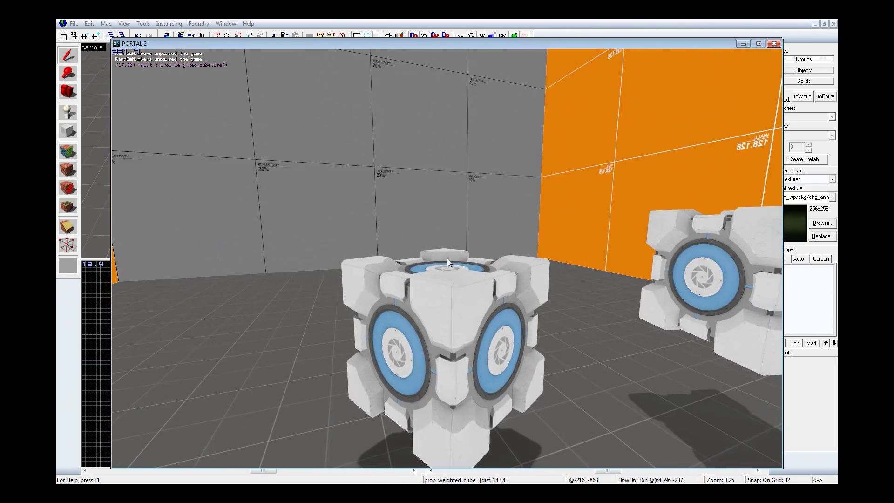
key(e)
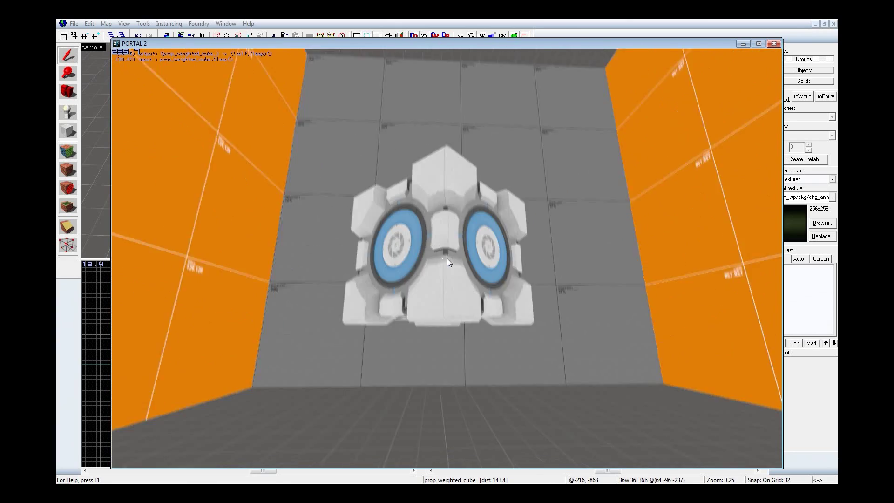
key(s)
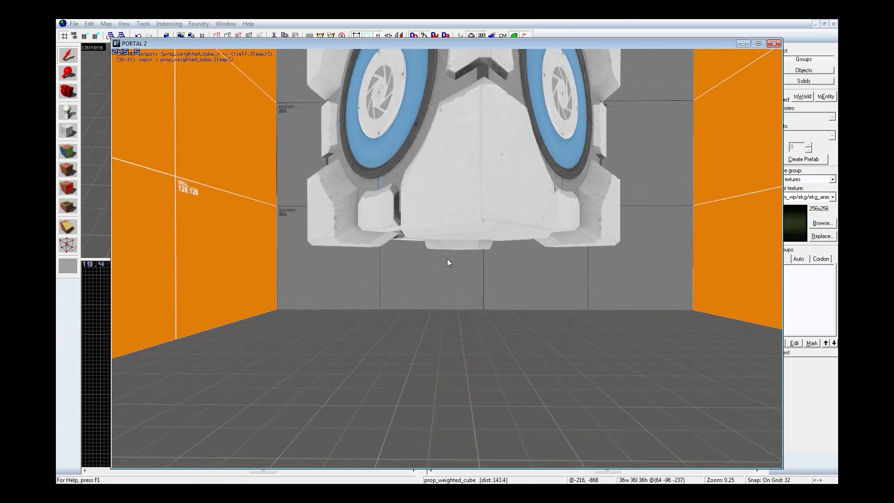
key(s)
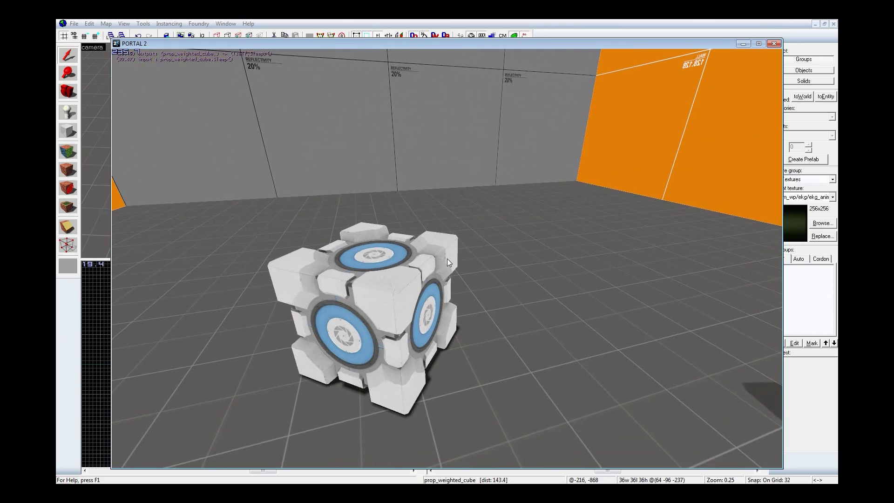
Try repeatedly to pick up the floating right cube while checking its input messages, and return to Hammer.
key(e)
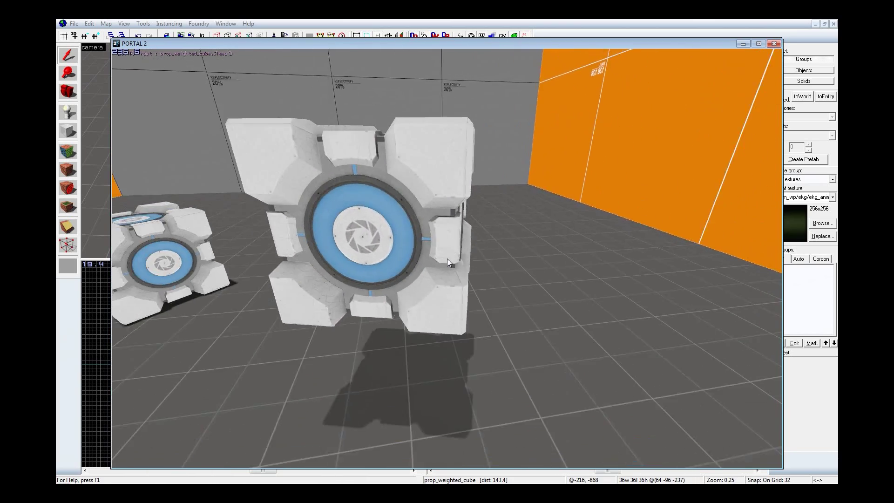
key(a)
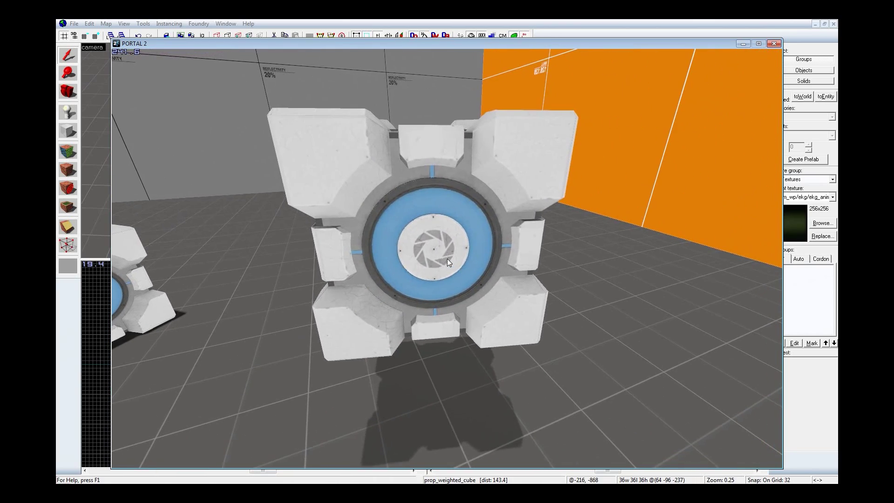
key(e)
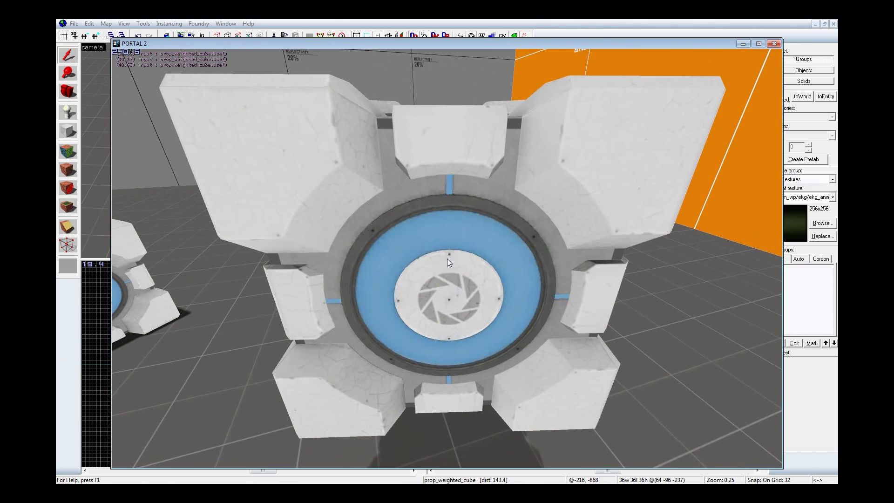
key(e)
key(e)
key(e)
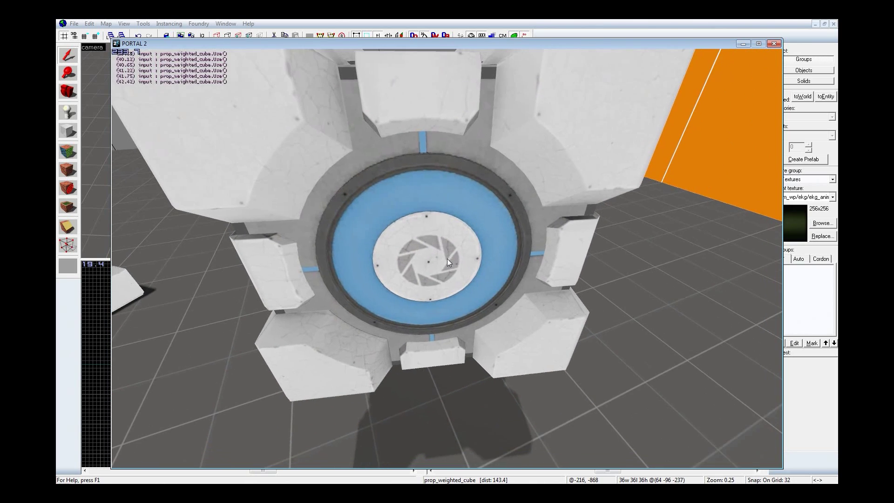
key(e)
key(e)
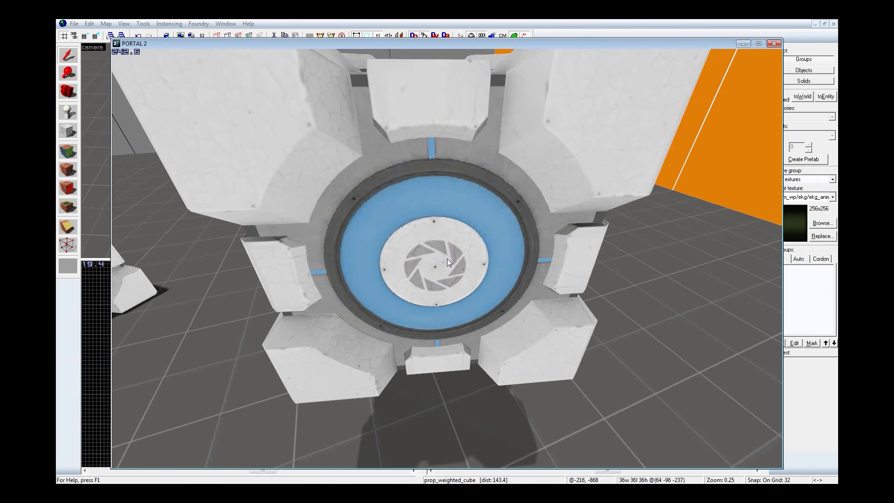
key(Escape)
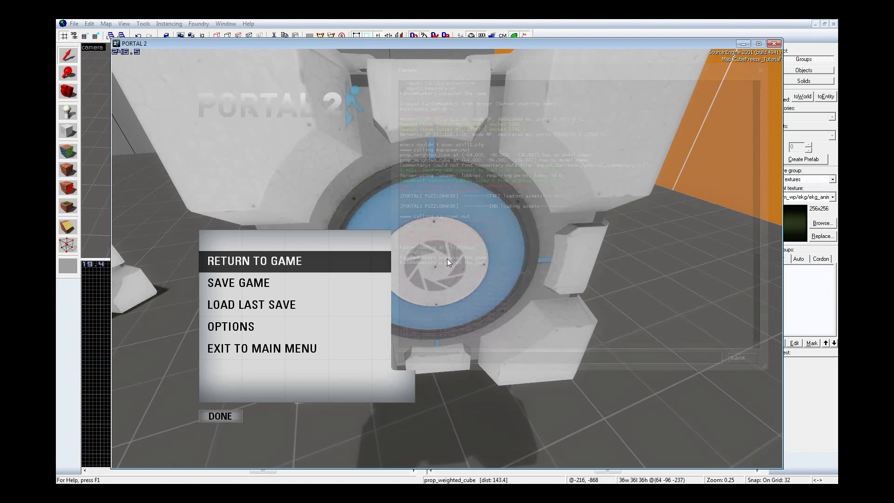
click(544, 21)
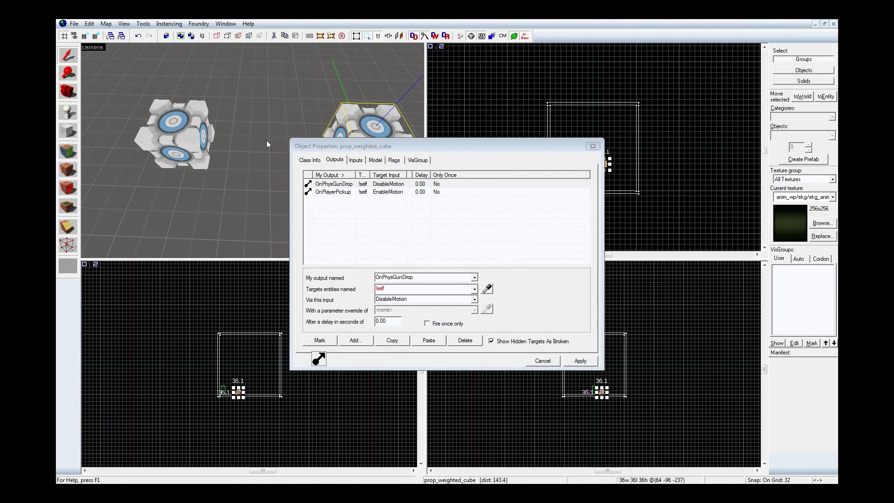
Make the right cube's EnableMotion output fire on OnPhysGunDrop with a 3-second delay, and apply it.
key(z)
key(d)
key(z)
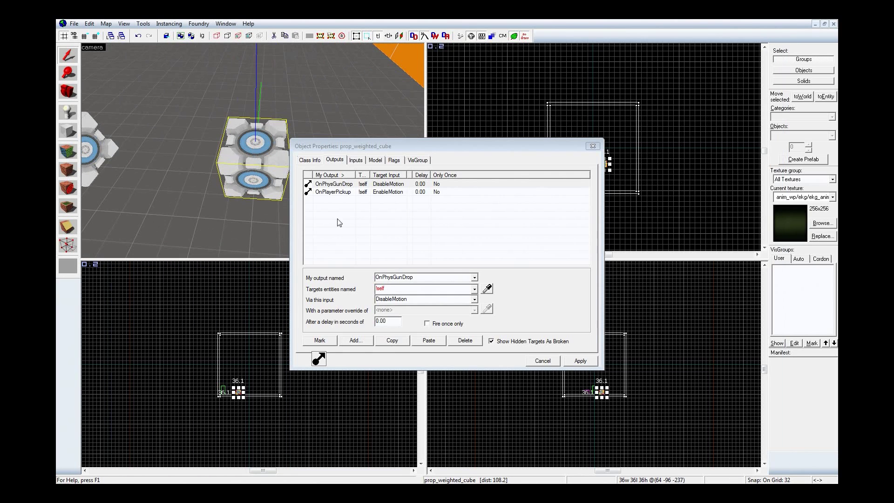
click(391, 192)
click(475, 277)
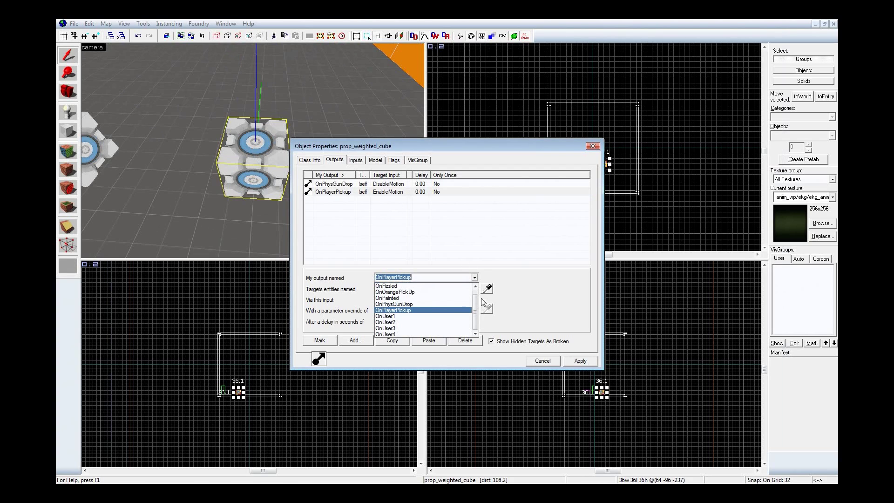
click(421, 306)
double_click(386, 321)
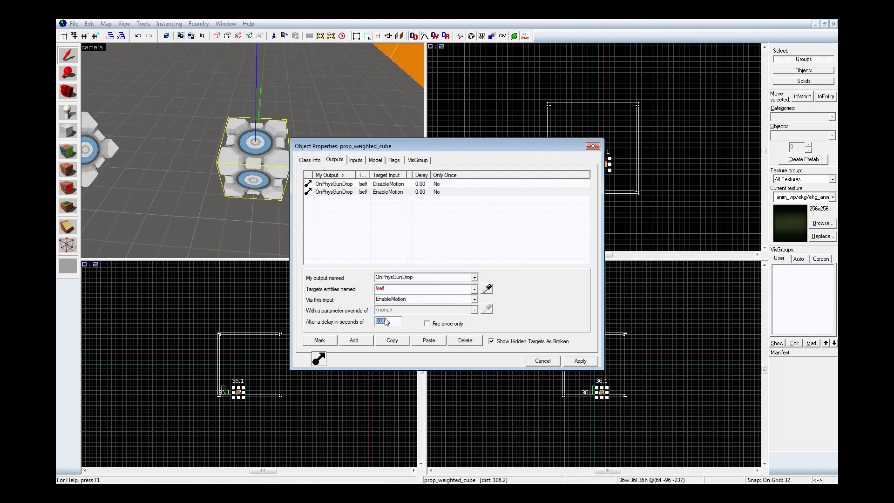
text(3)
click(581, 361)
Delete the delayed EnableMotion output from the right cube, close its properties and clear the selection.
click(250, 165)
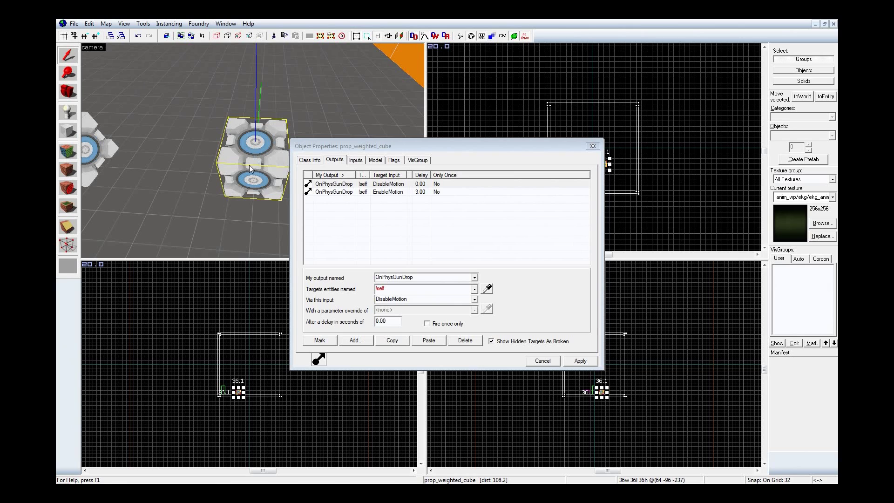
click(405, 196)
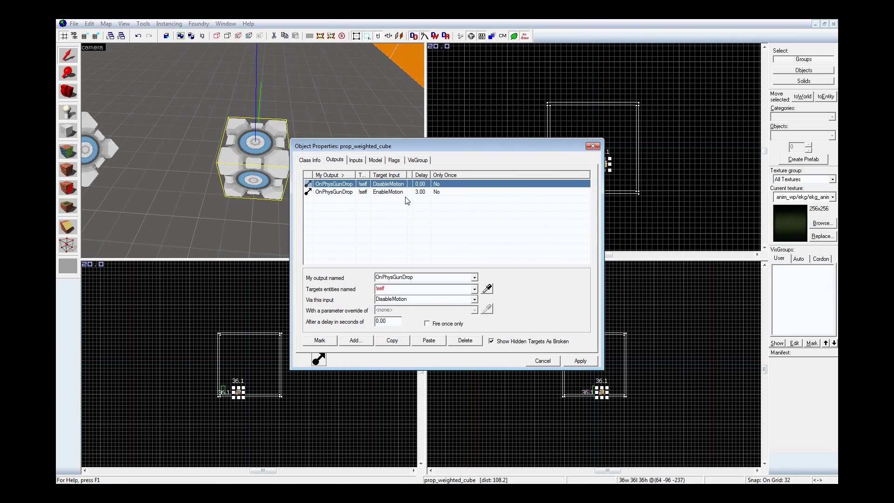
click(404, 193)
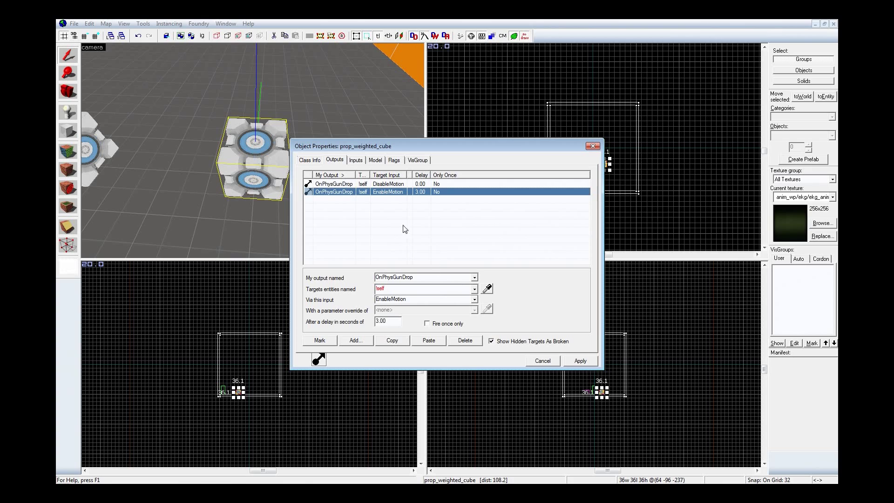
click(466, 341)
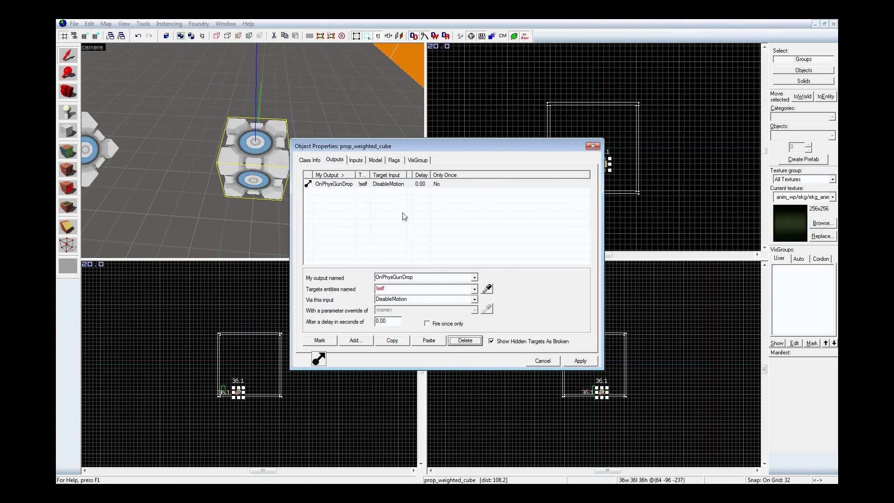
click(384, 186)
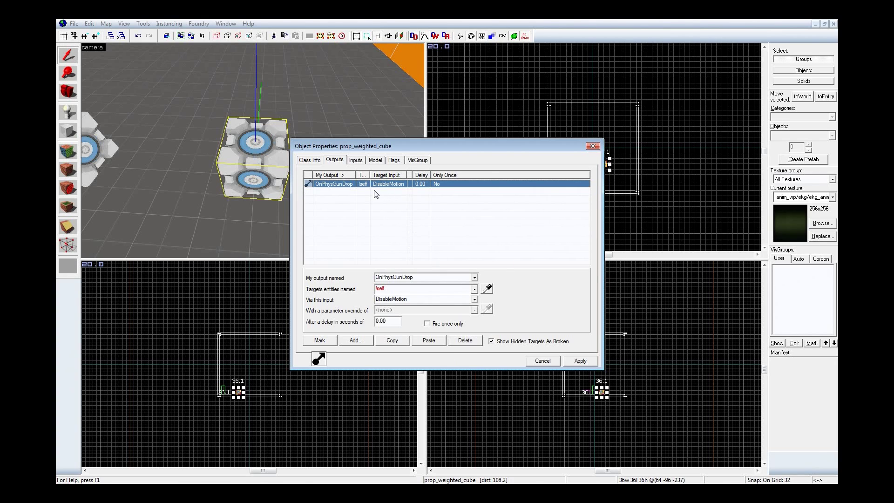
click(592, 146)
key(Escape)
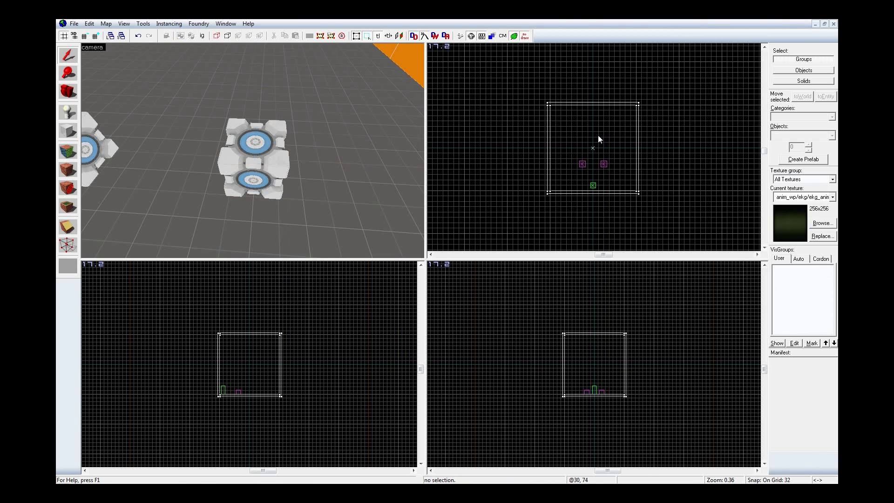
Filter the texture browser for nodraw and make tools/toolsnodraw the current texture.
key(shift+a)
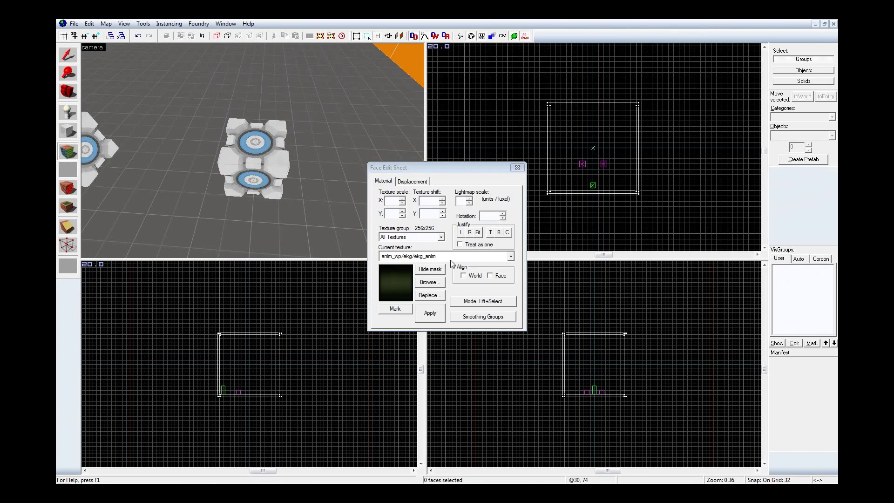
click(434, 282)
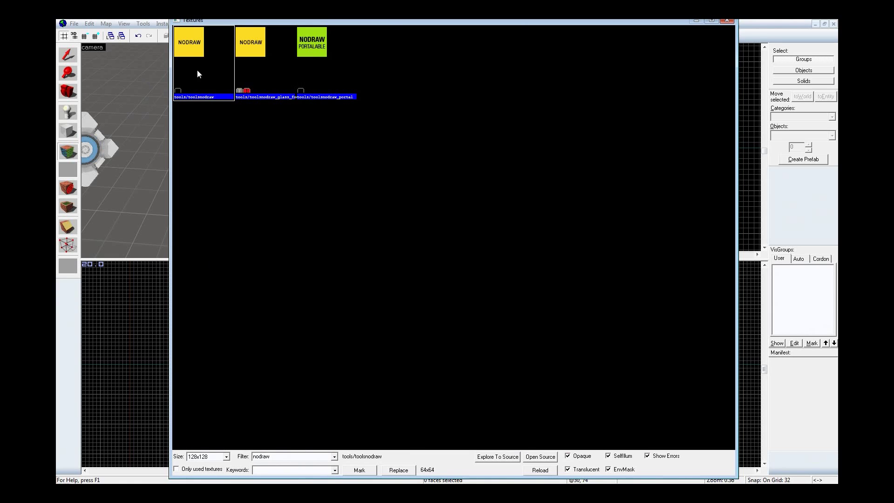
double_click(197, 70)
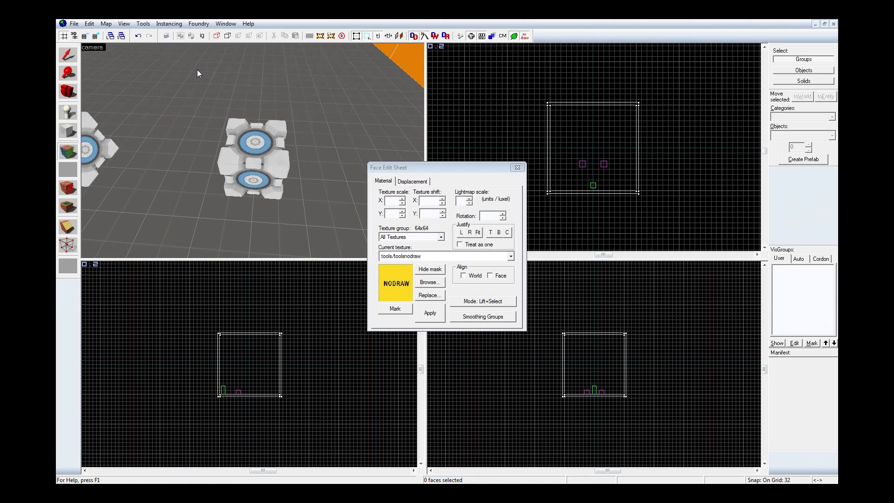
Outline a 40 by 40 unit block around the right weighted cube in the top view, using a 4-unit grid.
key(shift+s)
click(260, 148)
key(shift+b)
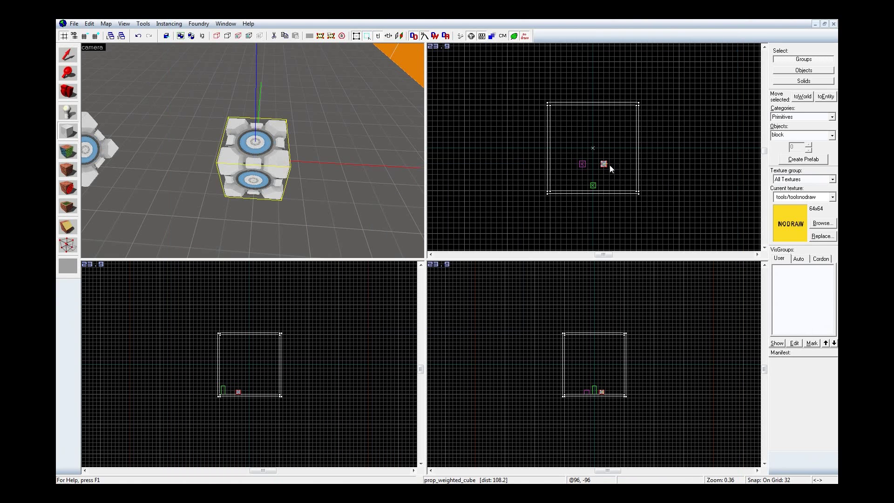
scroll(610, 165, up, 6)
key(bracketleft)
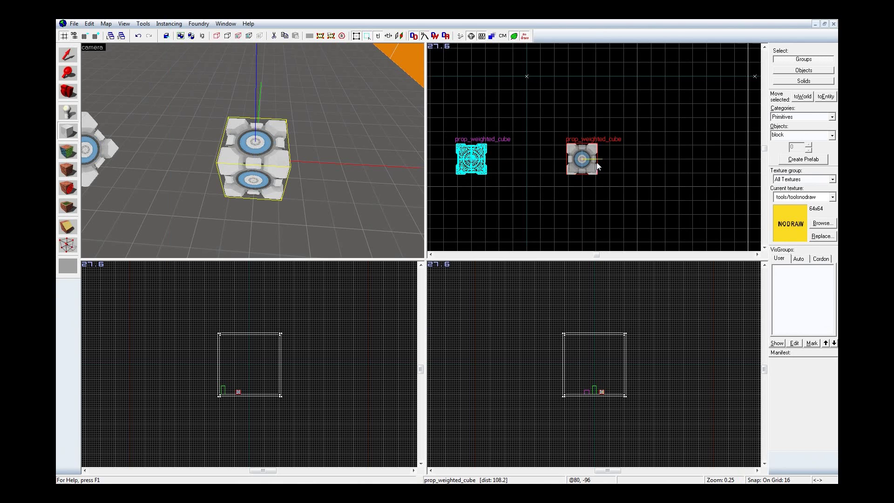
scroll(597, 162, up, 3)
key(bracketleft)
key(bracketleft)
scroll(590, 163, up, 2)
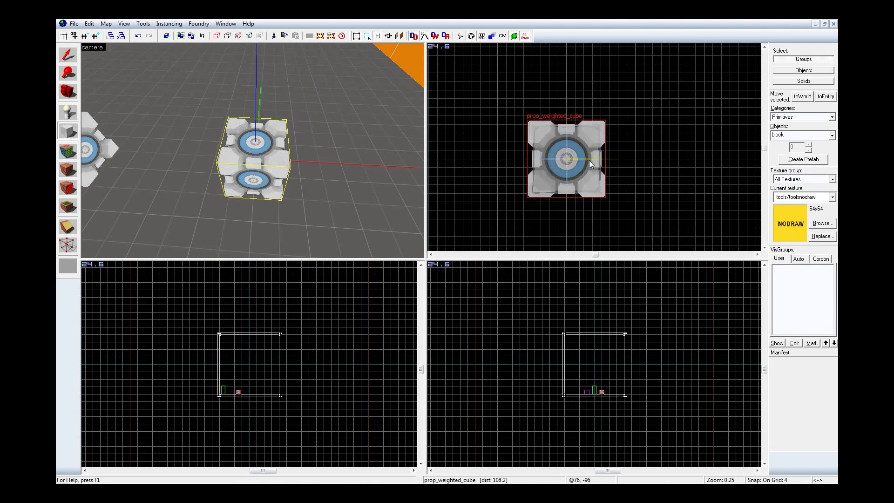
drag(525, 117, 611, 203)
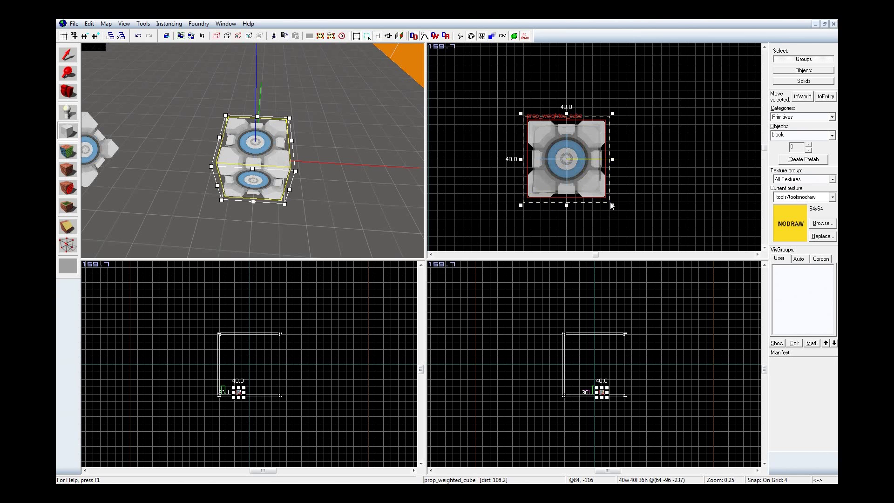
Adjust the block outline to 40 units high around the cube and create it as a nodraw brush.
scroll(607, 399, up, 4)
scroll(607, 400, up, 10)
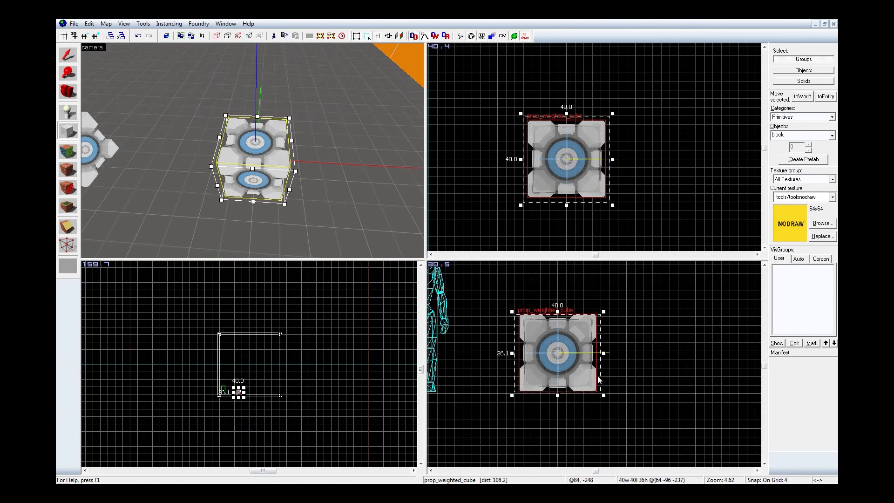
drag(558, 395, 558, 397)
drag(558, 312, 557, 315)
scroll(570, 382, up, 3)
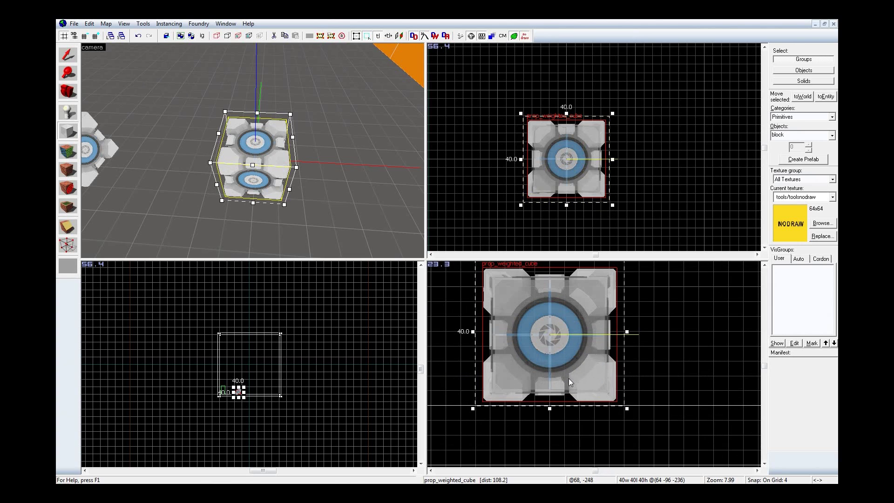
key(Return)
key(shift+s)
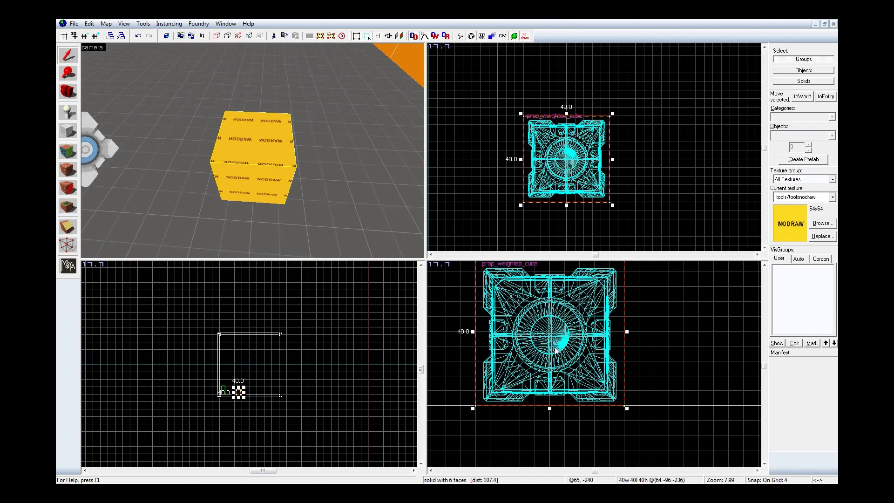
Tie the nodraw brush to an entity, set its class to func_physbox and apply it.
key(a)
key(w)
key(z)
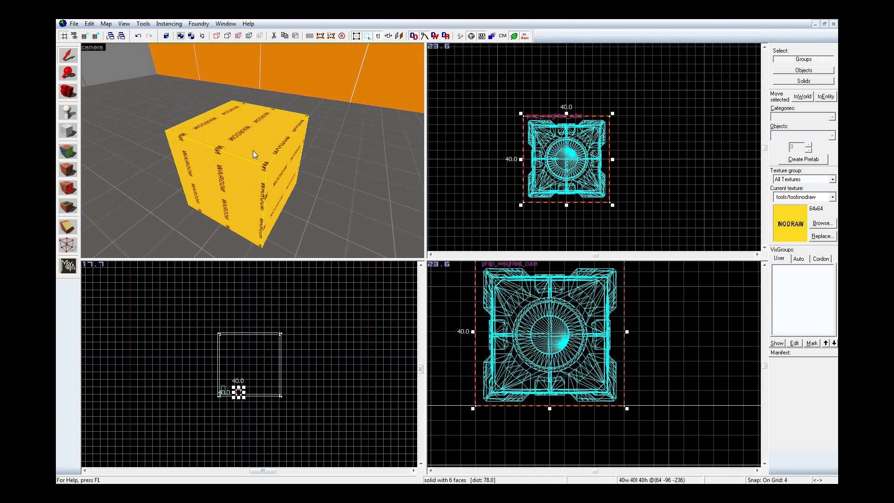
key(alt+Return)
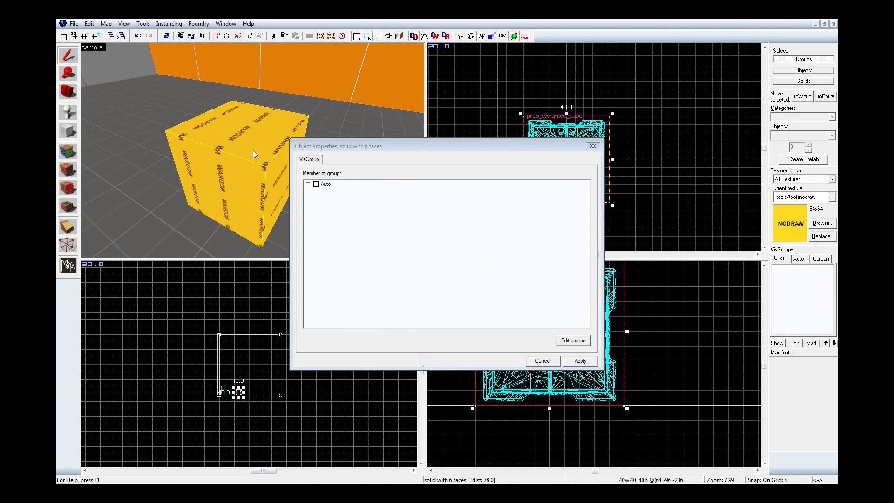
key(ctrl+t)
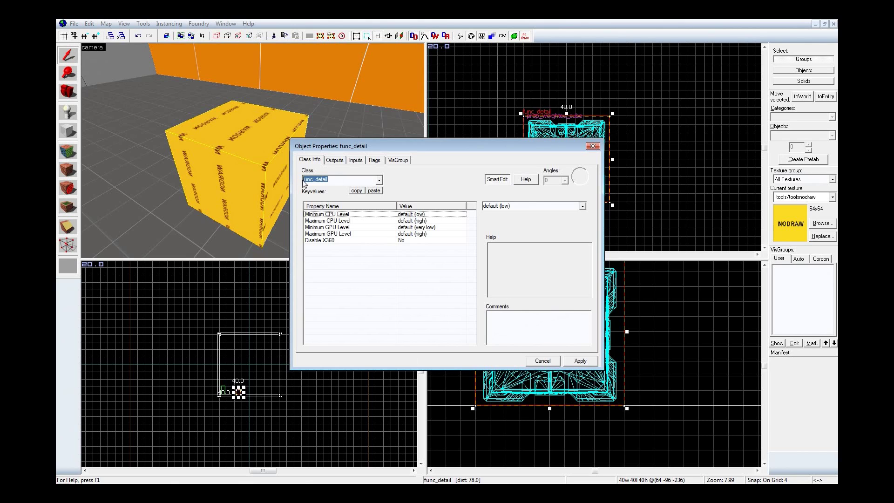
text(ysb)
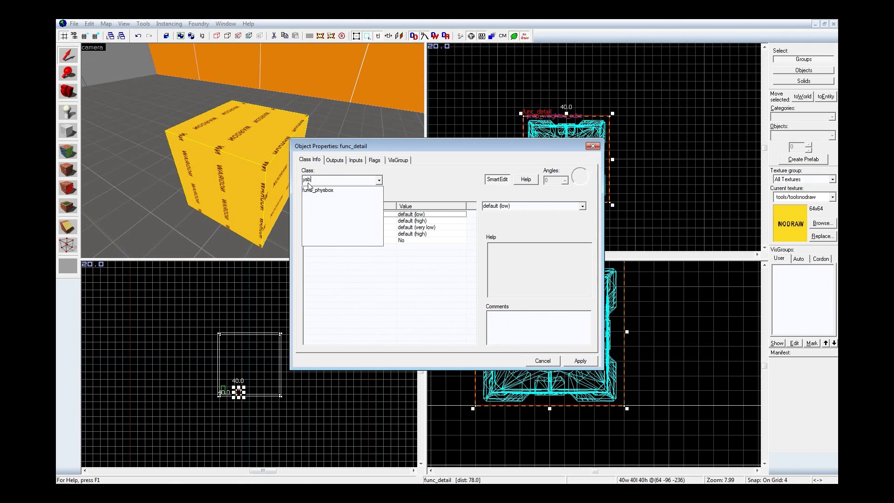
click(328, 191)
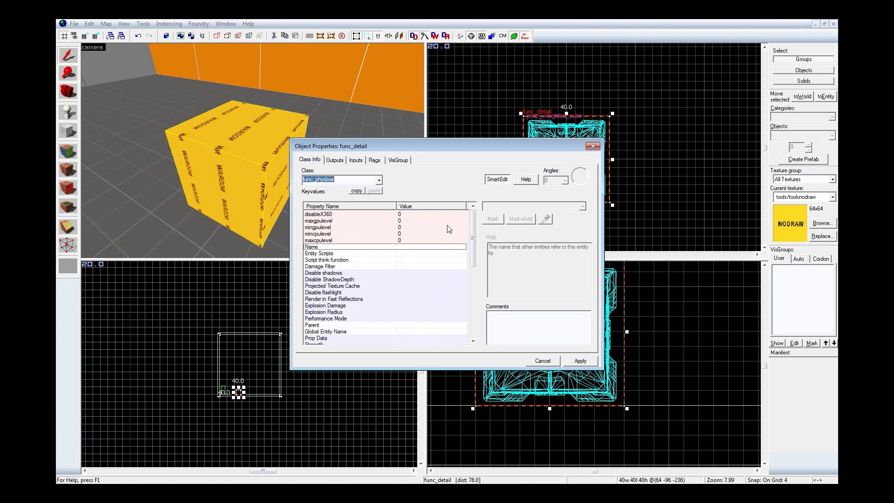
click(573, 358)
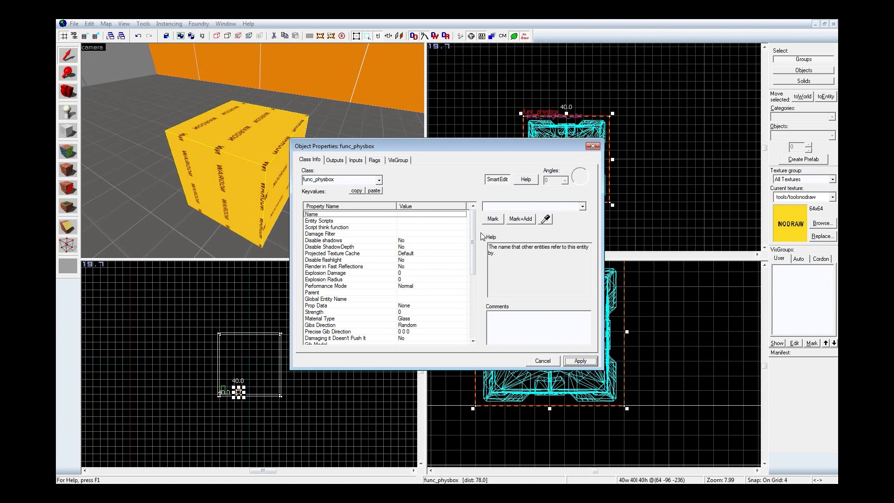
Set the physbox's Not solid to world property to Passes through World and apply it.
scroll(473, 231, down, 6)
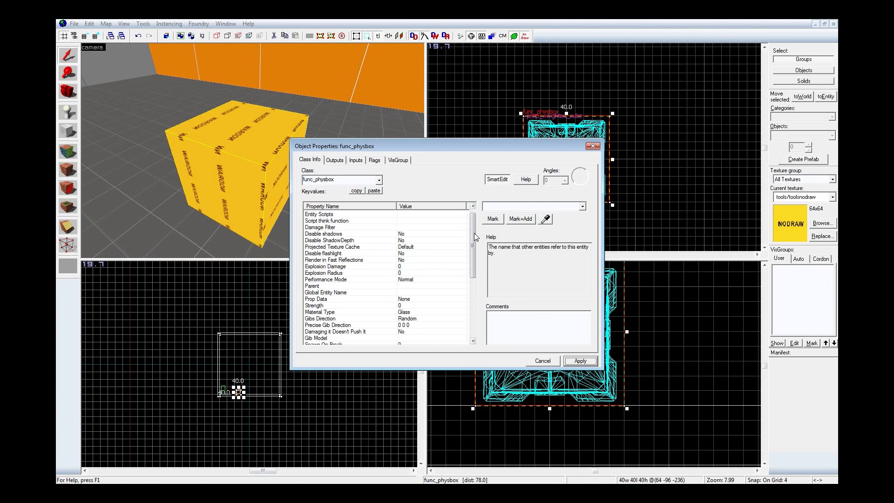
scroll(478, 271, down, 3)
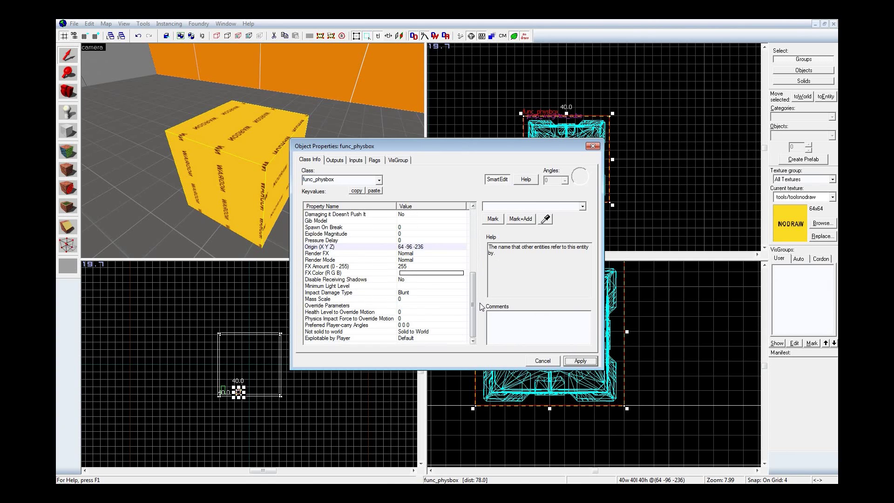
click(442, 332)
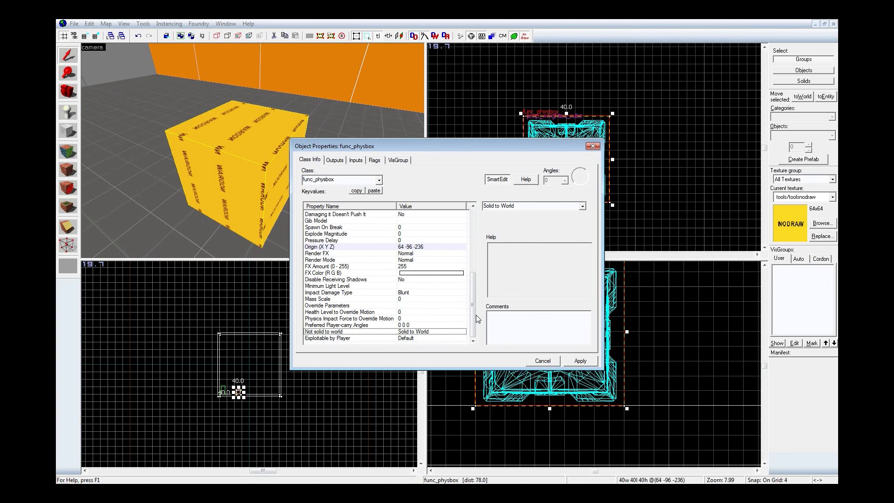
click(582, 208)
click(566, 220)
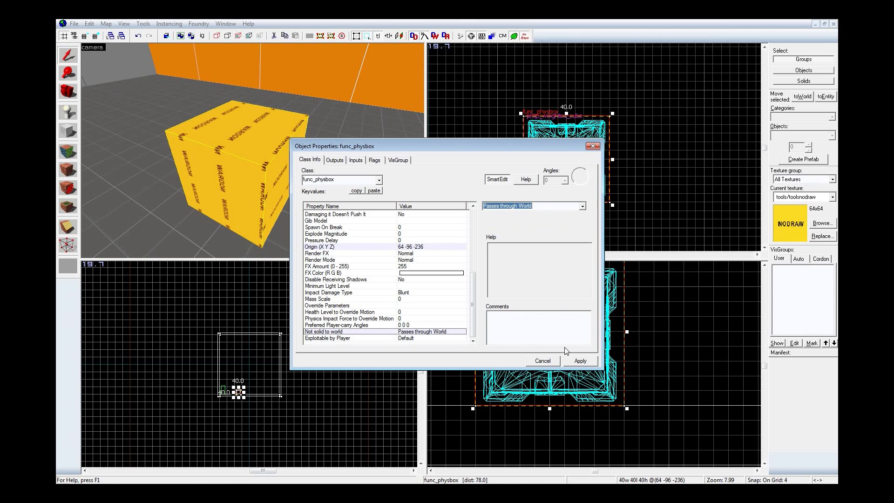
click(579, 362)
Select the weighted cube inside the nodraw brush and name it DisableMotionCube.
key(z)
key(w)
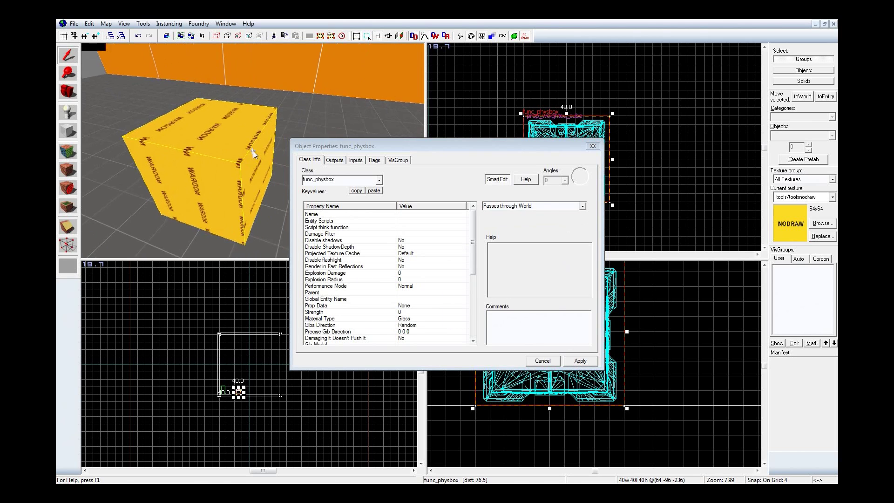
key(w)
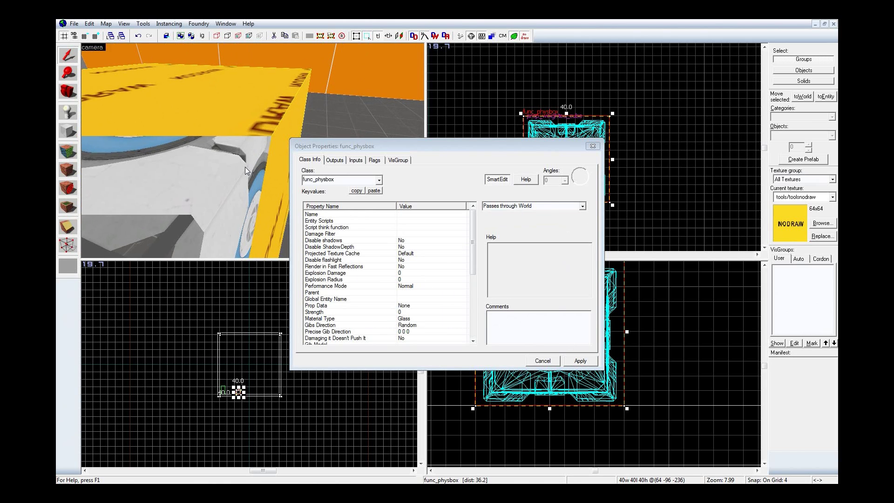
click(222, 180)
click(508, 208)
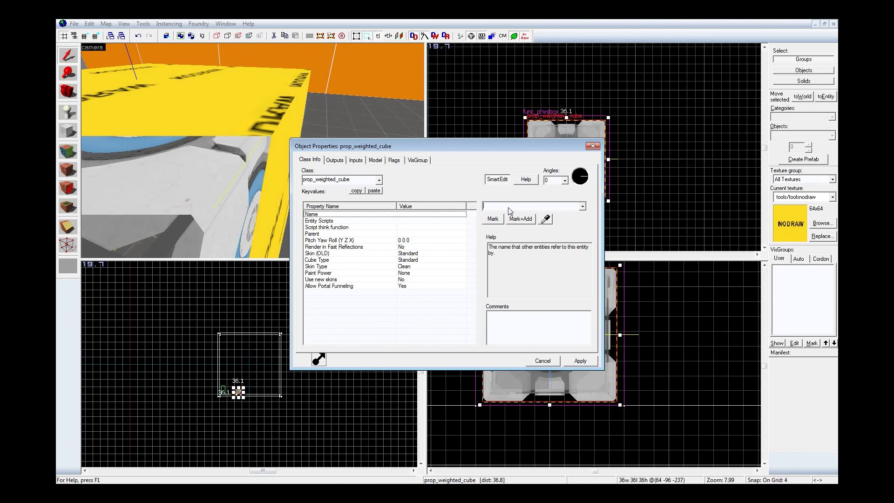
text(Disable)
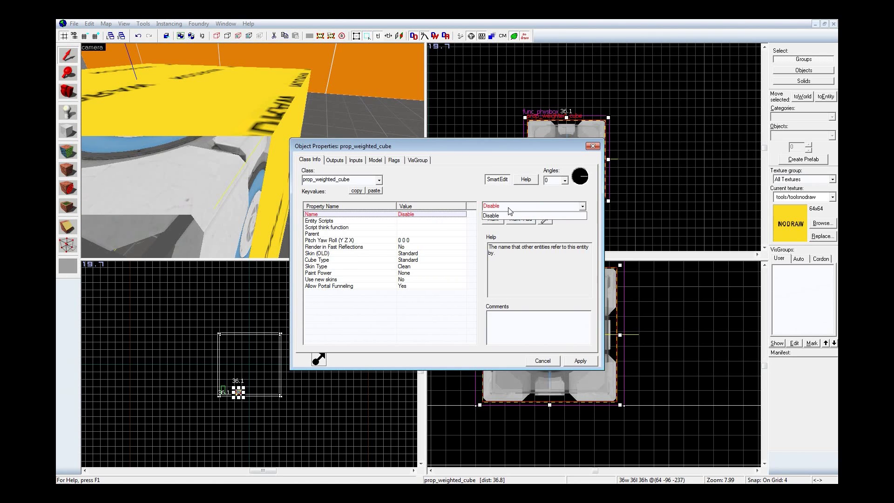
text(MotionCube)
key(Return)
Select the surrounding func_physbox brush and name it DisableMotionCube_Brush.
click(261, 124)
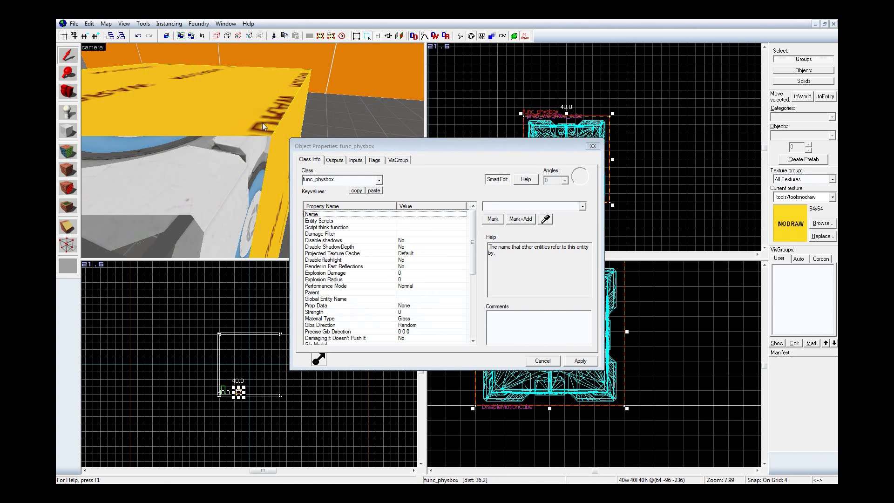
click(500, 208)
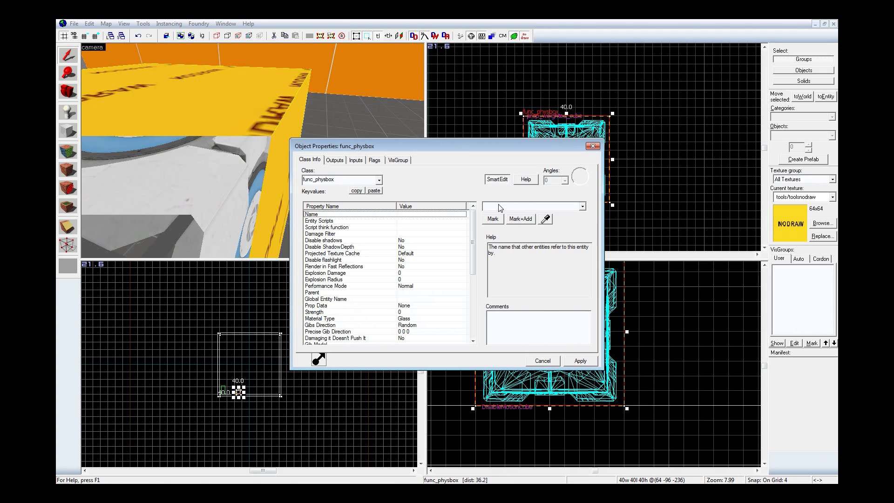
text(DisableMotionCube_)
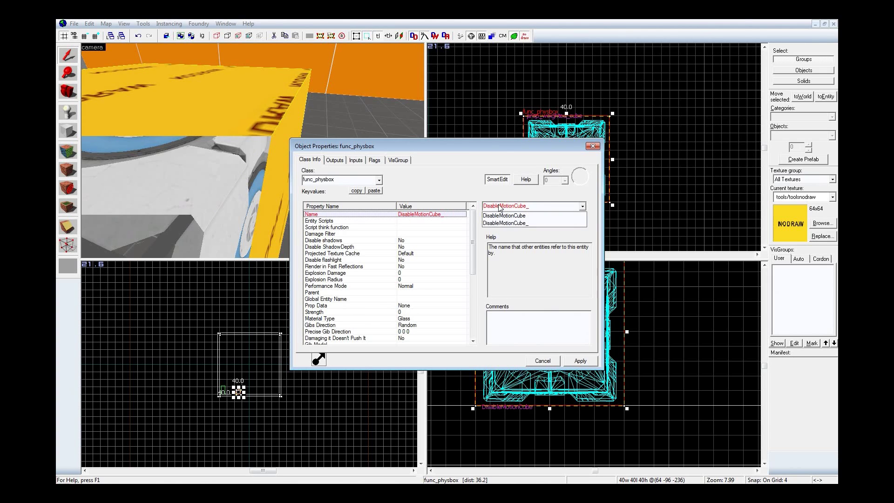
text(Brush)
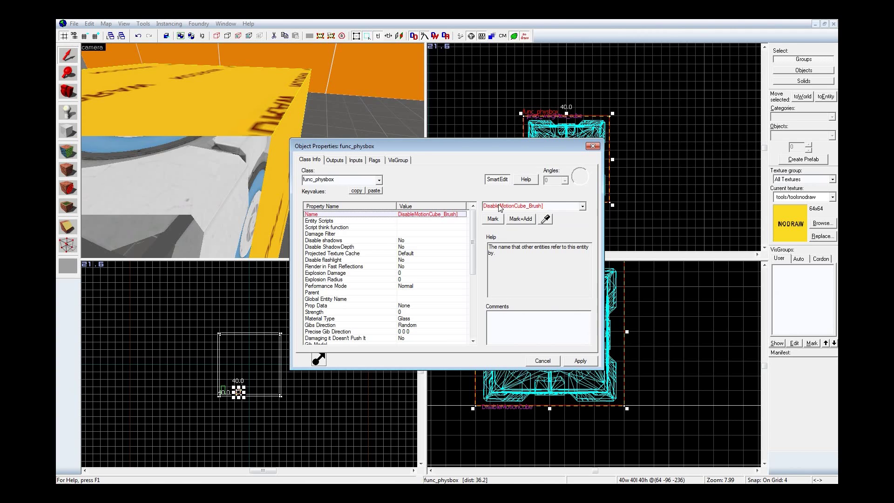
key(Return)
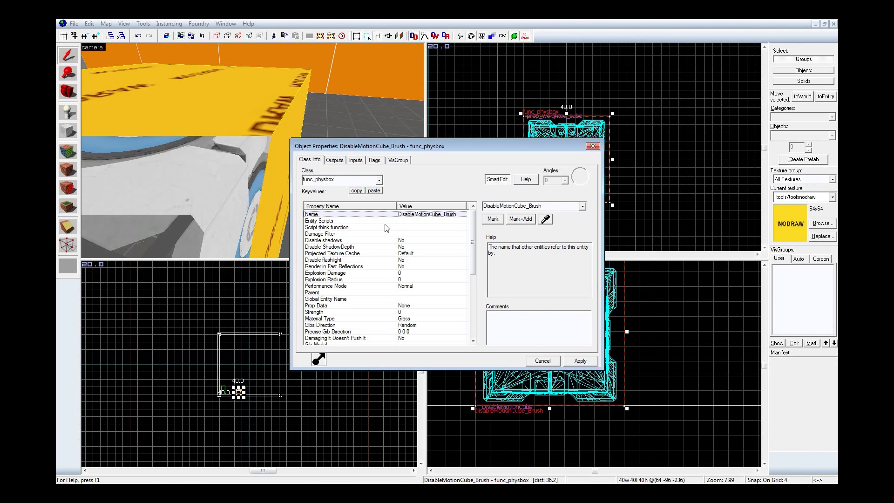
Parent the physbox to DisableMotionCube by picking the cube in the 3D view, check its flags and apply.
click(393, 294)
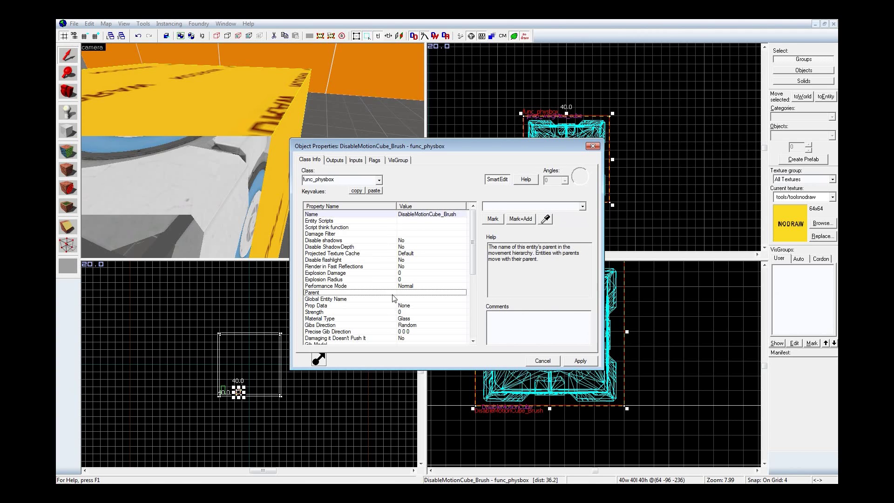
click(548, 219)
click(218, 189)
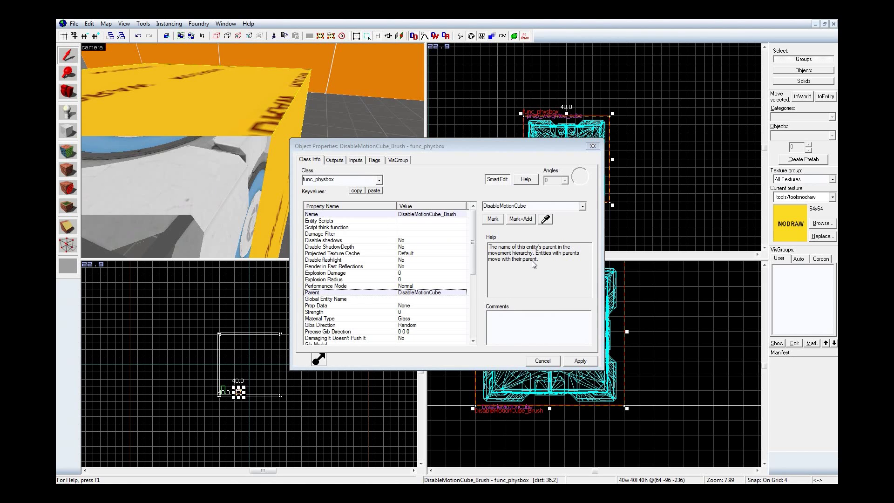
click(379, 159)
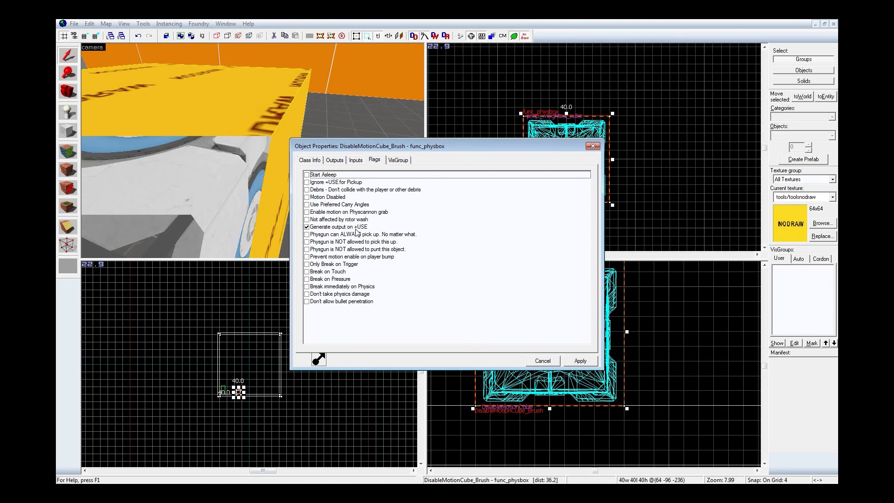
click(305, 162)
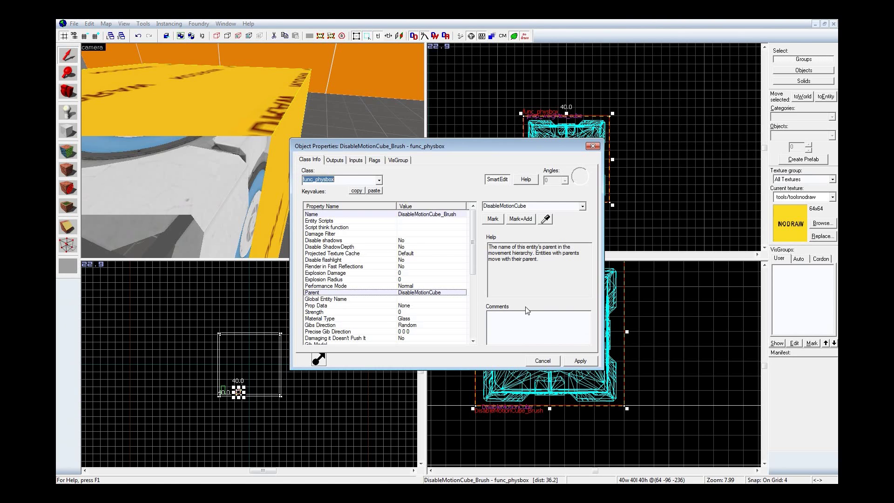
click(577, 360)
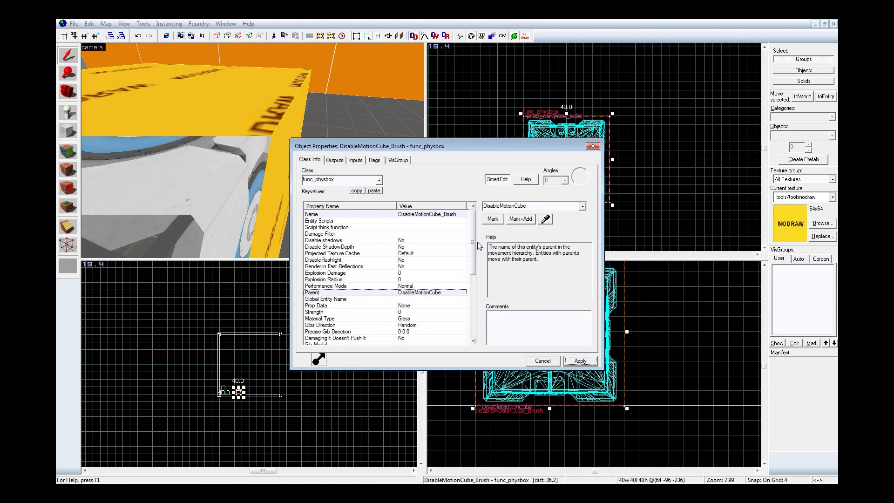
Set the physbox's Exploitable by Player property to Explosive.
drag(473, 239, 471, 317)
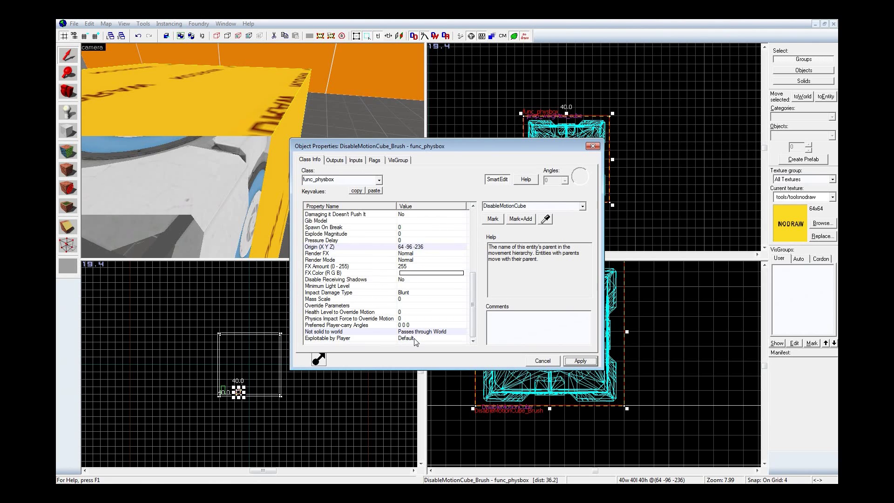
click(414, 339)
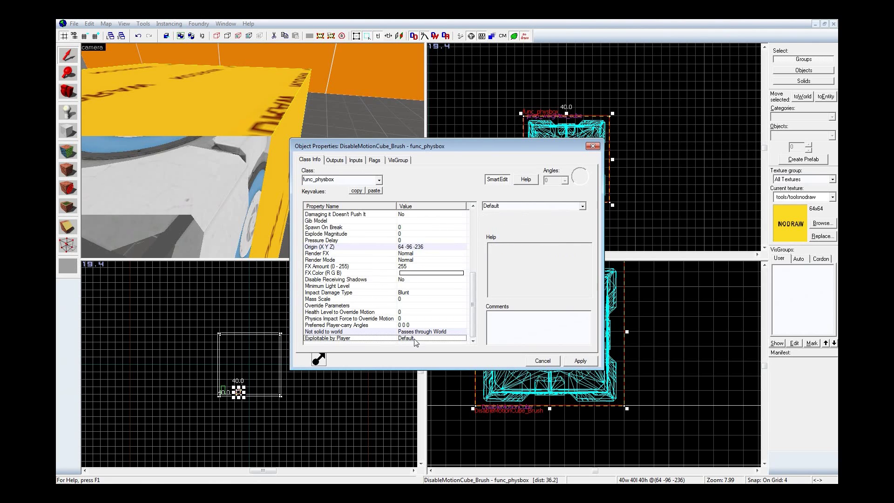
click(583, 206)
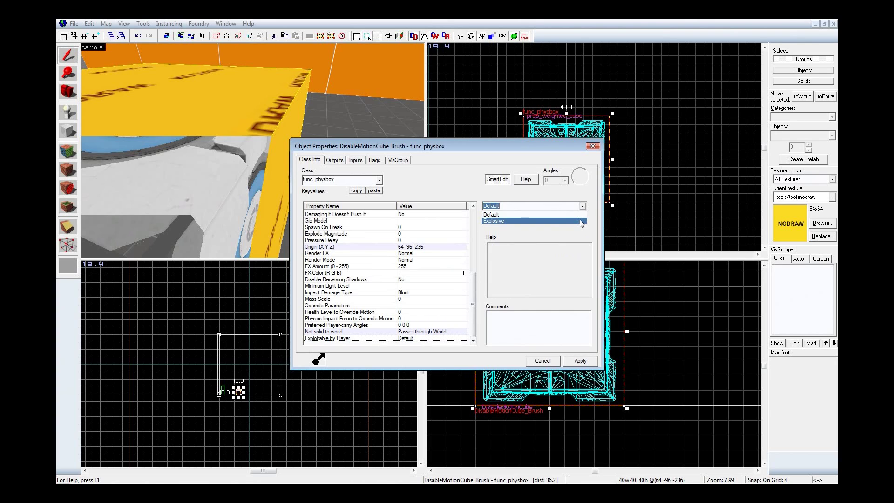
click(581, 222)
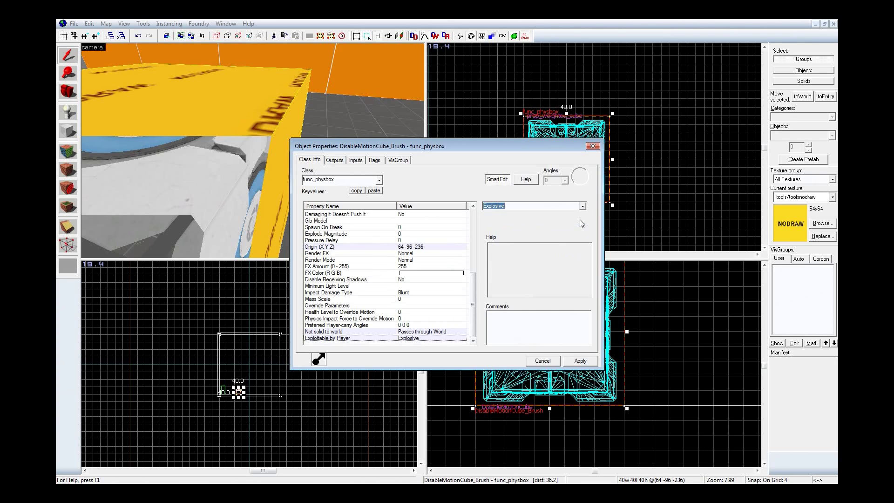
Apply the physbox's property changes, then select the weighted cube inside the brush and open its outputs.
click(592, 364)
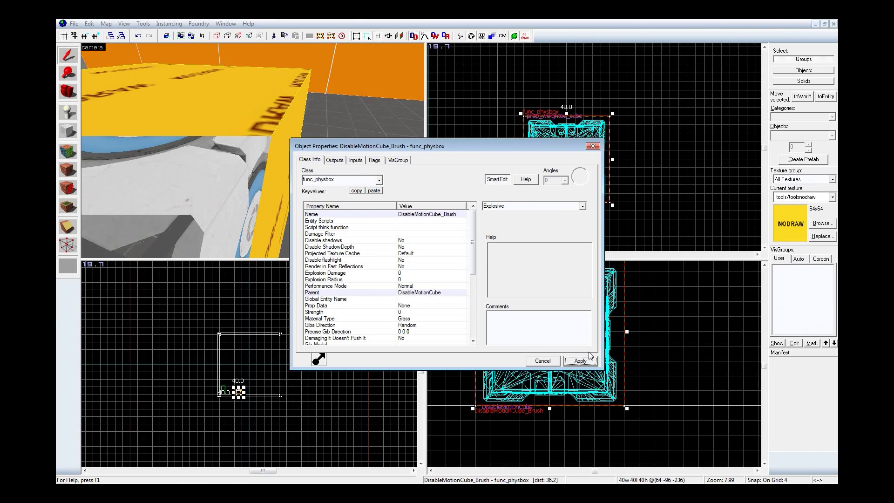
click(240, 161)
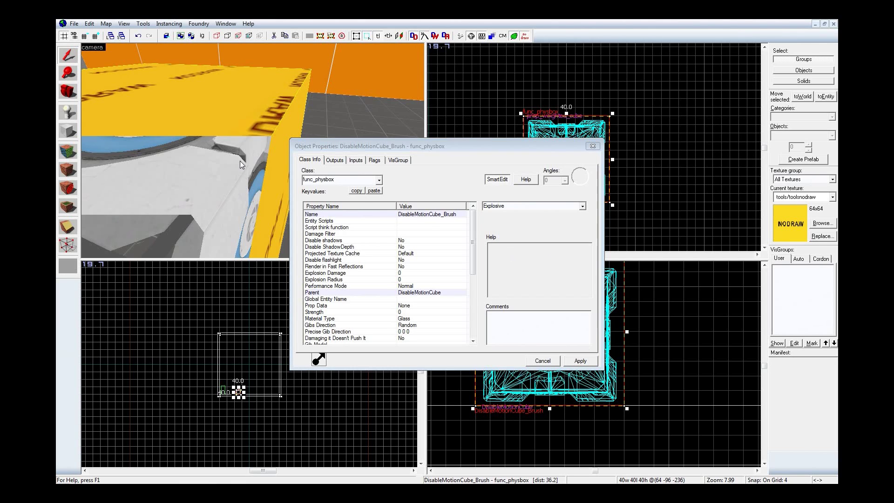
click(239, 161)
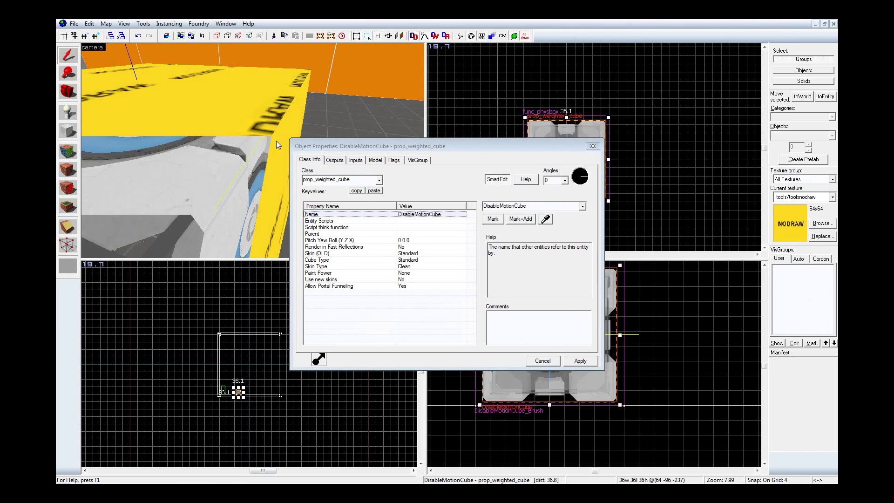
click(274, 127)
click(237, 174)
click(334, 160)
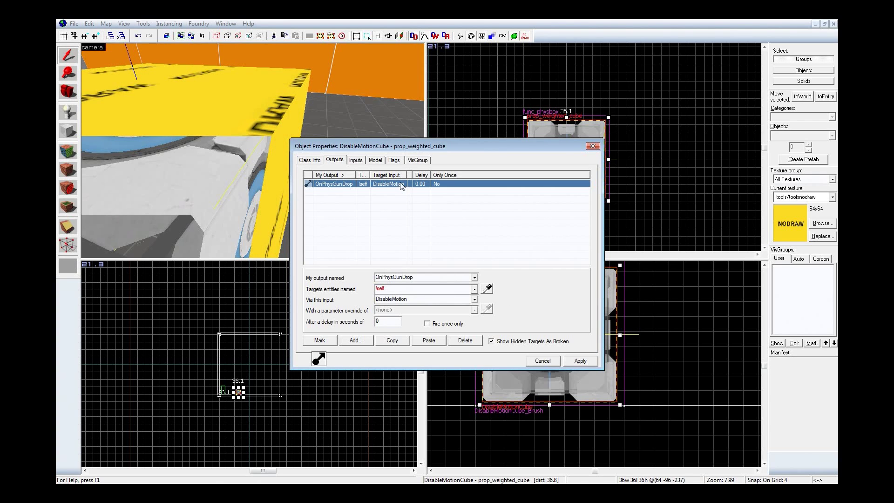
Add an output to the DisableMotionCube_Brush physbox: OnPlayerUse, targeting DisableMotionCube via the EnableMotion input.
click(263, 117)
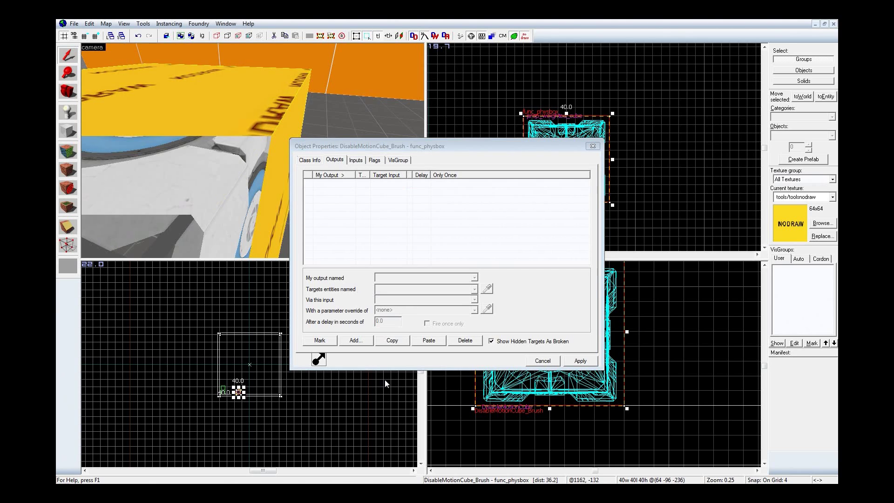
click(356, 341)
click(449, 277)
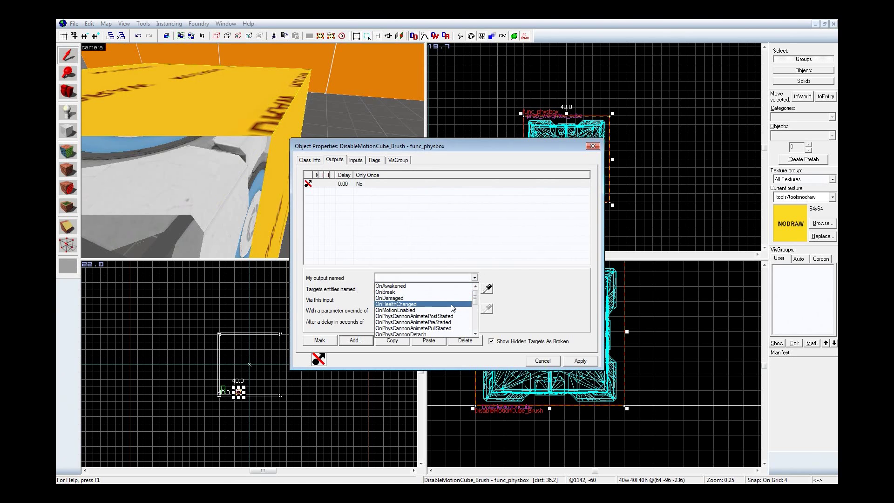
scroll(450, 312, down, 3)
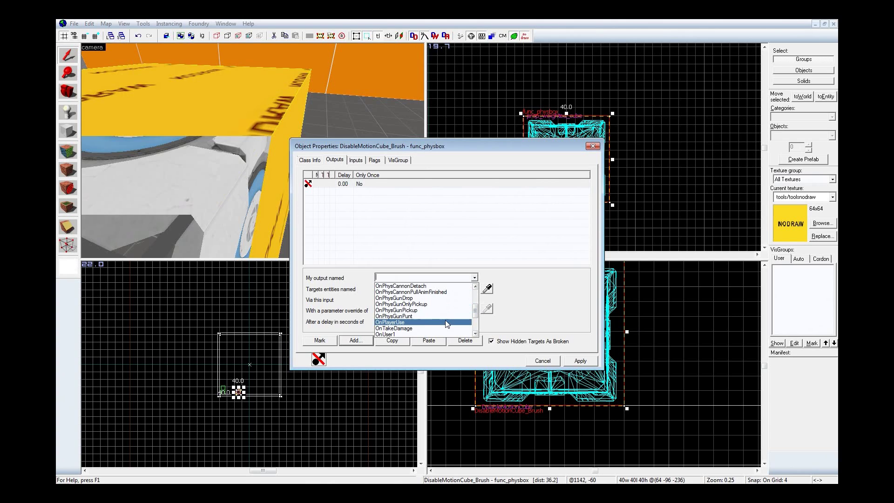
click(446, 323)
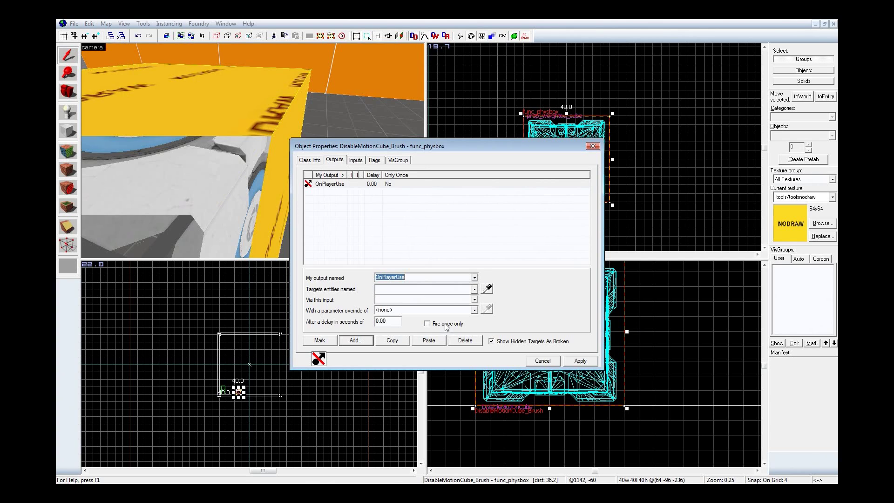
click(487, 289)
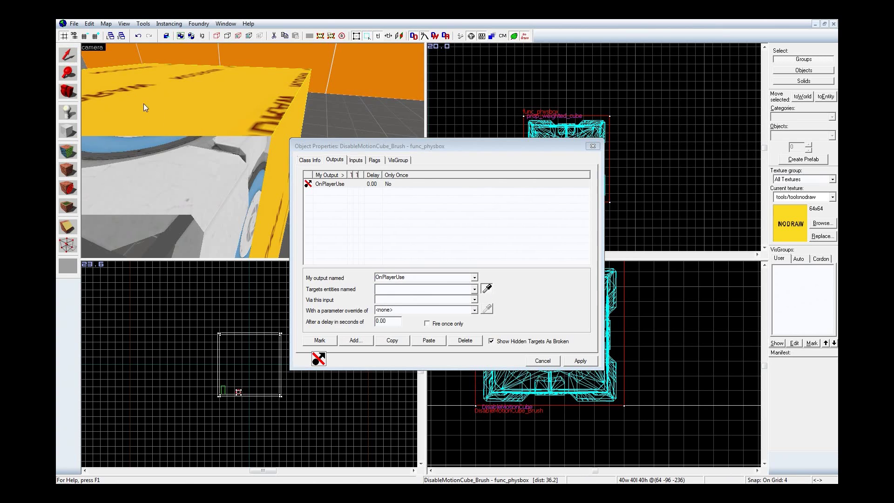
click(214, 175)
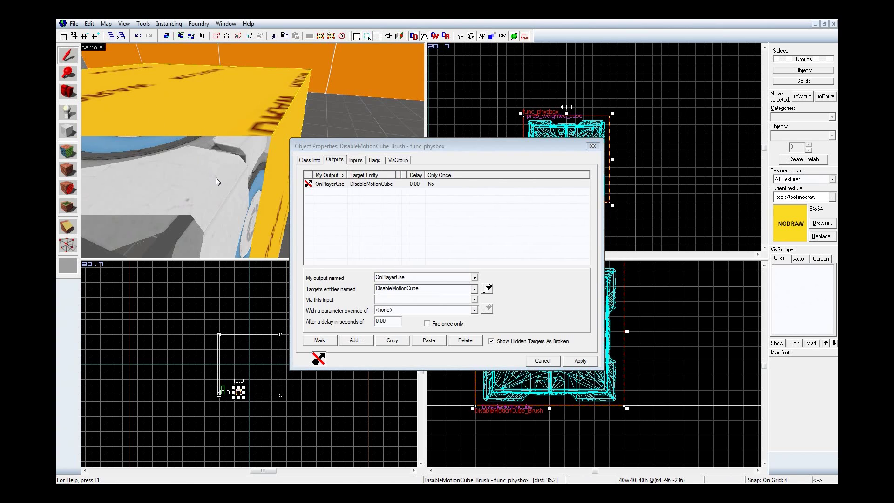
click(436, 299)
text(En)
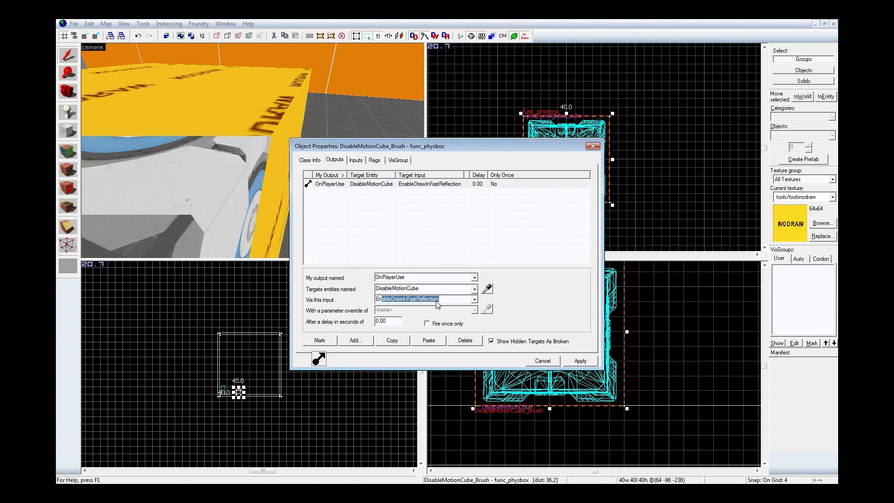
text(ableMotion)
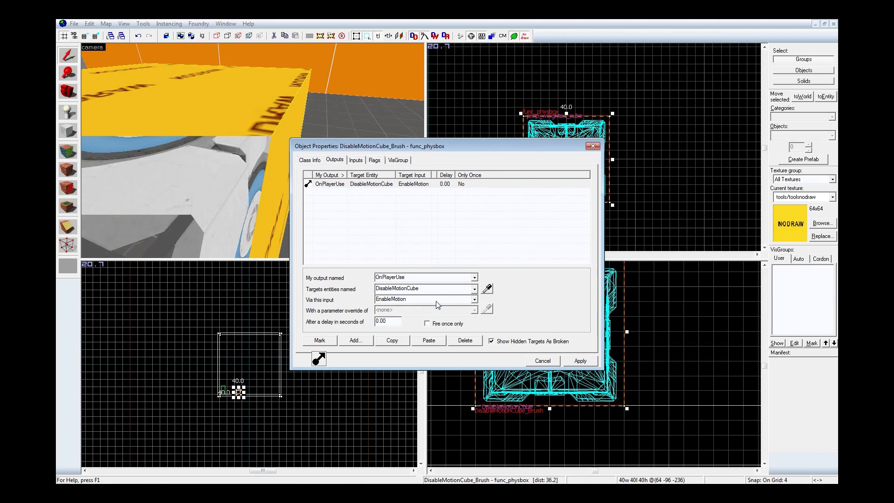
Duplicate the physbox's OnPlayerUse output and change the copy to target !self via the Disable input.
click(392, 340)
click(423, 341)
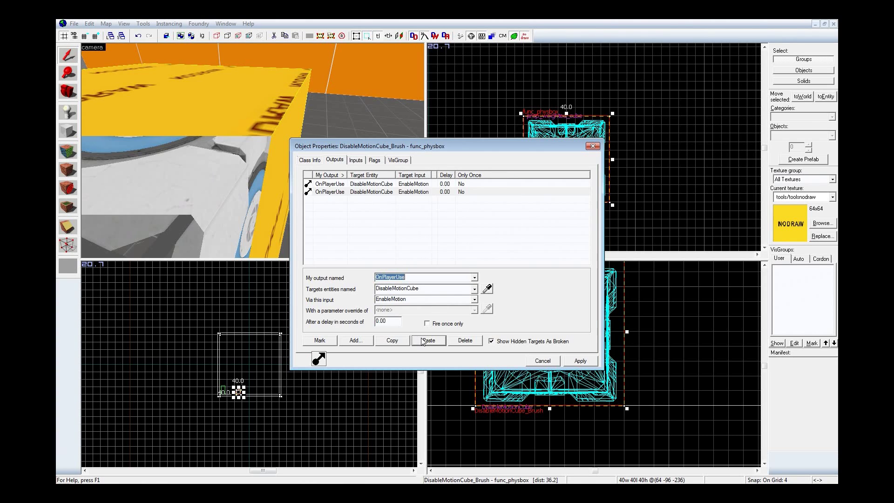
click(455, 291)
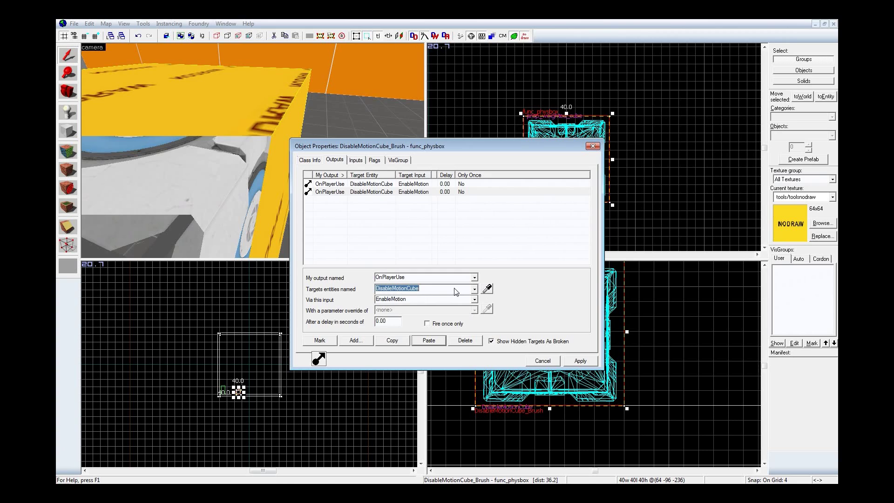
text(!self)
key(Tab)
text(D)
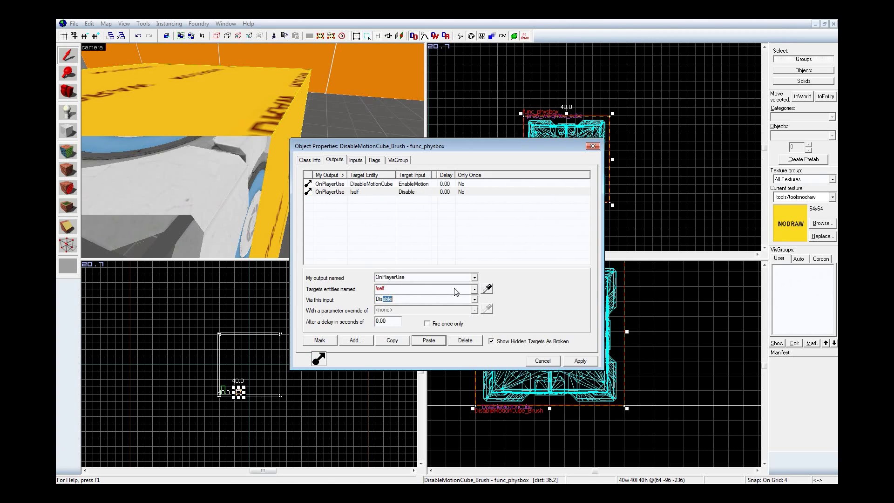
Copy the Disable output to DisableMotionCube, change it to OnPhysGunDrop targeting DisableMotionCube_Brush via Enable, and apply.
click(392, 340)
click(228, 193)
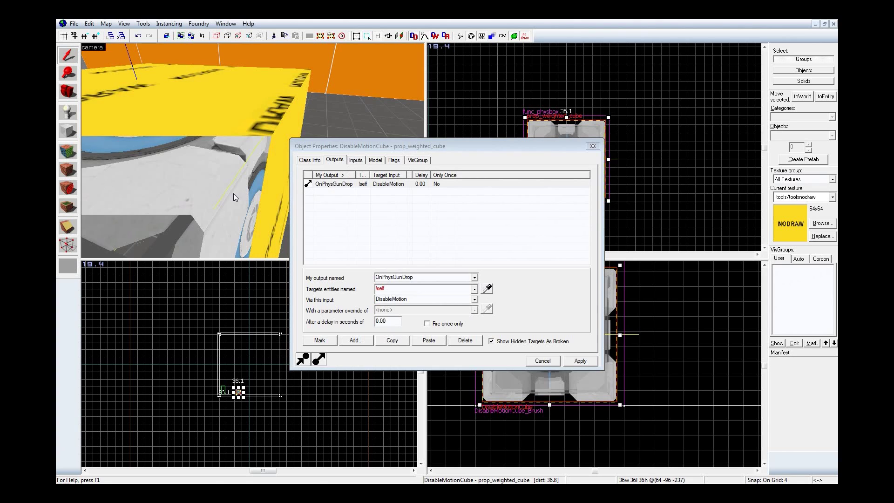
click(429, 341)
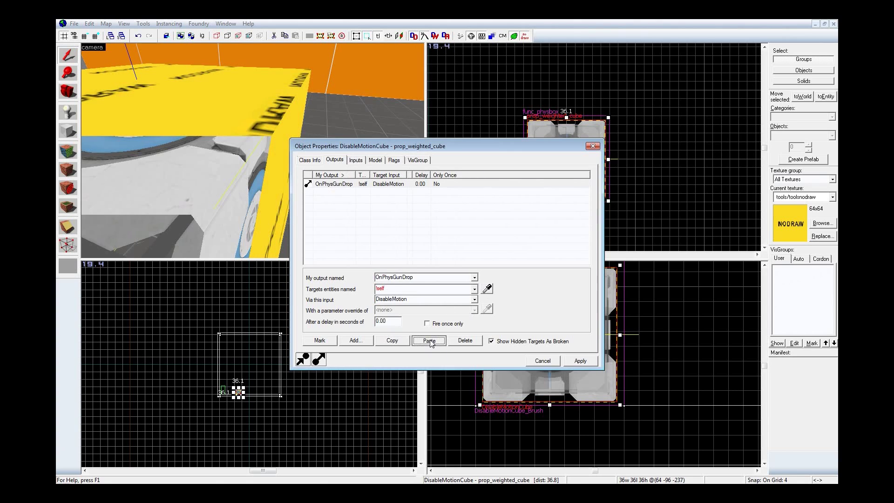
click(474, 278)
click(424, 310)
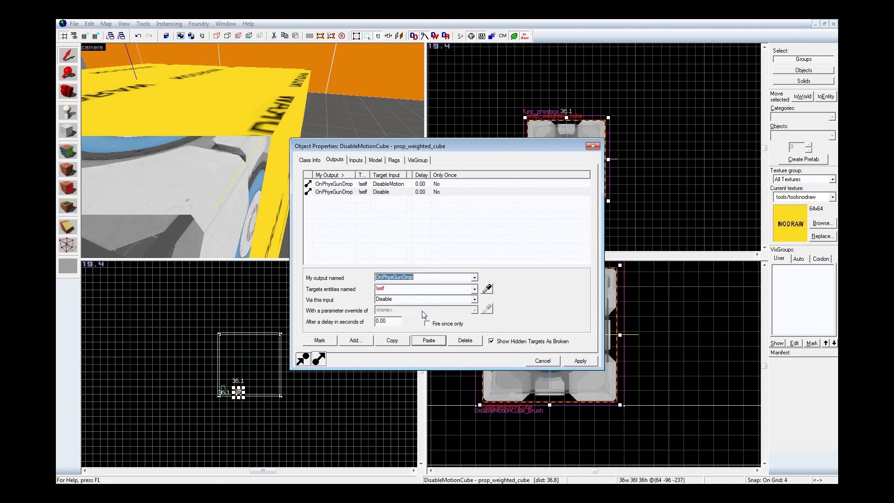
click(487, 289)
click(258, 112)
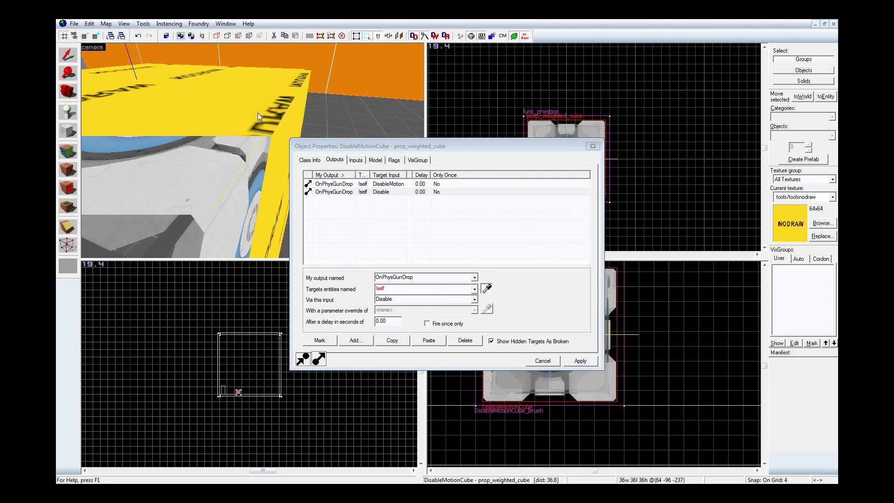
click(452, 300)
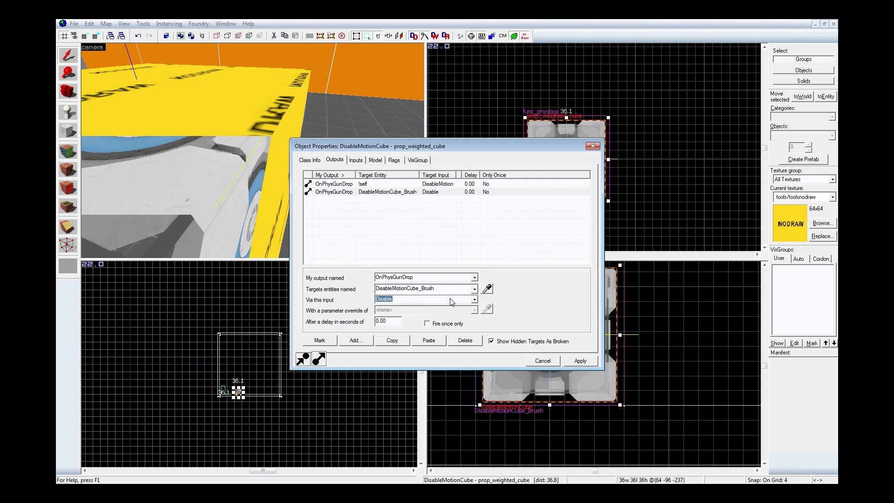
text(Enabl)
click(581, 361)
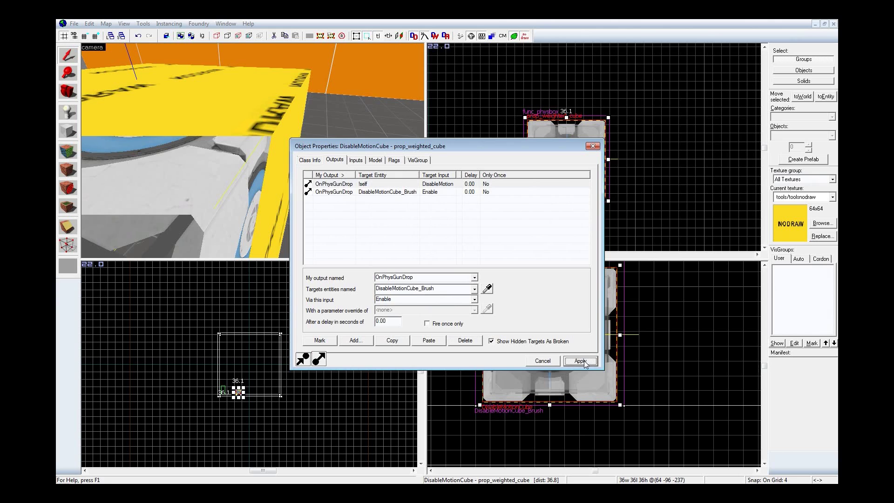
Switch to Portal 2, clear the console, run ent_info prop_weighted_cube and check the listed outputs for OnPlayerUse.
key(alt+Tab)
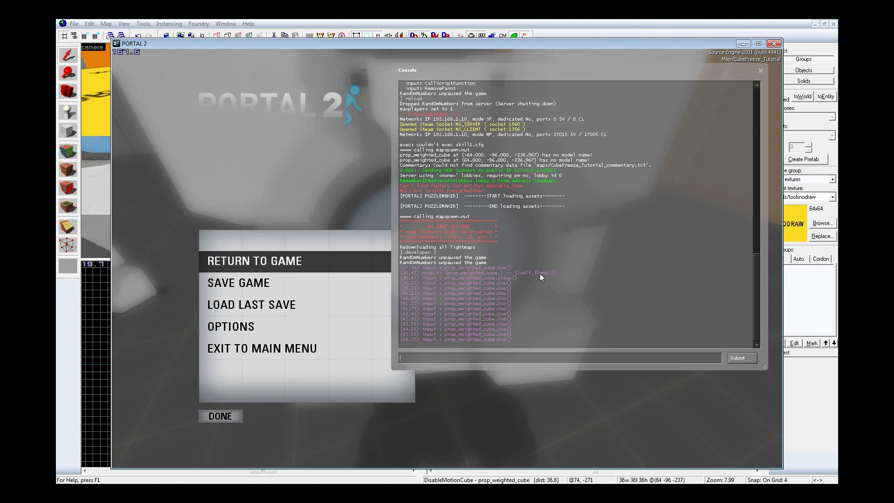
text(clear)
key(Return)
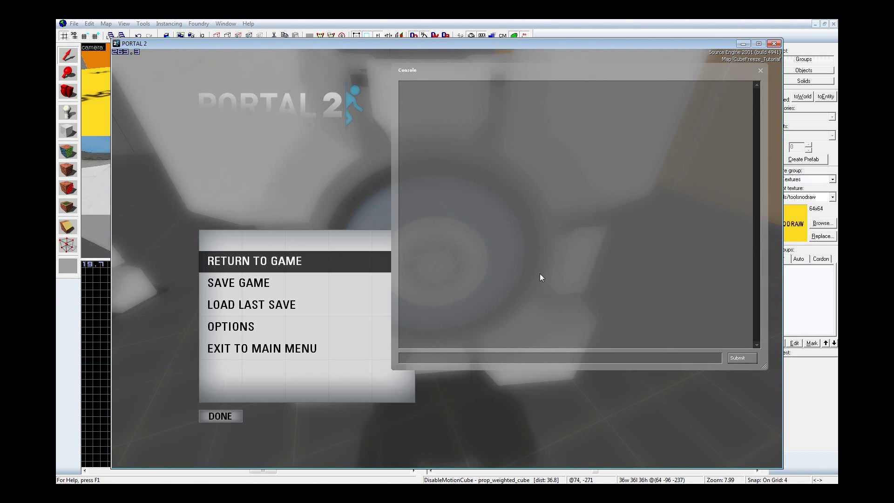
key(Up)
key(Up)
key(Return)
scroll(540, 277, up, 15)
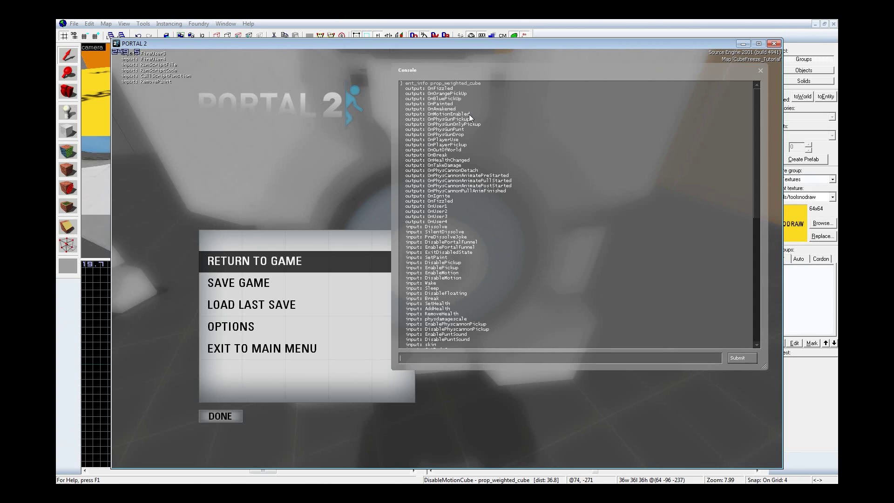
triple_click(466, 139)
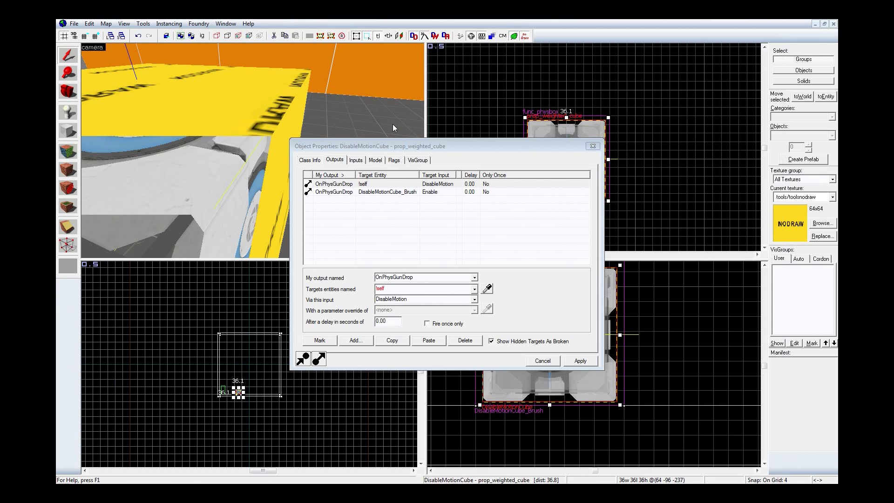
Back in Hammer, close the object properties and place a copy of DisableMotionCube 64 units away, outside the nodraw brush.
scroll(240, 149, down, 4)
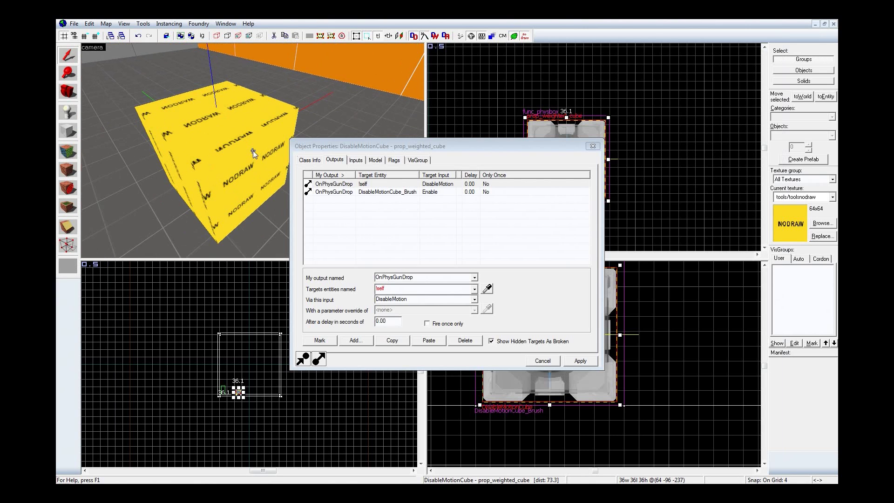
click(593, 145)
scroll(499, 93, down, 2)
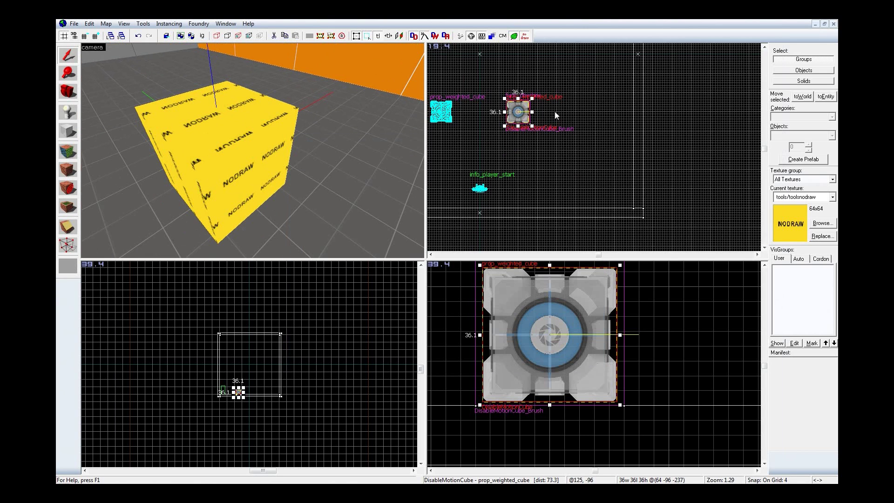
scroll(555, 111, up, 2)
mouse_move(495, 103)
mouse_down()
mouse_move(619, 127)
mouse_move(597, 131)
mouse_up()
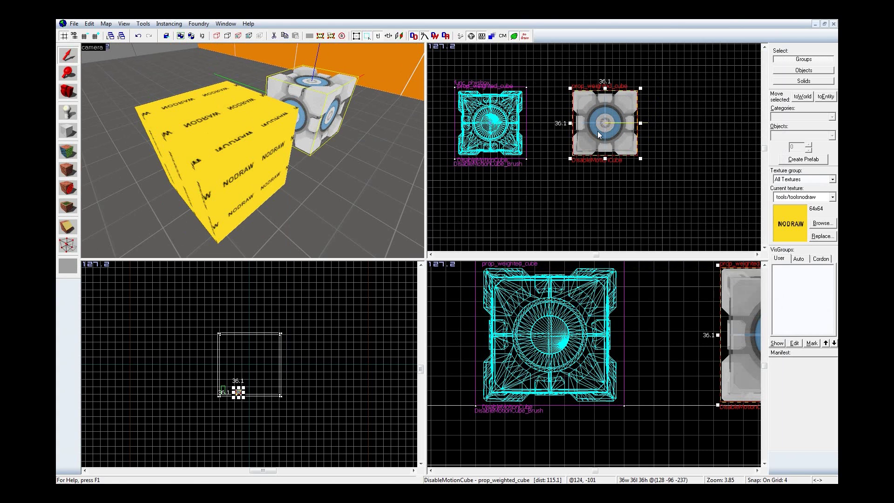
Clear the name of the copied weighted cube.
double_click(597, 130)
double_click(525, 206)
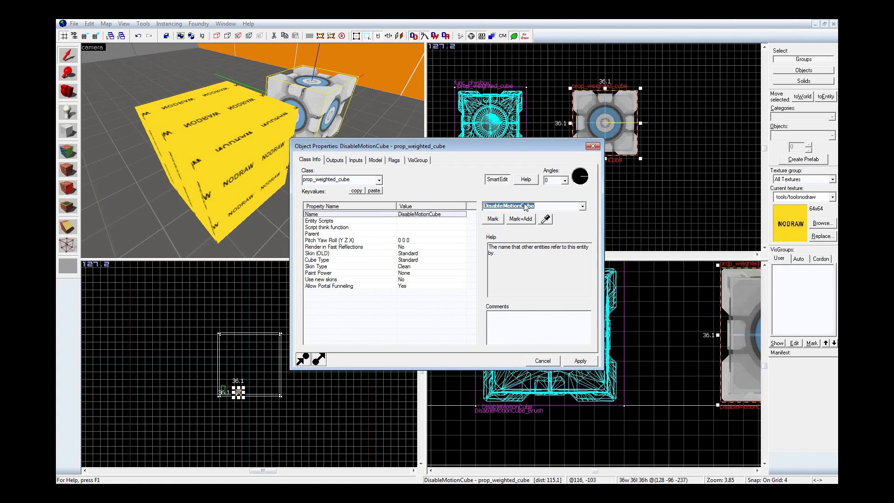
key(BackSpace)
Change the copied cube's second output to OnPlayerUse with !self as its target, and apply.
click(336, 160)
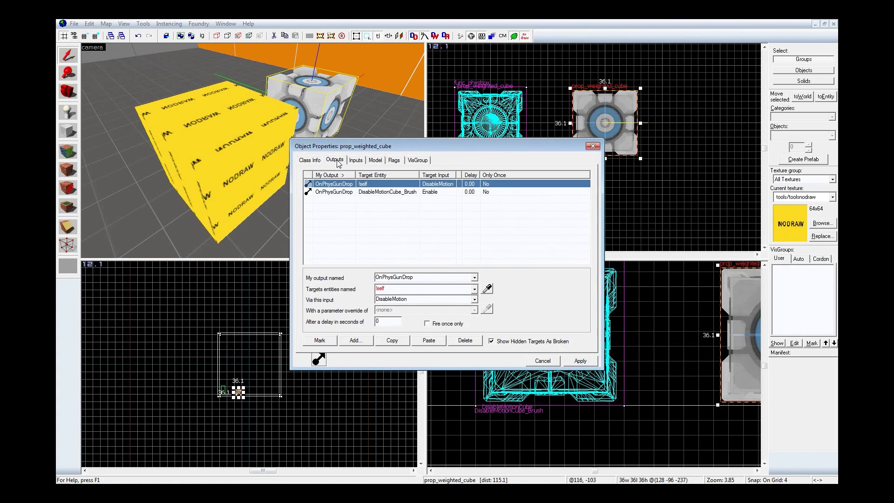
key(z)
key(d)
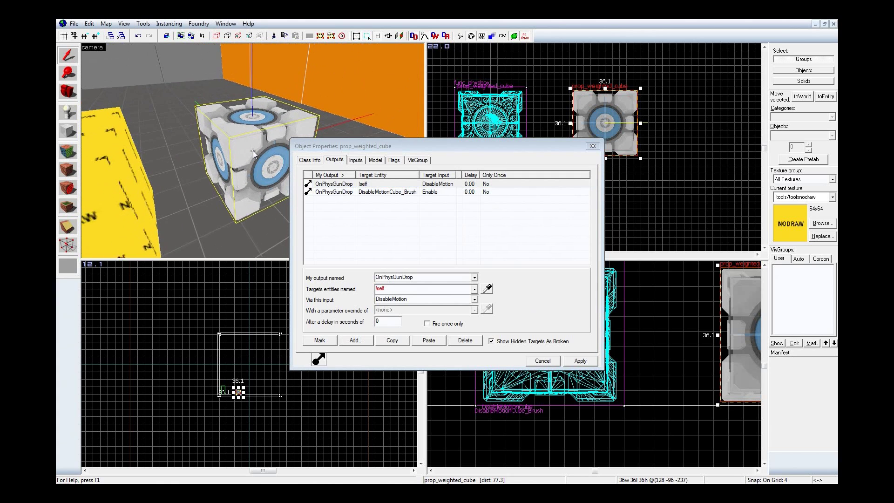
click(389, 192)
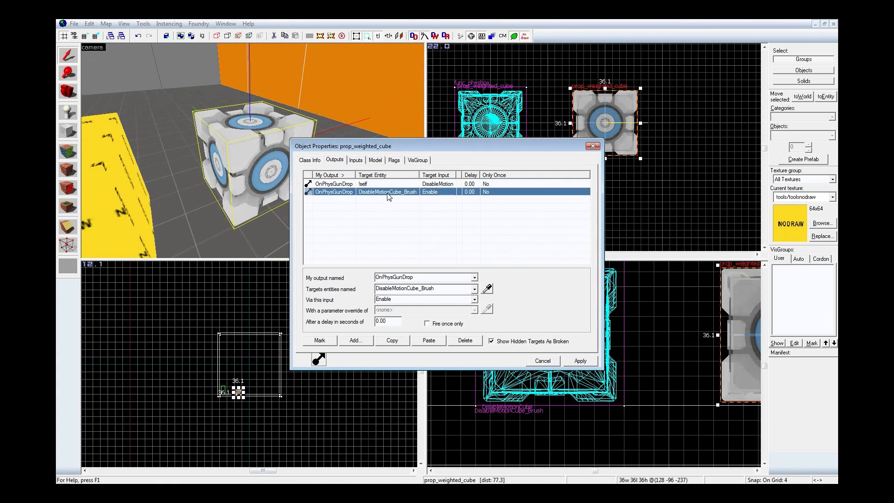
double_click(461, 279)
text(OnPlayerUse)
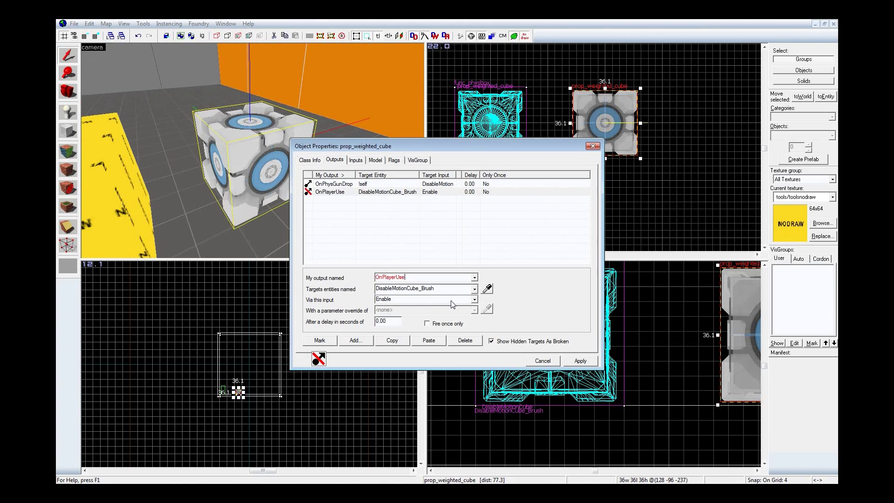
double_click(449, 291)
text(!self)
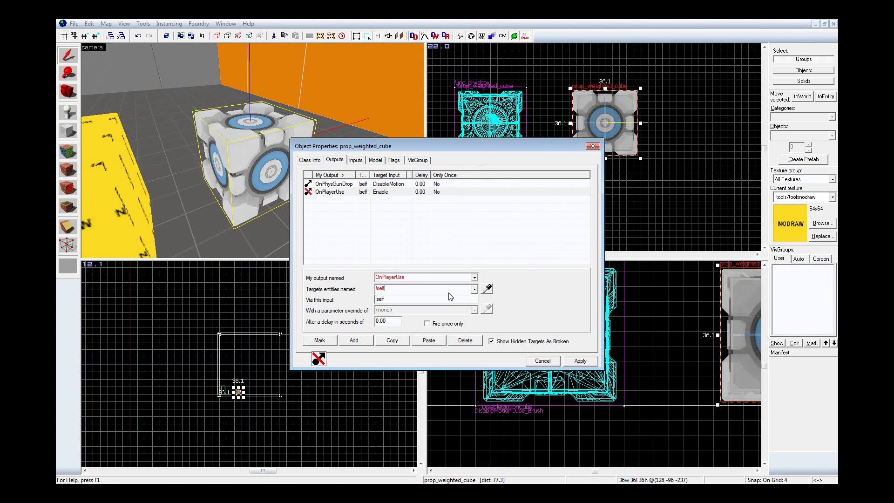
click(570, 365)
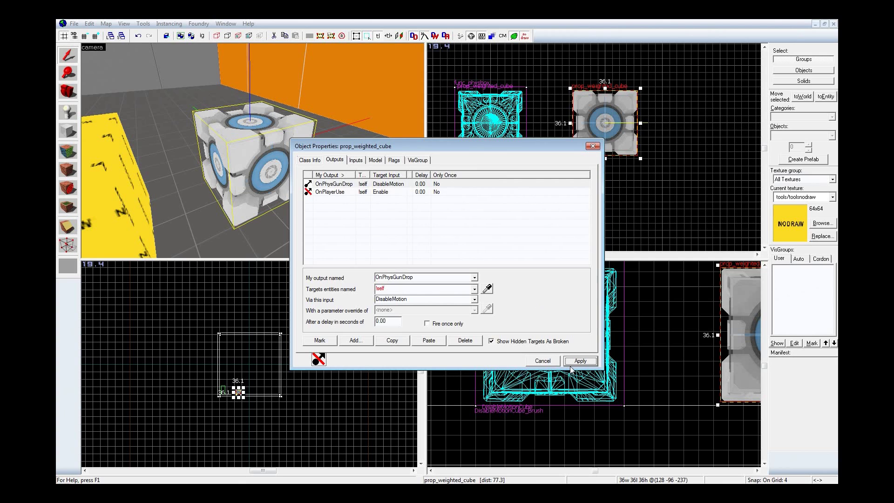
Check the outputs of DisableMotionCube and of the func_physbox DisableMotionCube_Brush around it.
key(z)
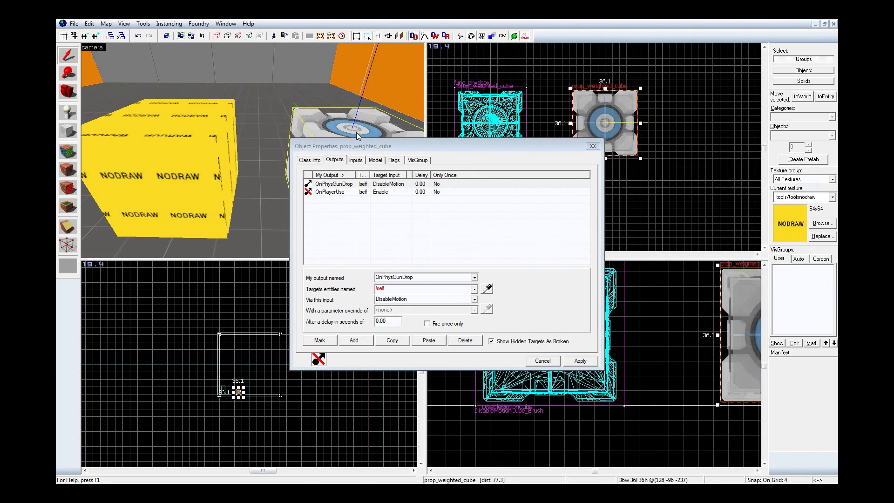
key(z)
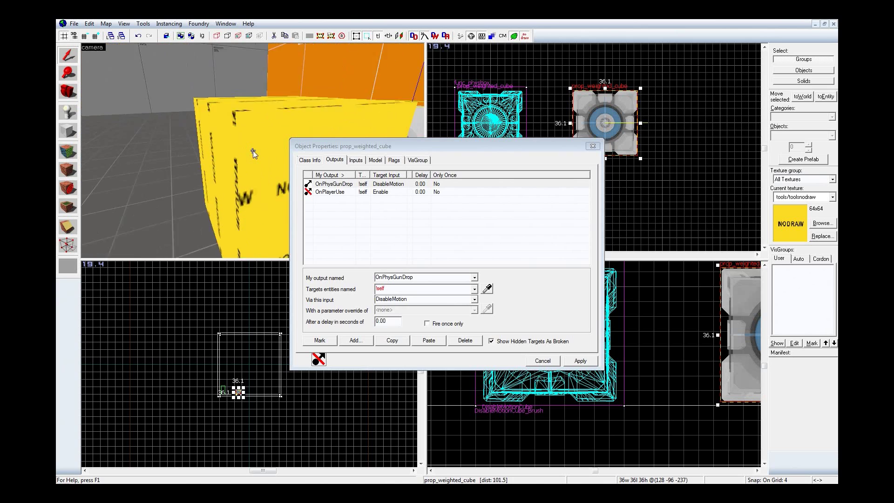
key(z)
click(140, 140)
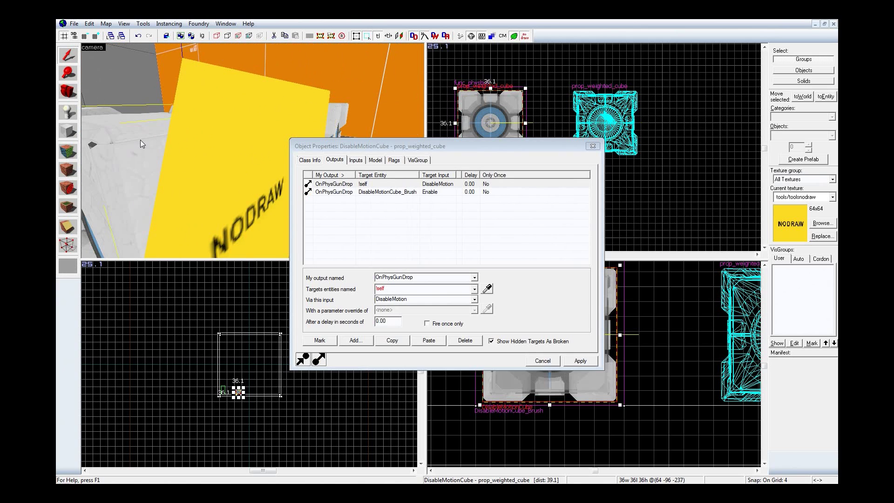
click(250, 145)
Compile the map, switch to the already running Portal 2 and reload the level with the console command reload.
key(F9)
click(452, 336)
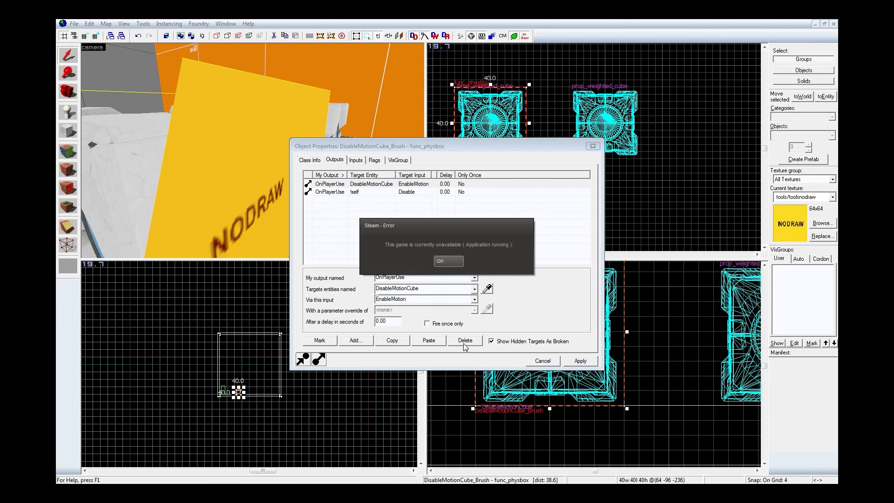
key(alt+Tab)
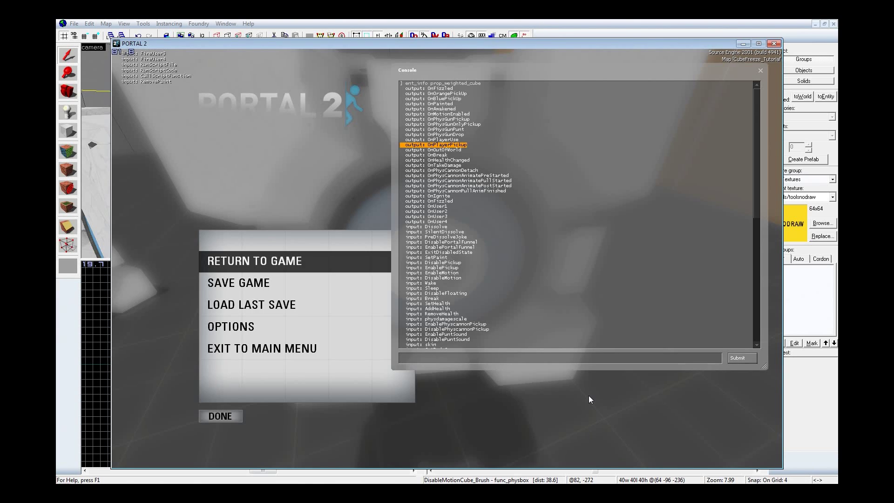
key(grave)
key(grave)
text(reload)
key(Return)
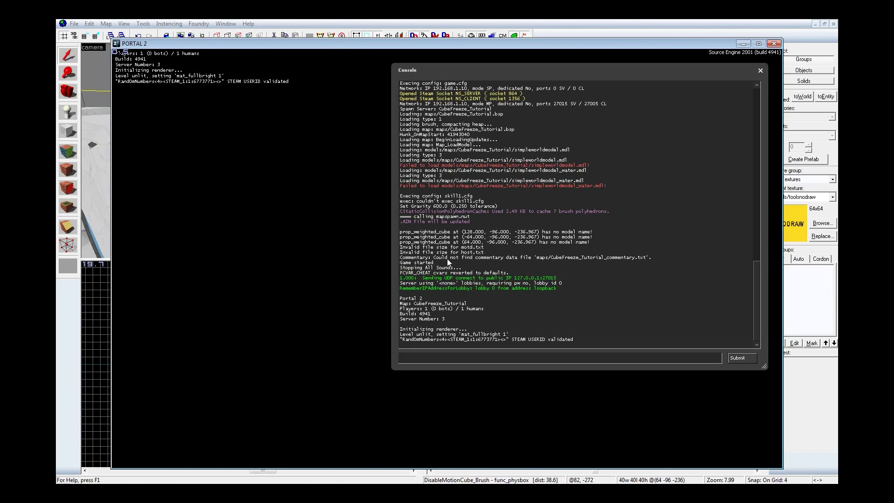
key(grave)
Test DisableMotionCube in the game by repeatedly picking it up, releasing it in mid-air and grabbing it again.
key(w)
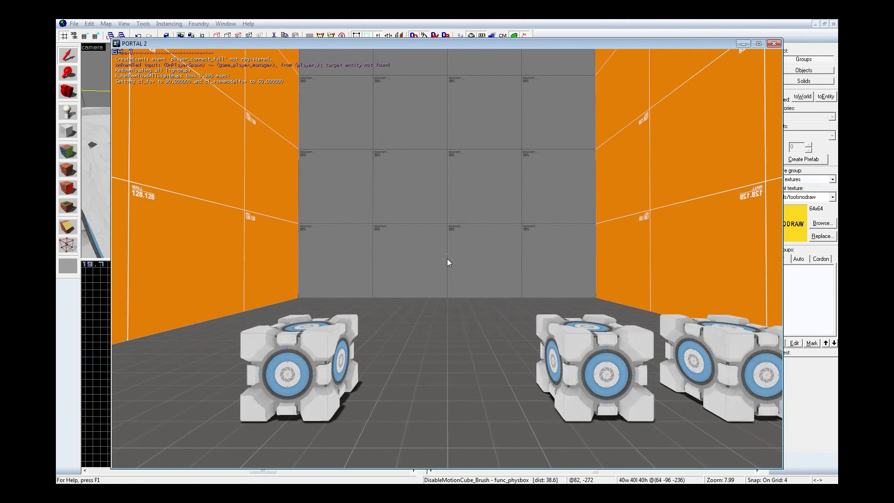
key(e)
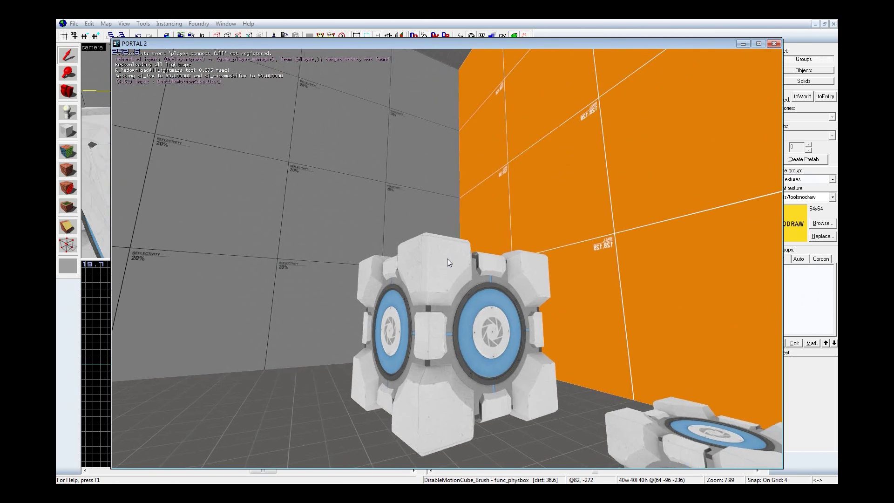
key(e)
key(e)
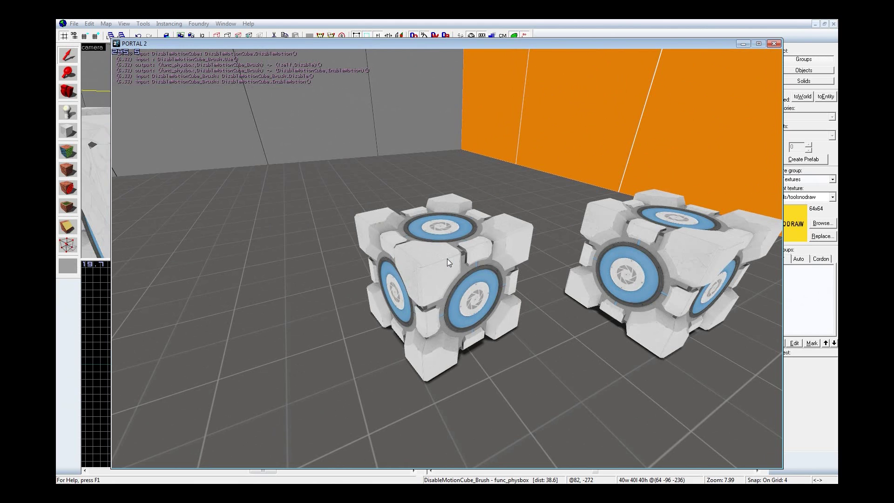
key(e)
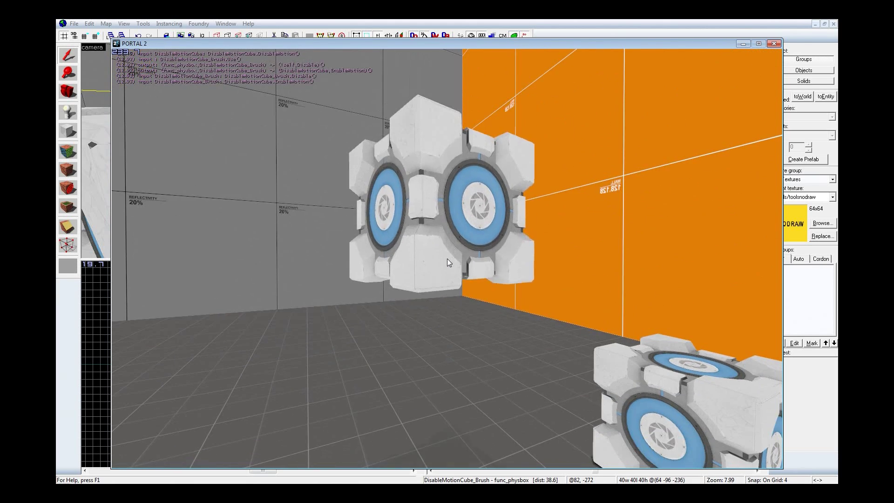
key(e)
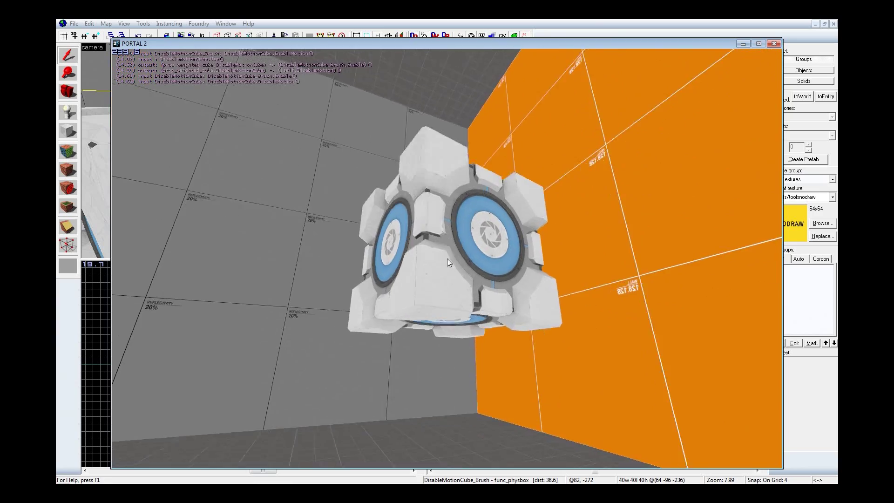
key(e)
key(e)
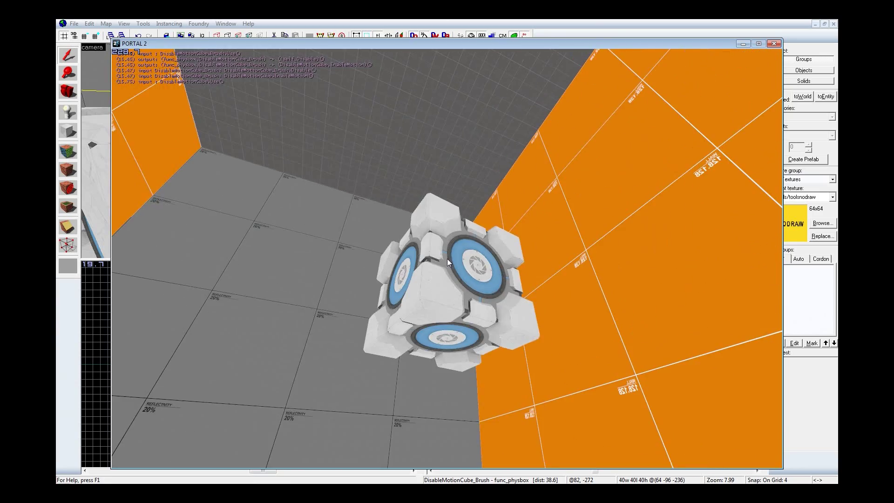
key(e)
key(e)
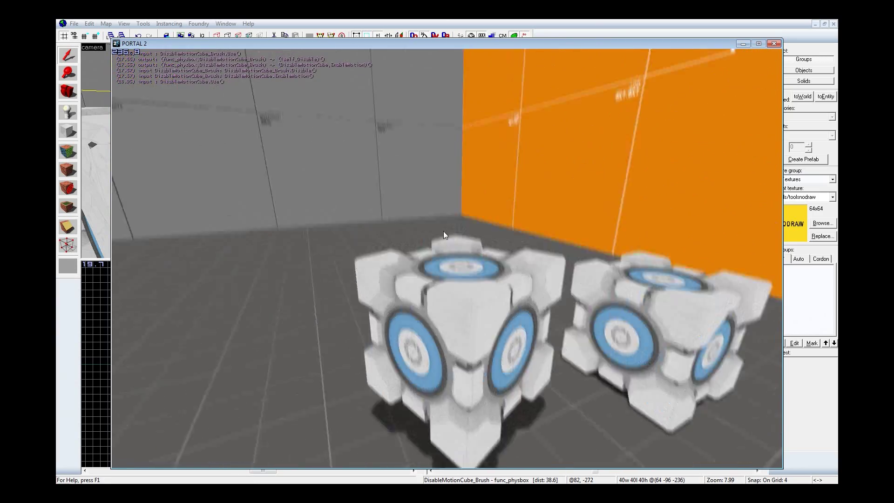
key(e)
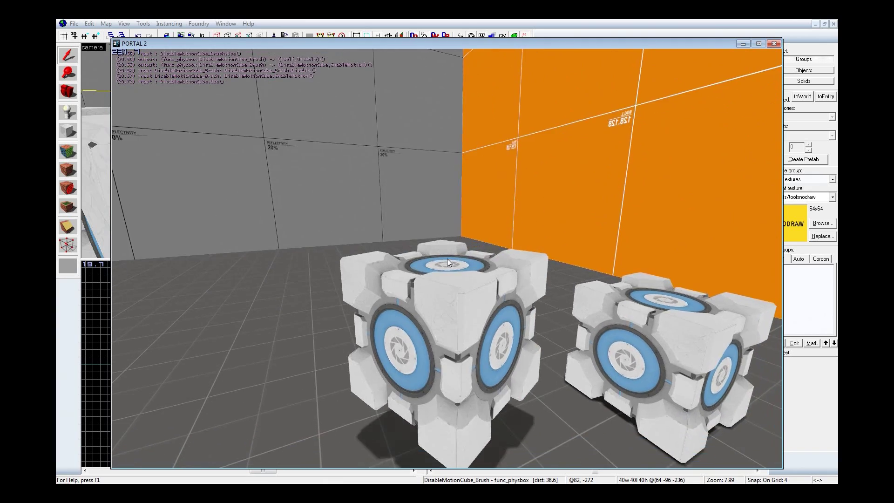
Release DisableMotionCube, pick up and drop the copied cube with the direct OnPlayerUse output, and try repeatedly to grab it again.
key(e)
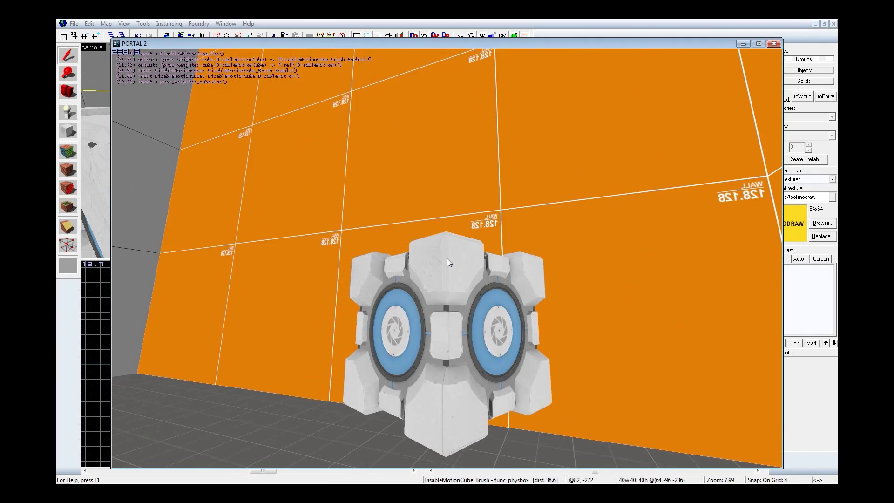
key(e)
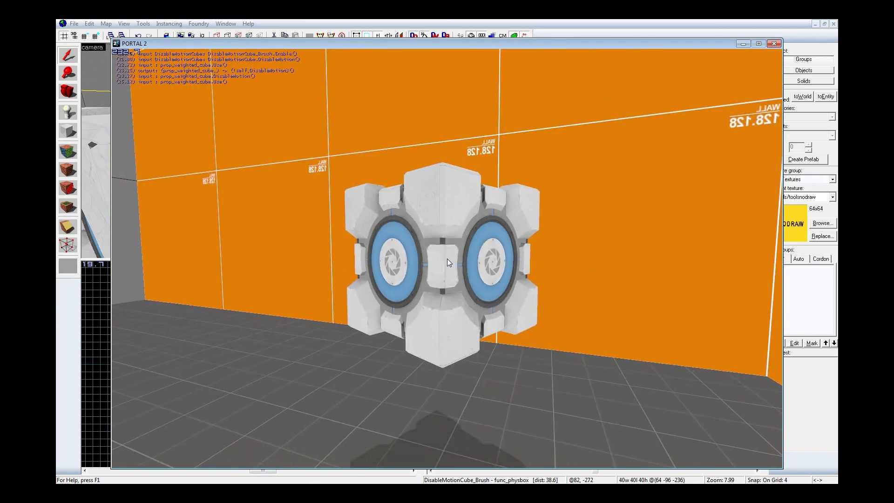
key(e)
key(e)
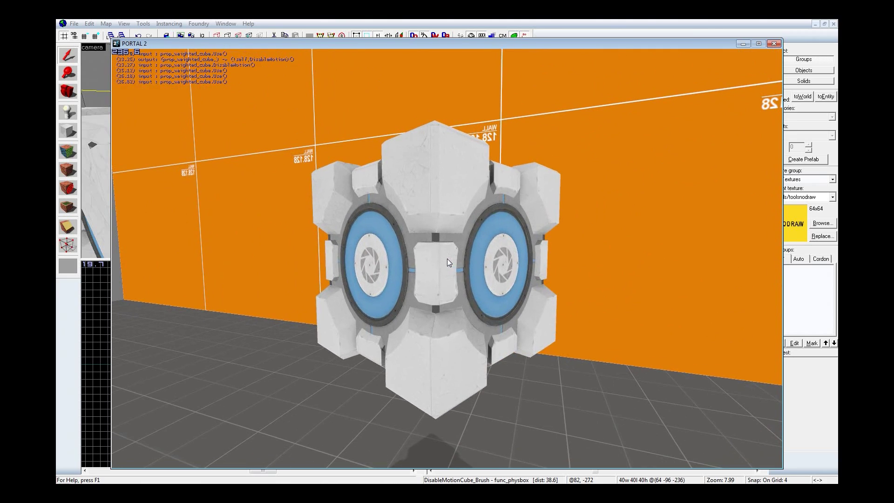
key(e)
key(e)
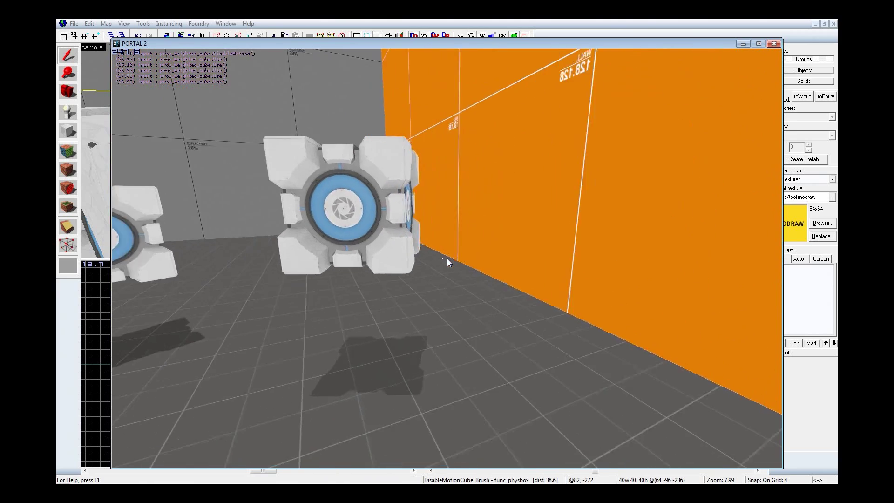
key(w)
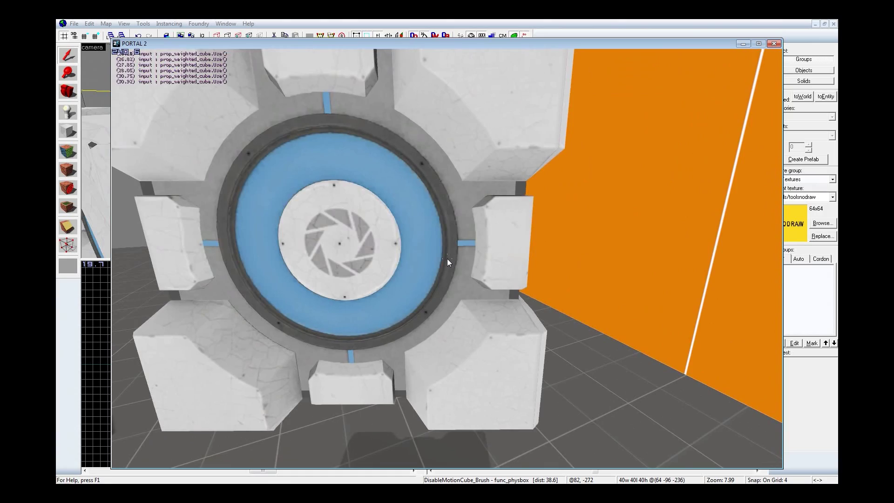
key(e)
key(e)
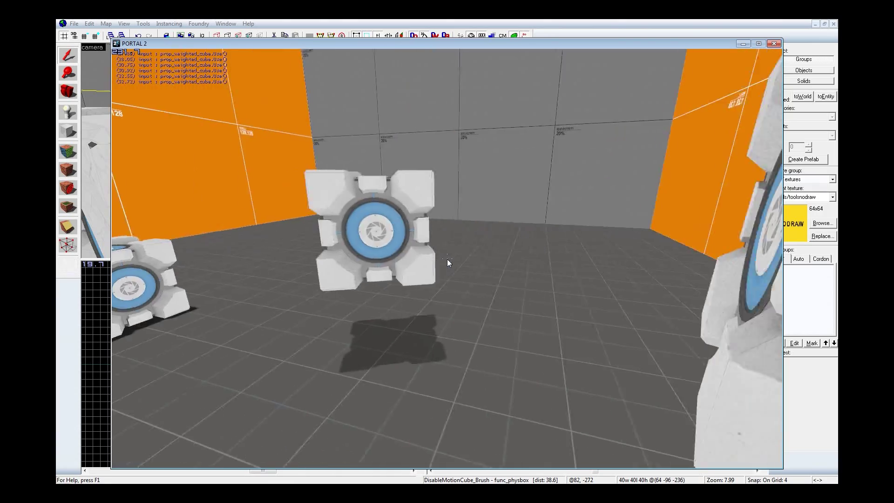
Pick up the remaining weighted cube, whose drop output sends Sleep, and release it between the two floating cubes.
key(e)
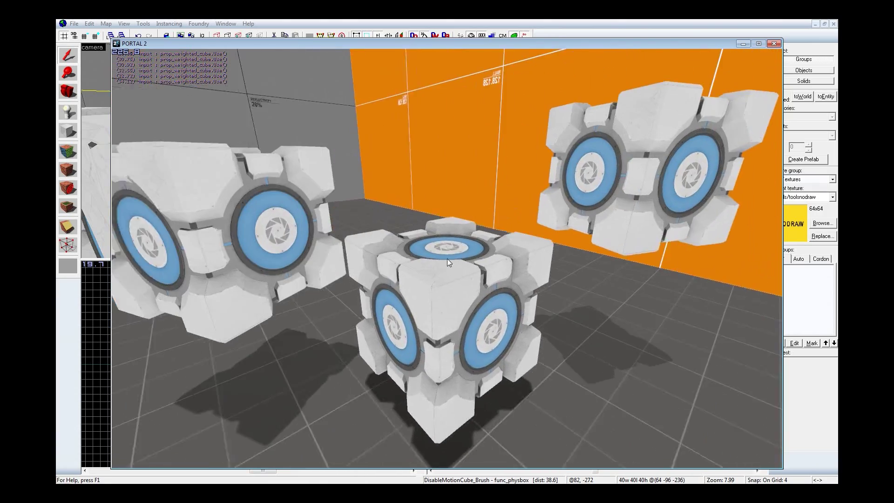
key(e)
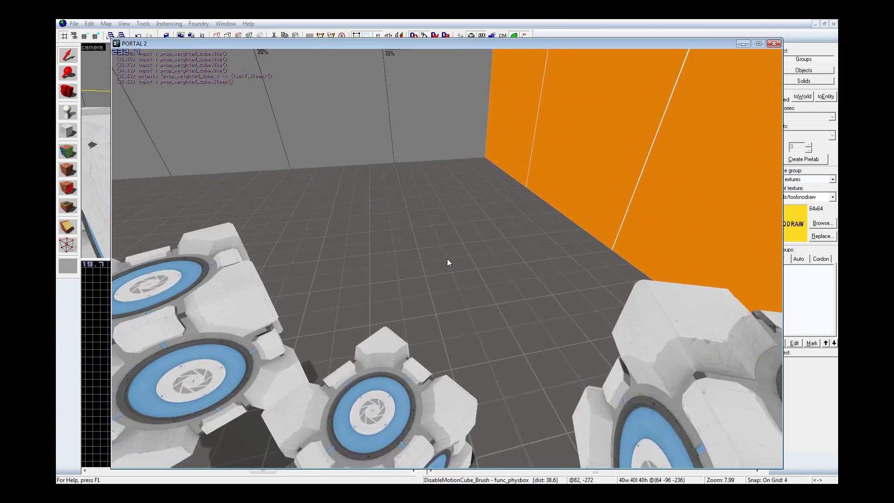
key(s)
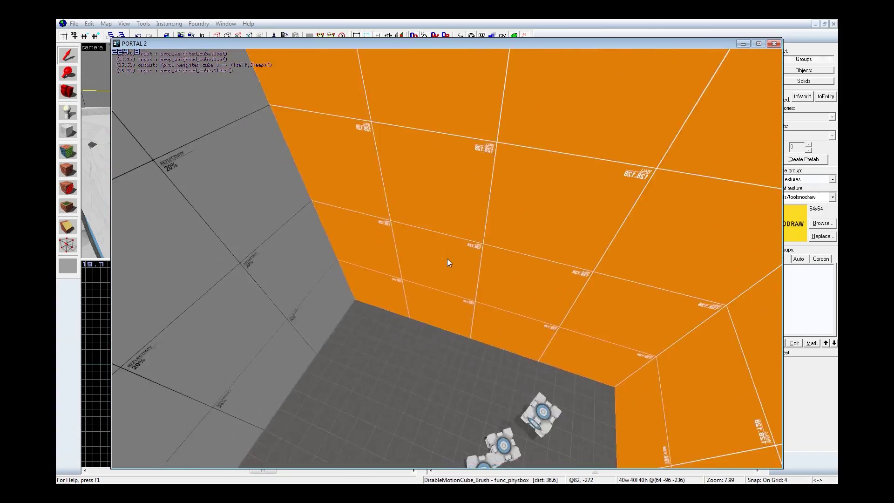
Walk around and against the three cubes to compare how the motion-disabled cubes and the sleeping cube behave.
key(w)
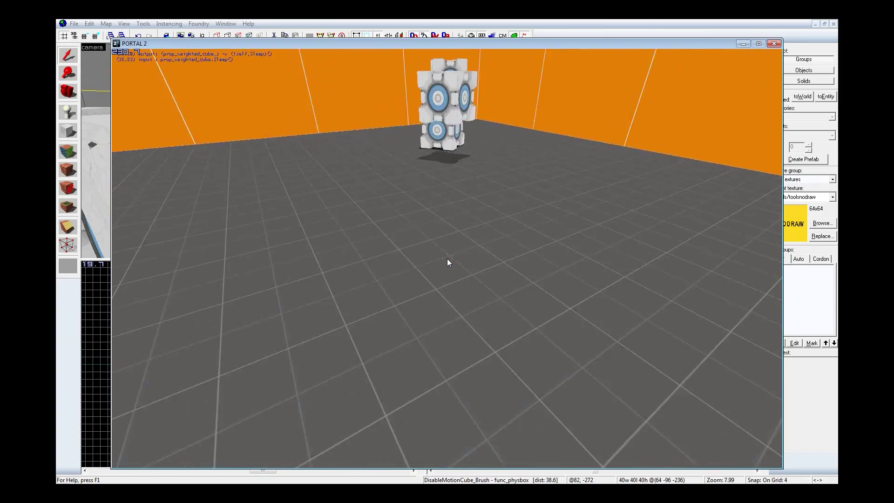
key(w)
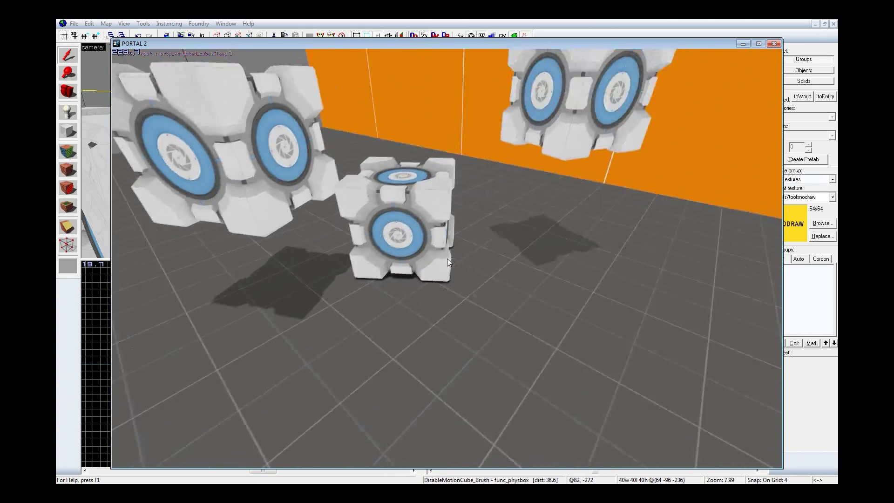
key(w)
key(d)
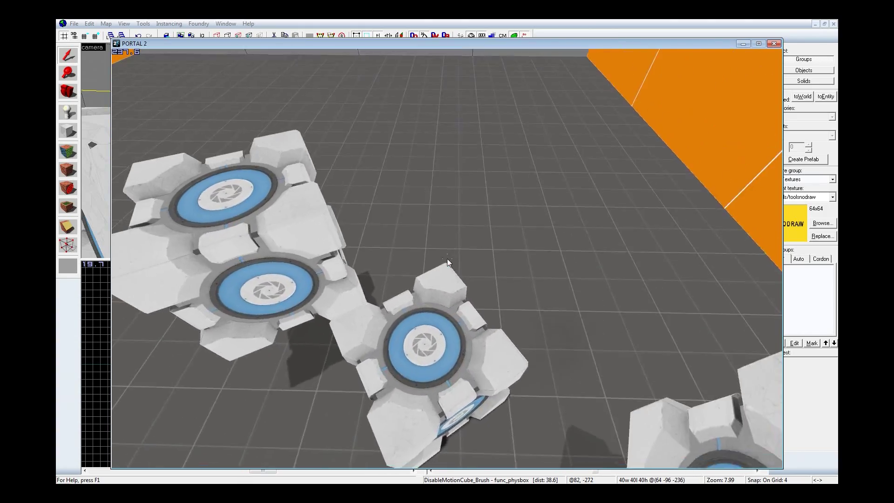
key(s)
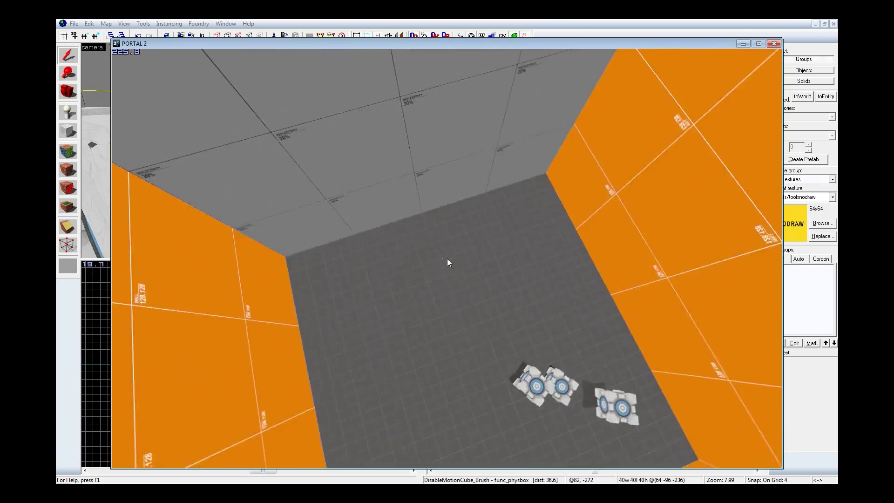
key(w)
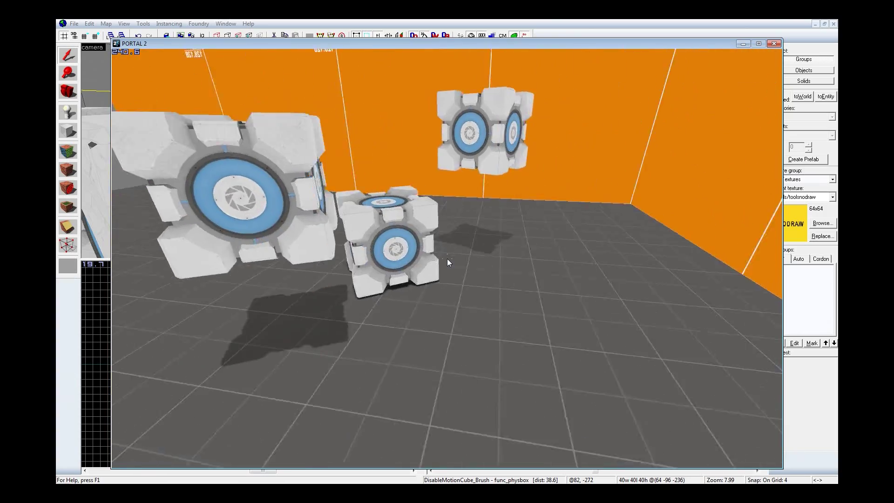
key(w)
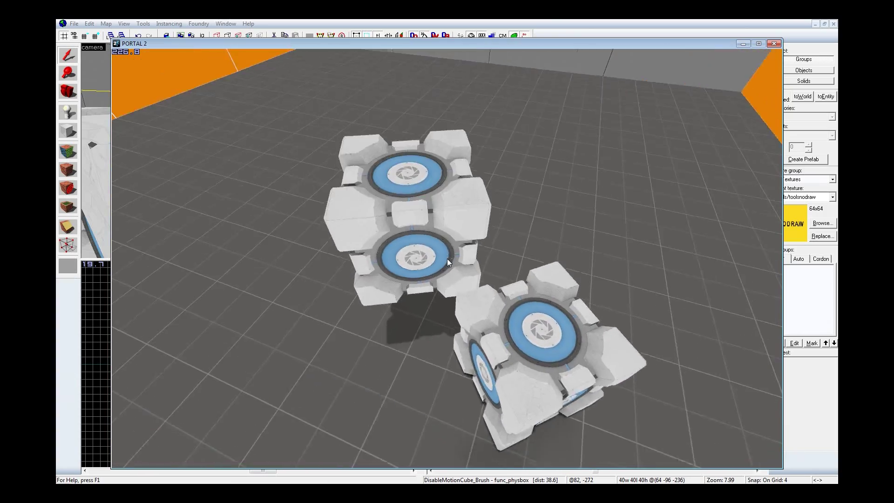
key(d)
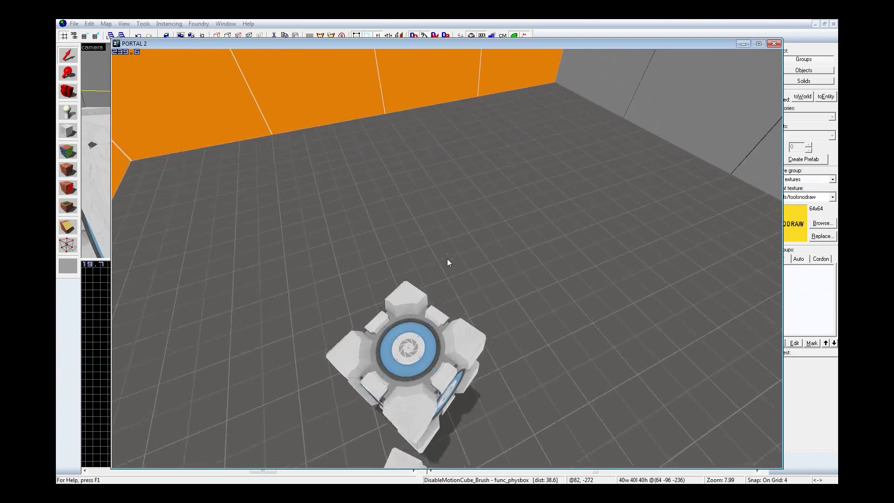
key(w)
key(s)
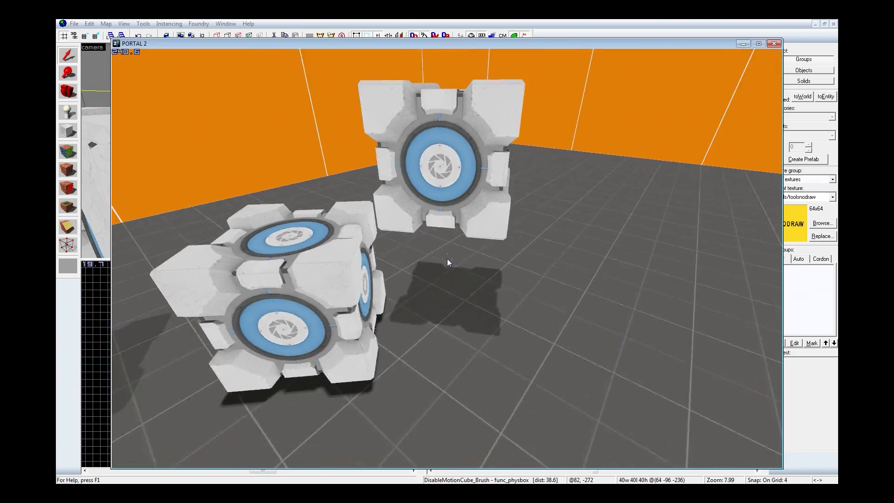
key(w)
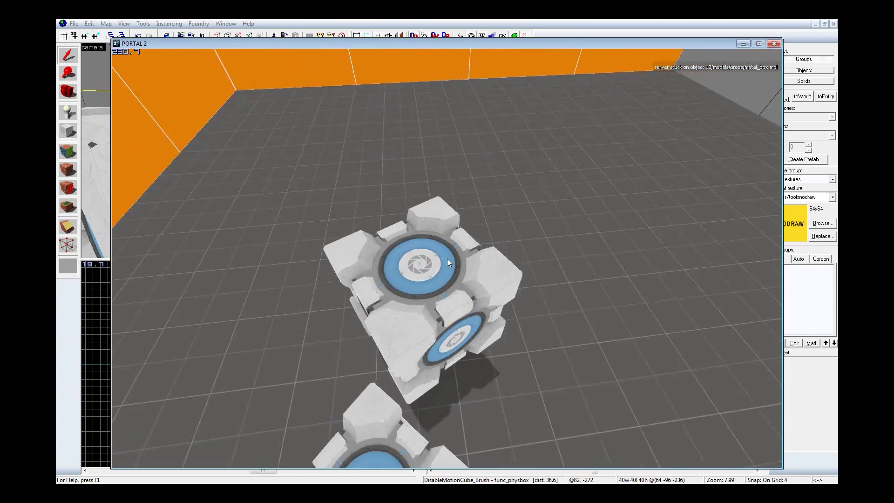
key(w)
Use the floating DisableMotionCube again to re-enable its motion through DisableMotionCube_Brush.
key(e)
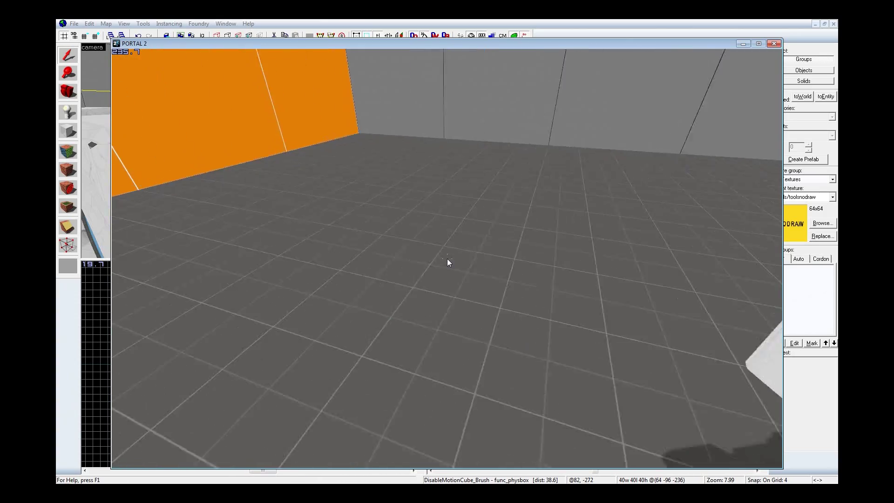
key(e)
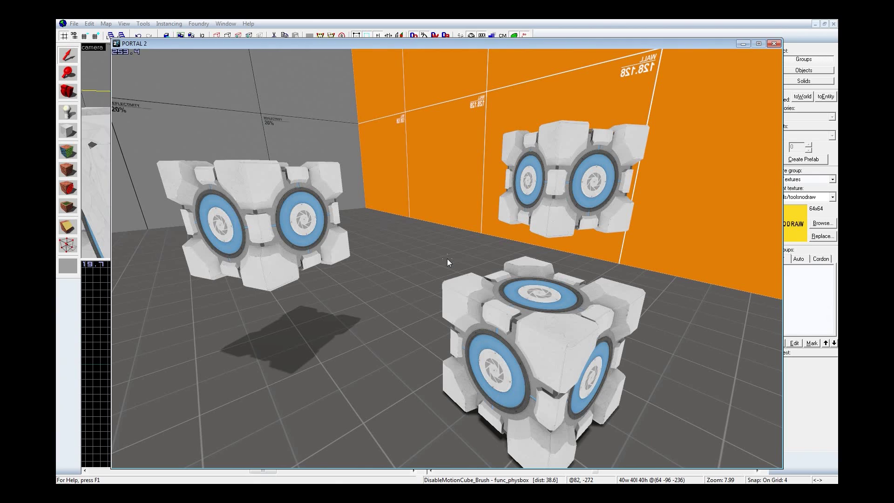
key(w)
key(e)
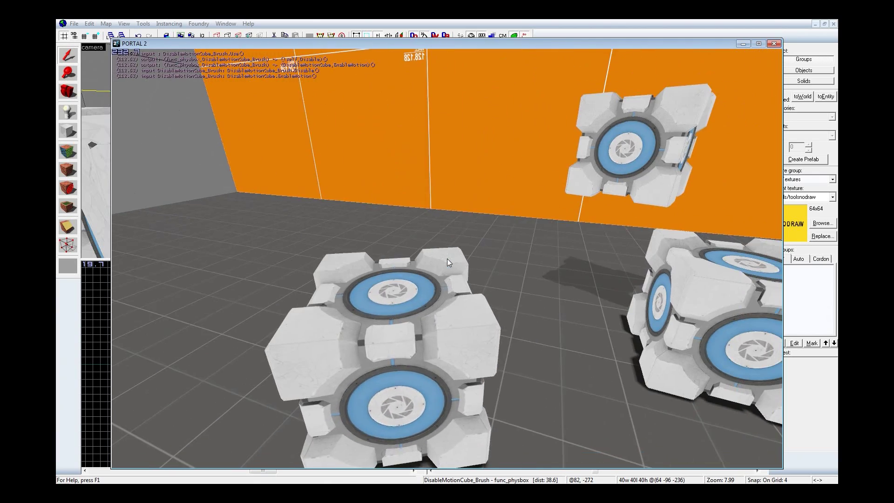
key(w)
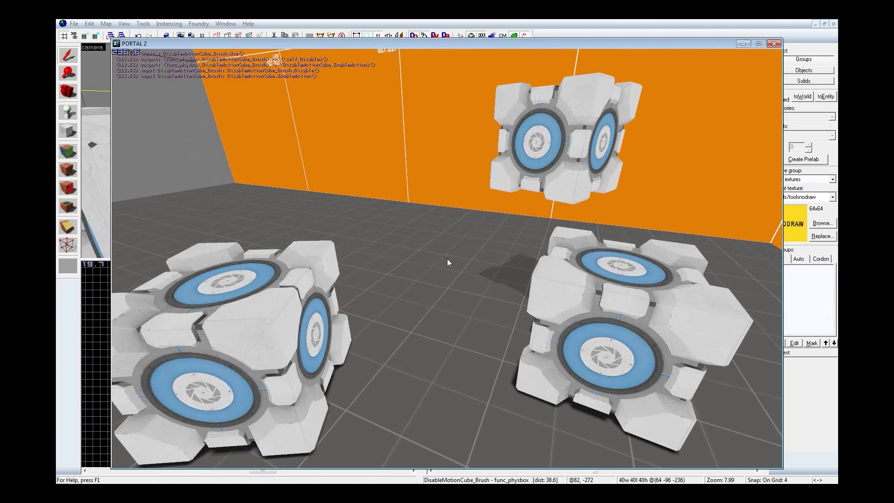